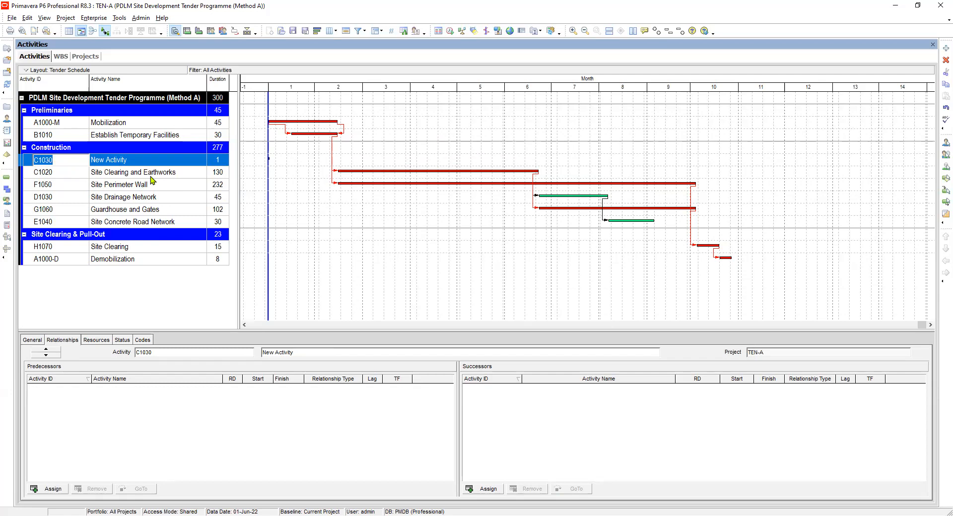
- Give the new Construction activity the ID J1080 and name it Project Management
type("J1080")
left_click(139, 160)
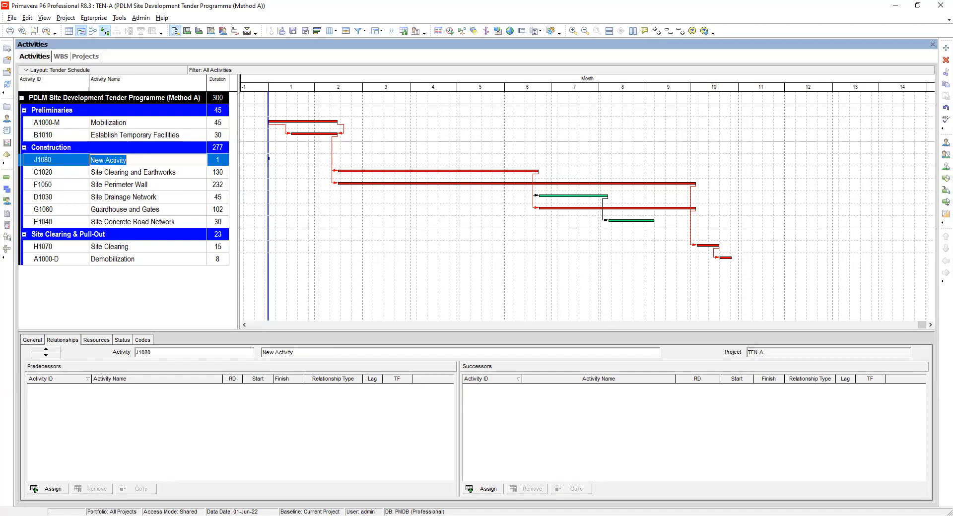
type("Project Managemenn")
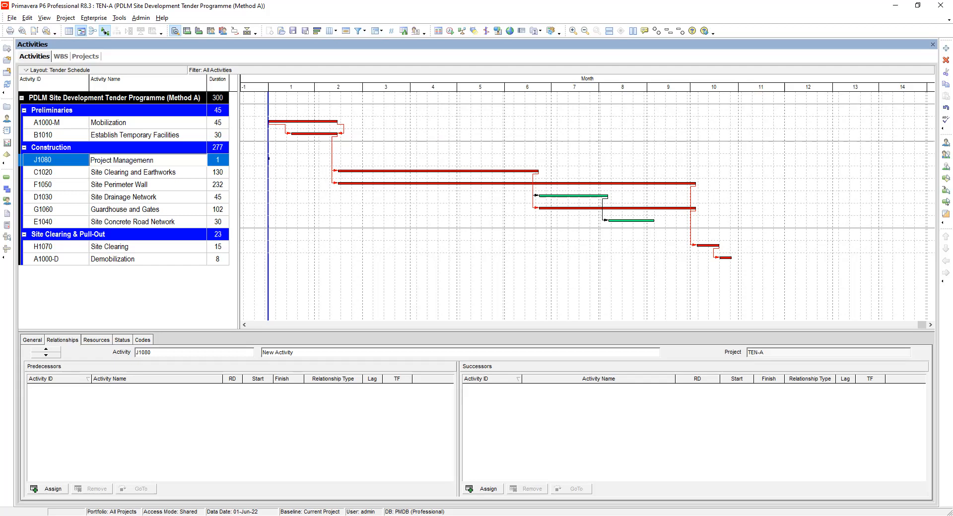
left_click(222, 163)
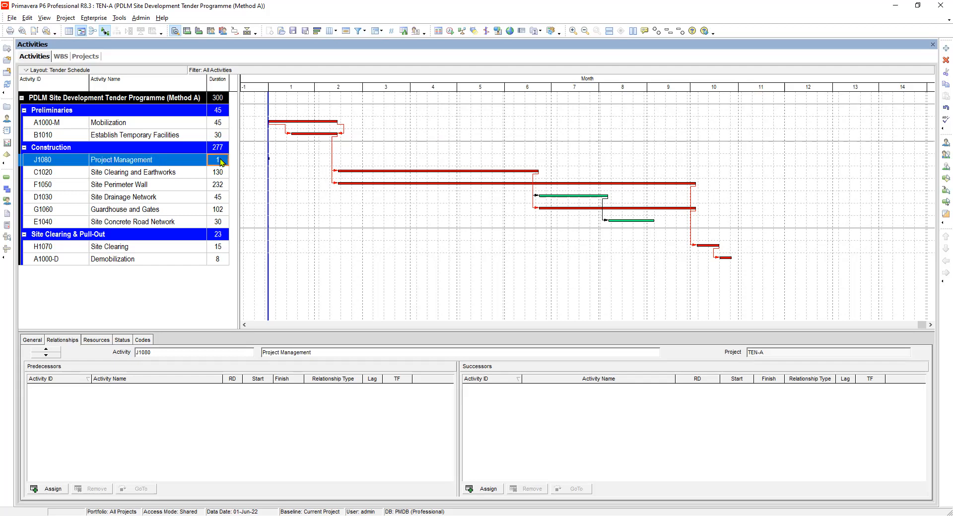
left_click(183, 165)
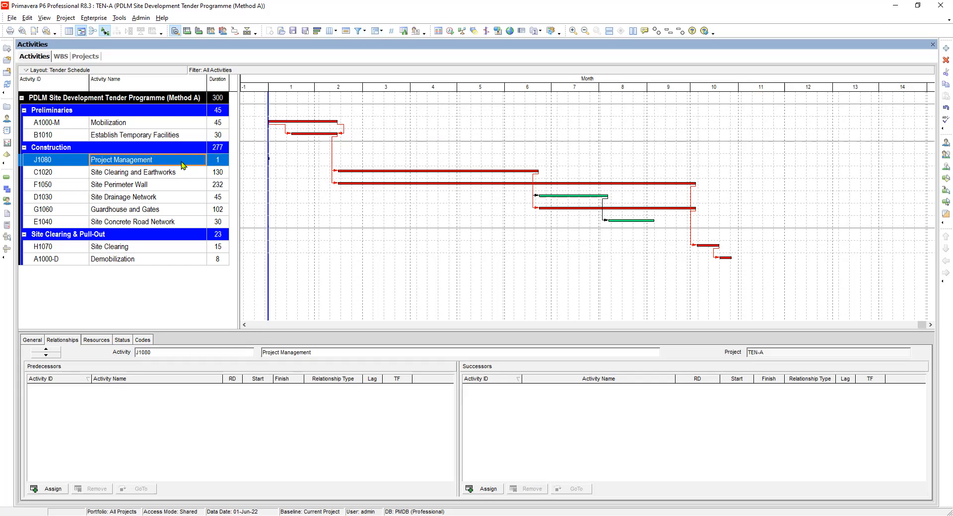
left_click(217, 162)
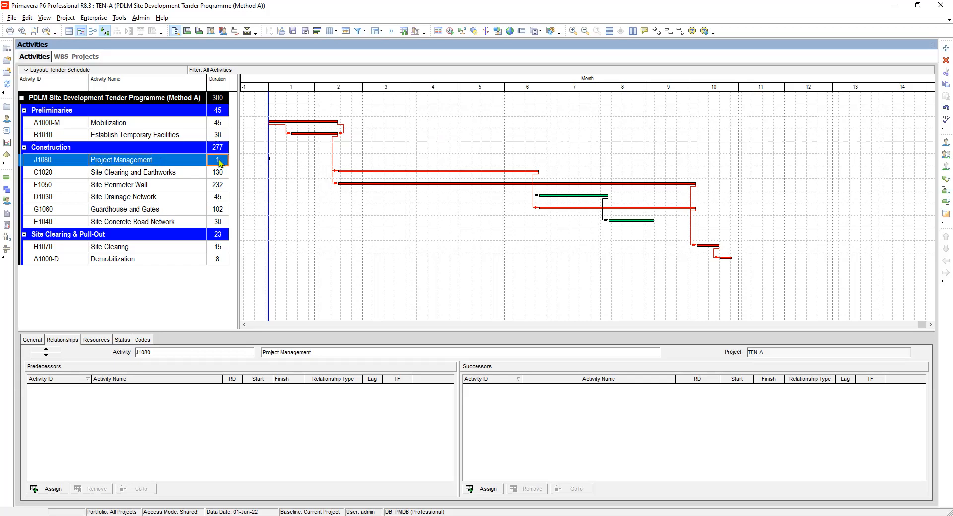
left_click(192, 160)
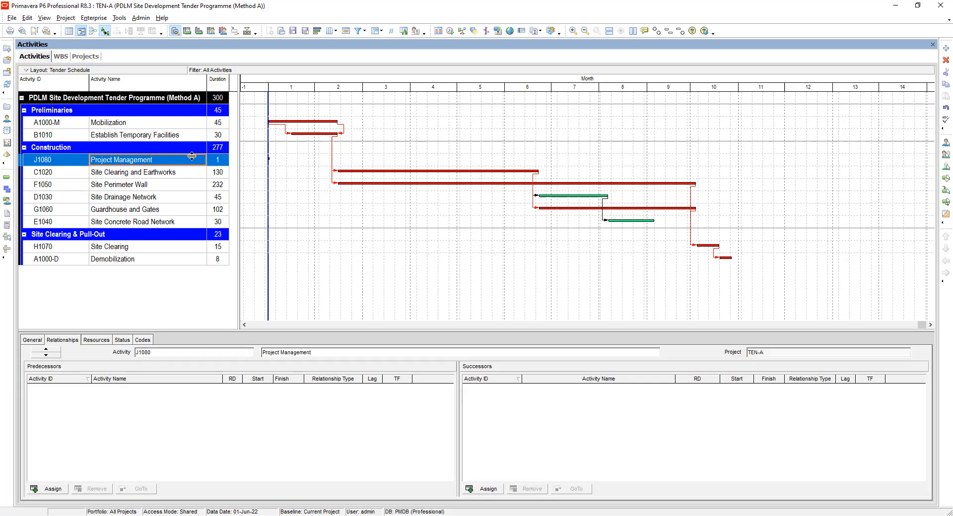
left_click(219, 162)
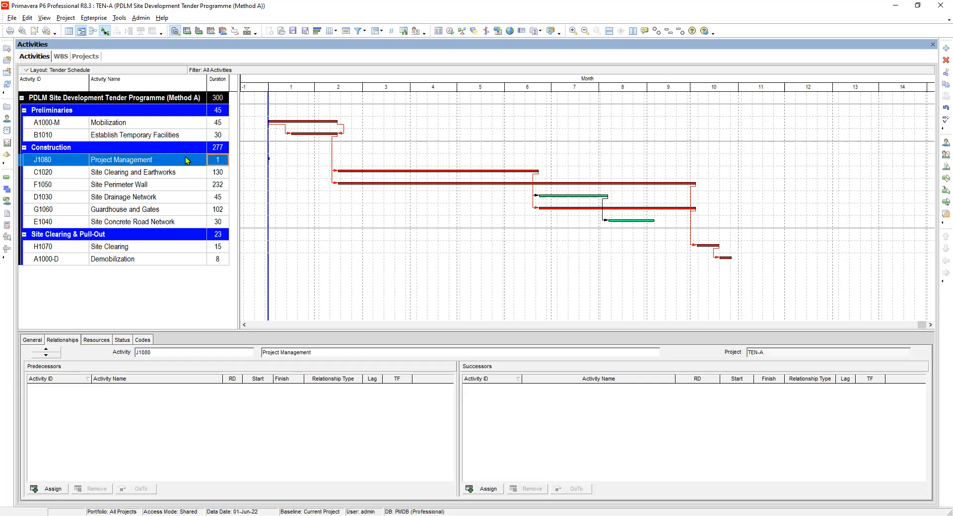
left_click(183, 162)
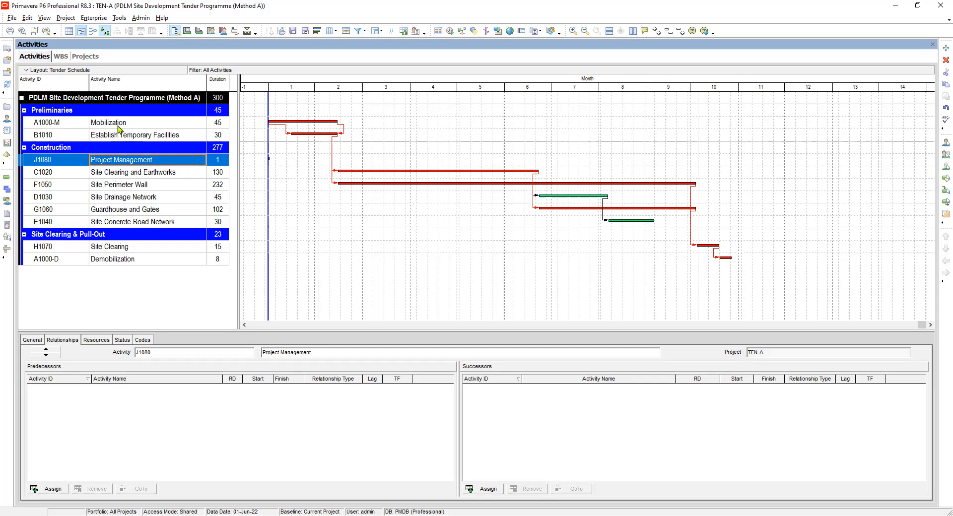
- Add another activity under Construction with the ID K1090 and the name Transportation
right_click(141, 161)
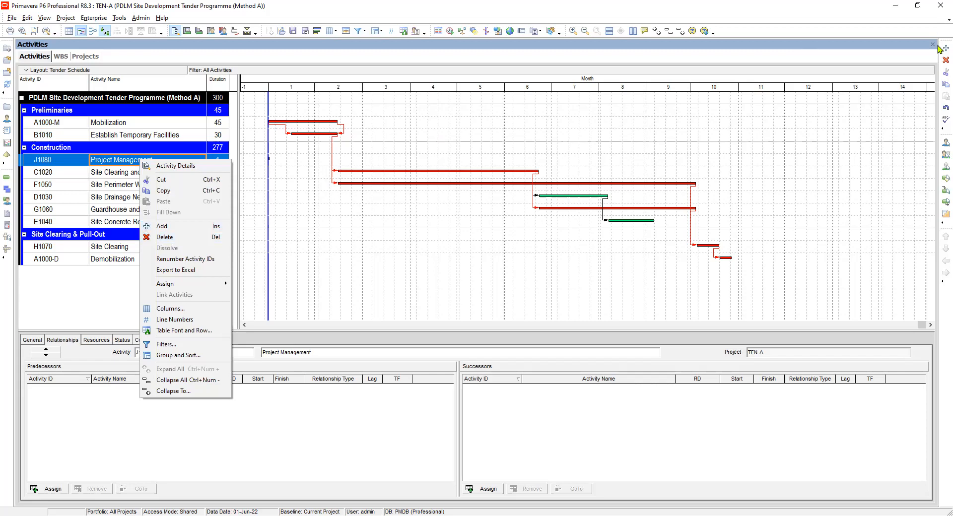
key("Insert")
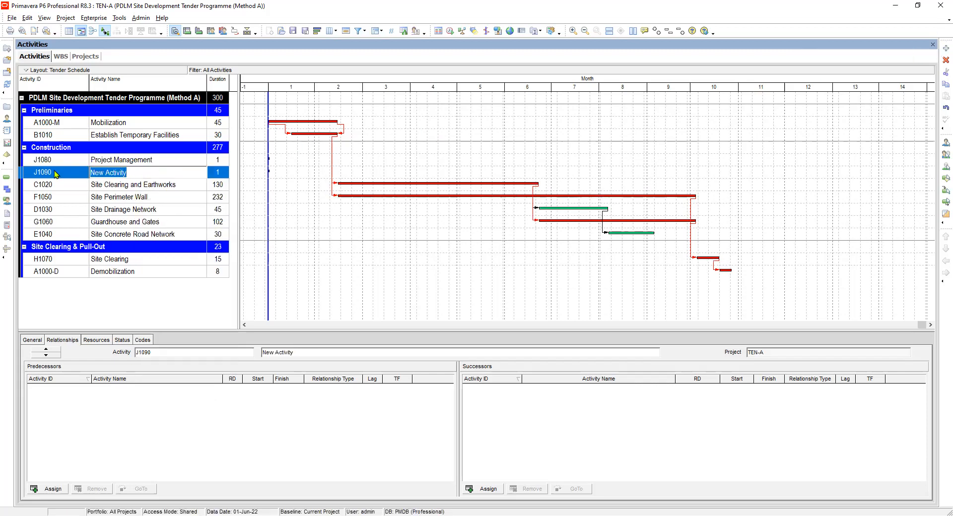
left_click(55, 172)
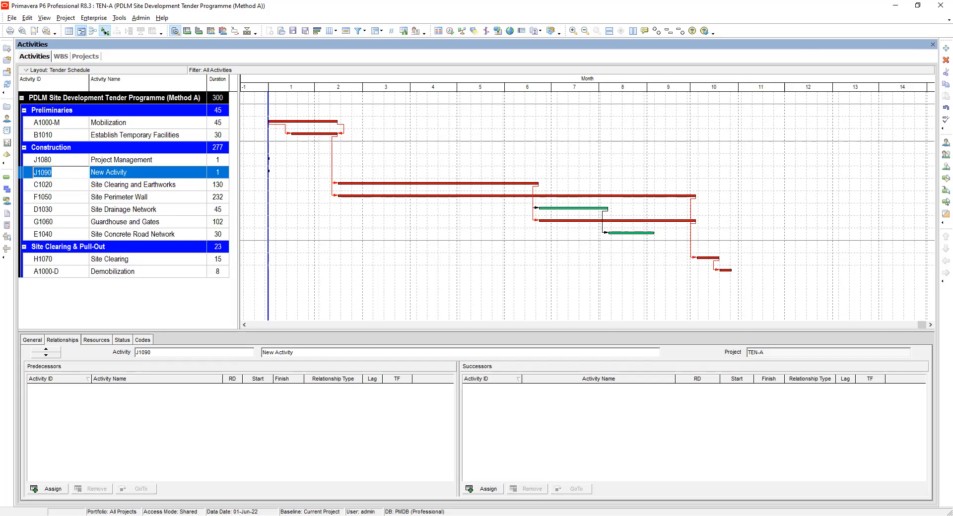
type("K1090")
left_click(128, 171)
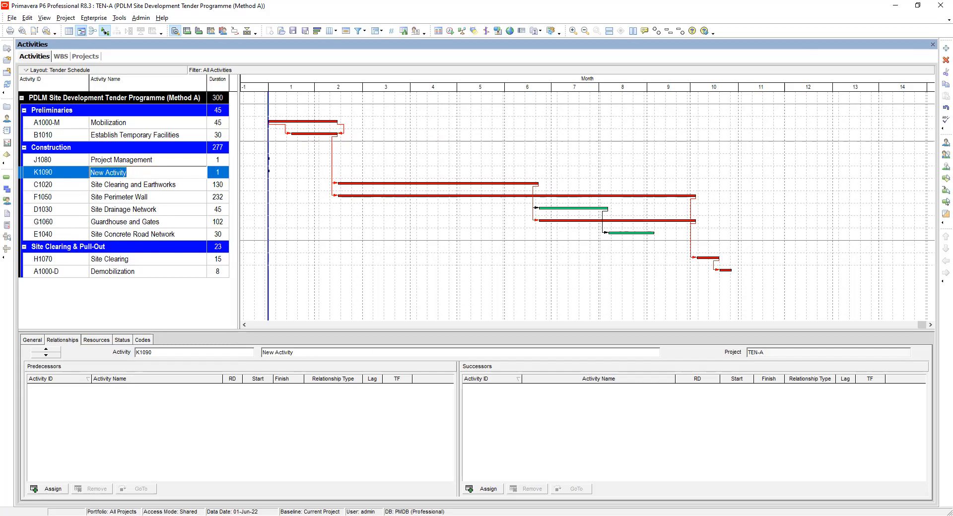
type("Transportation")
left_click(134, 184)
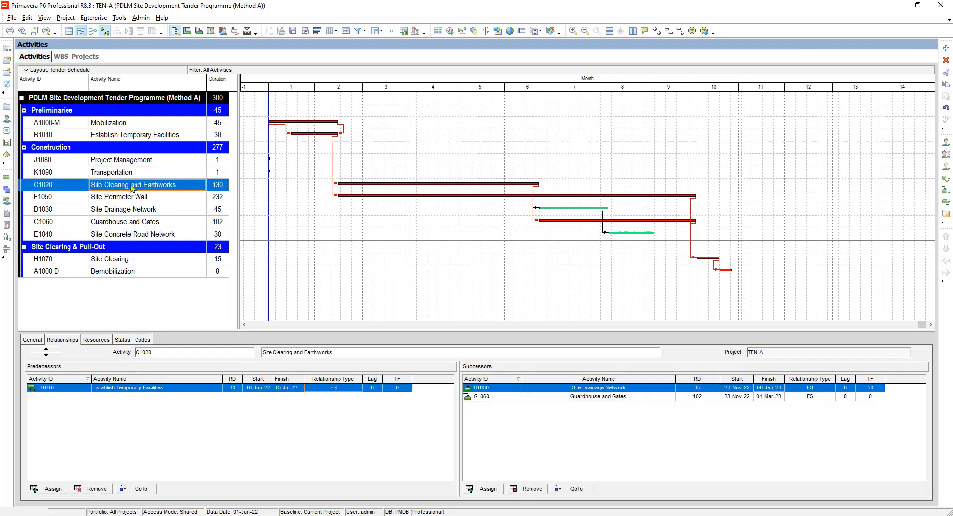
left_click(131, 172)
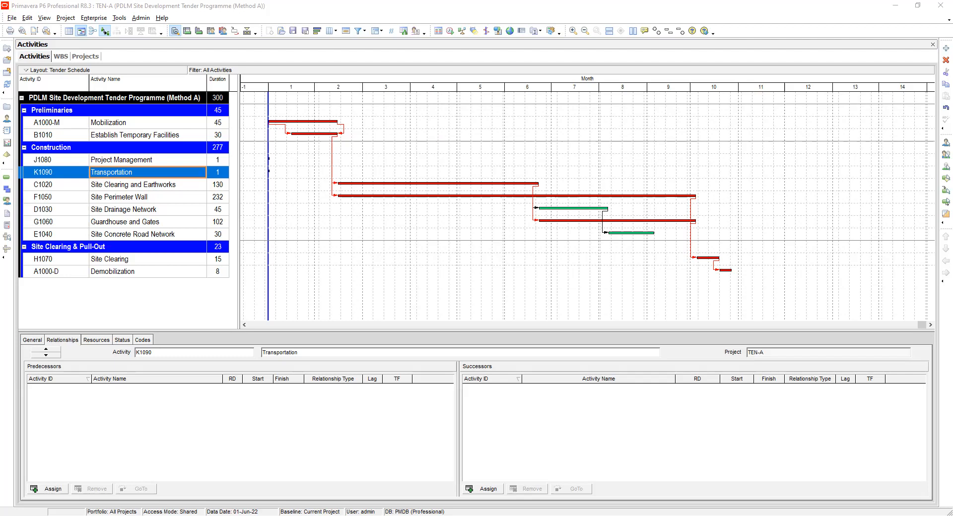
left_click(250, 313)
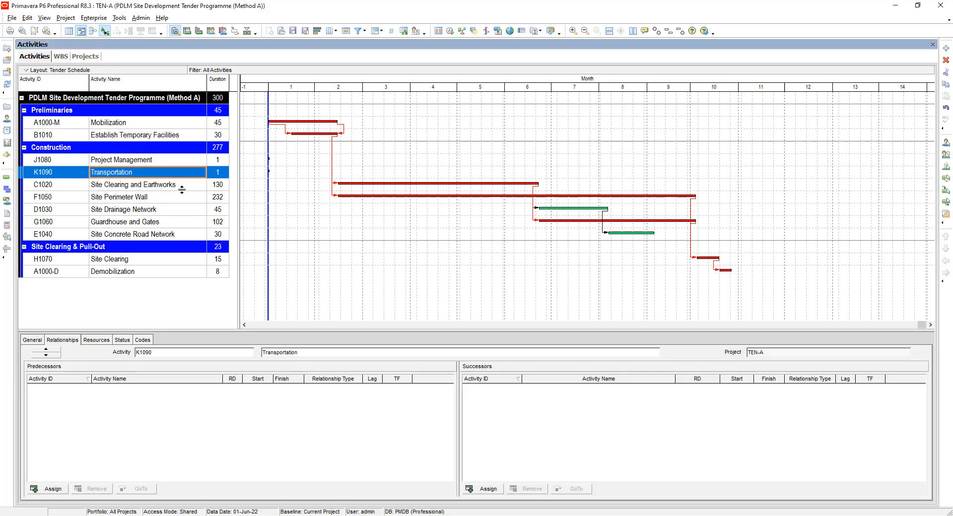
left_click(145, 159)
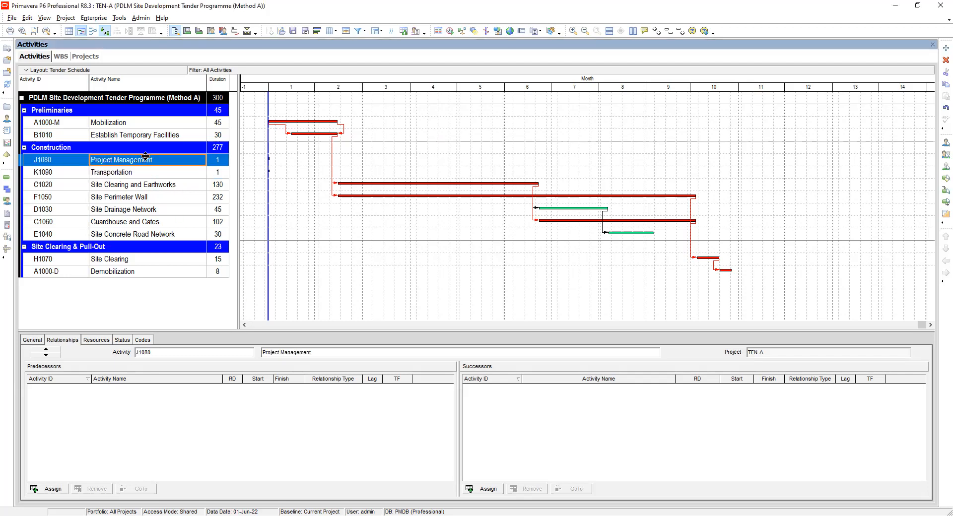
left_click(134, 172)
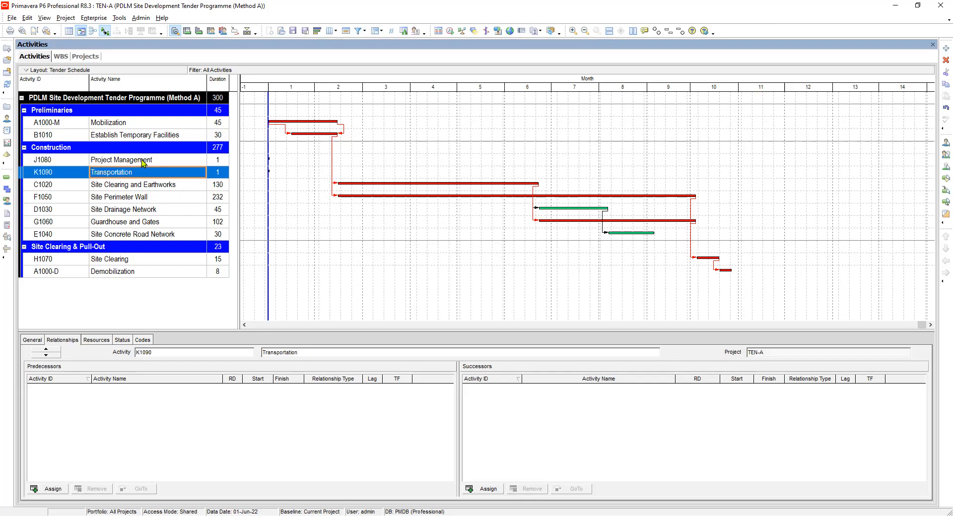
left_click(142, 162)
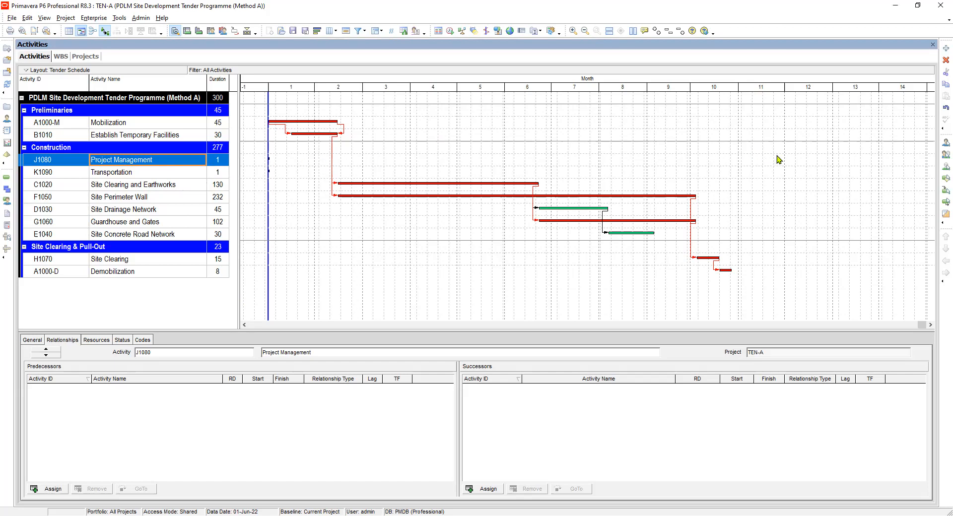
left_click(112, 124)
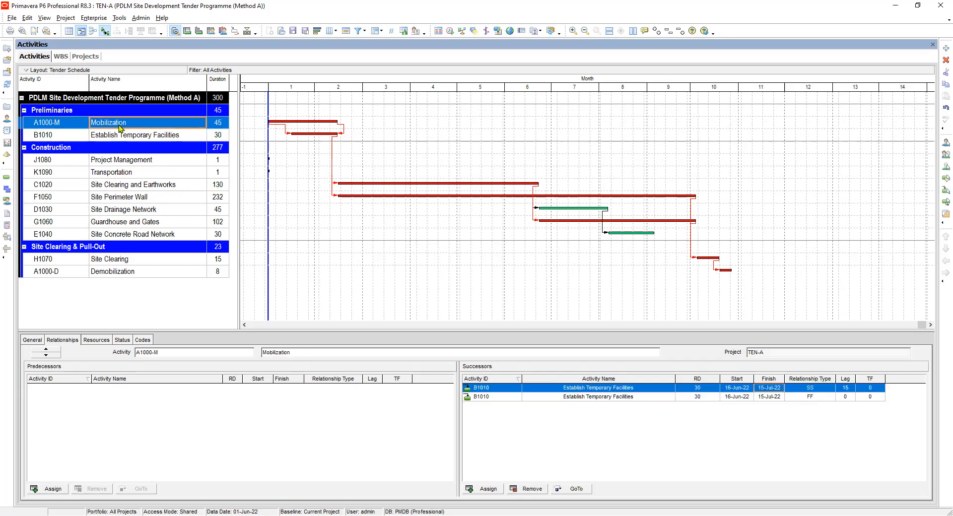
left_click(113, 174)
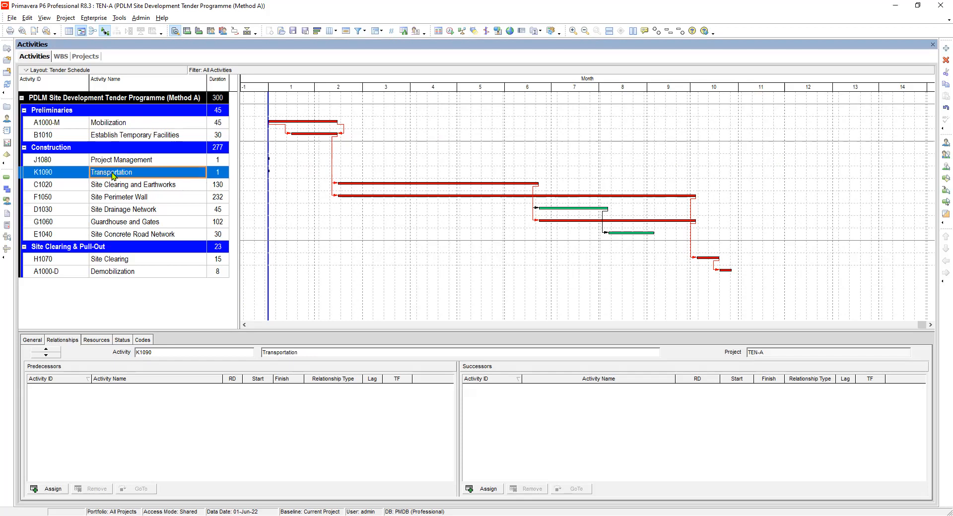
left_click(136, 162)
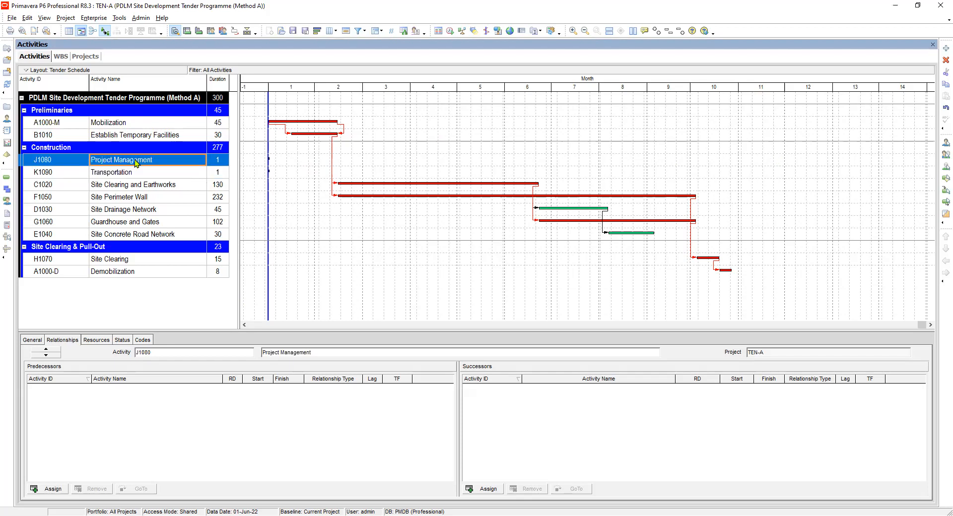
- Link the Mobilization activity to Project Management as its successor
left_click(125, 124)
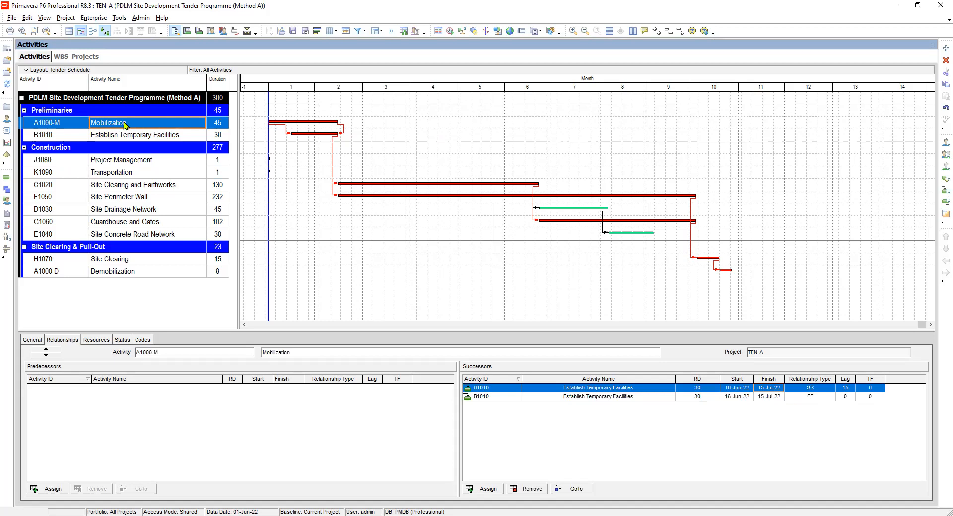
left_click(141, 161, "ctrl")
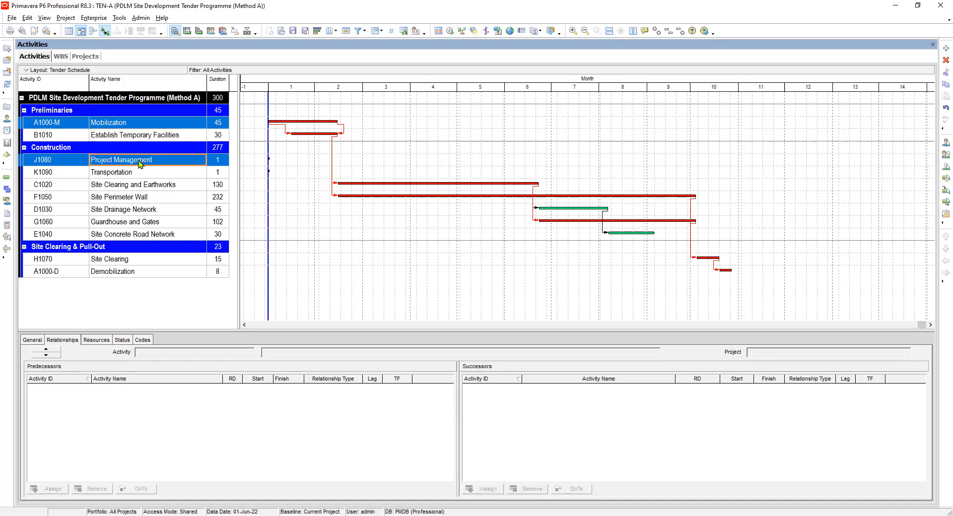
right_click(140, 162)
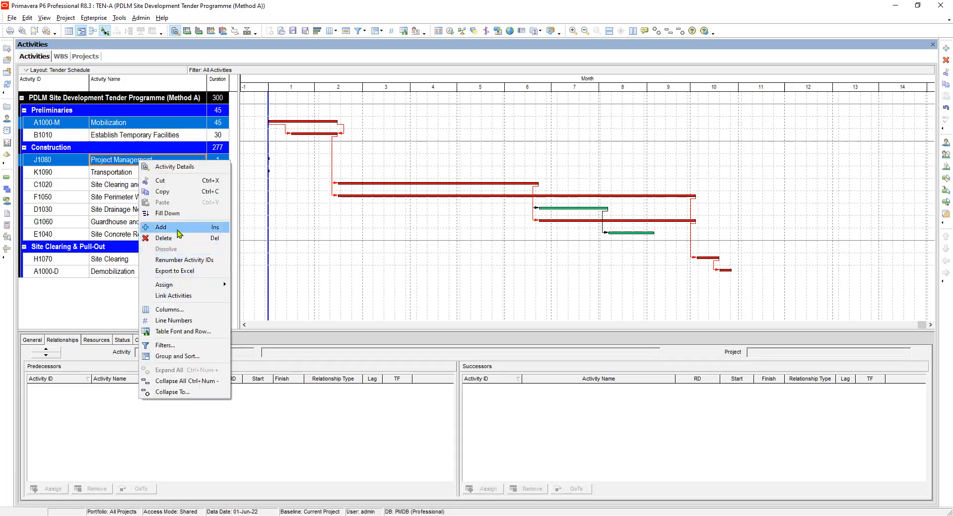
left_click(175, 295)
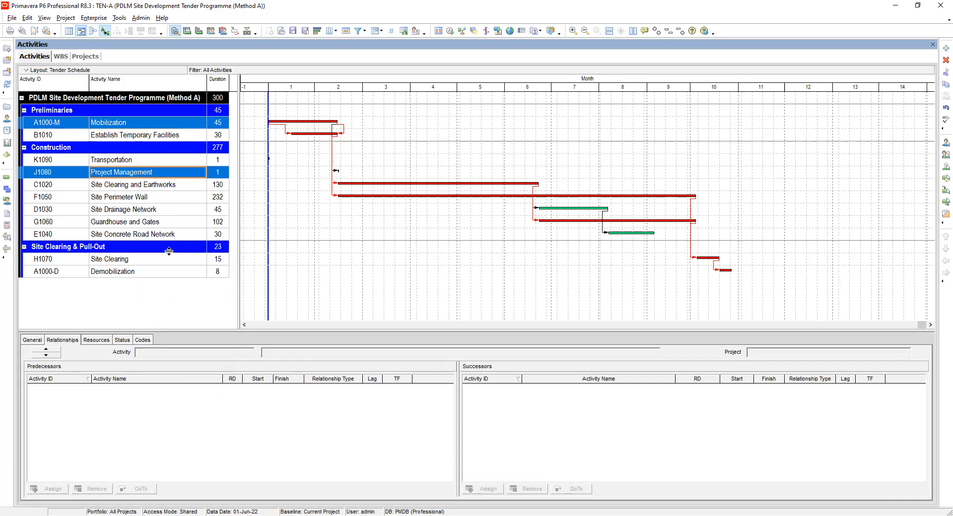
- Link the Mobilization activity to Transportation as its successor
left_click(121, 126)
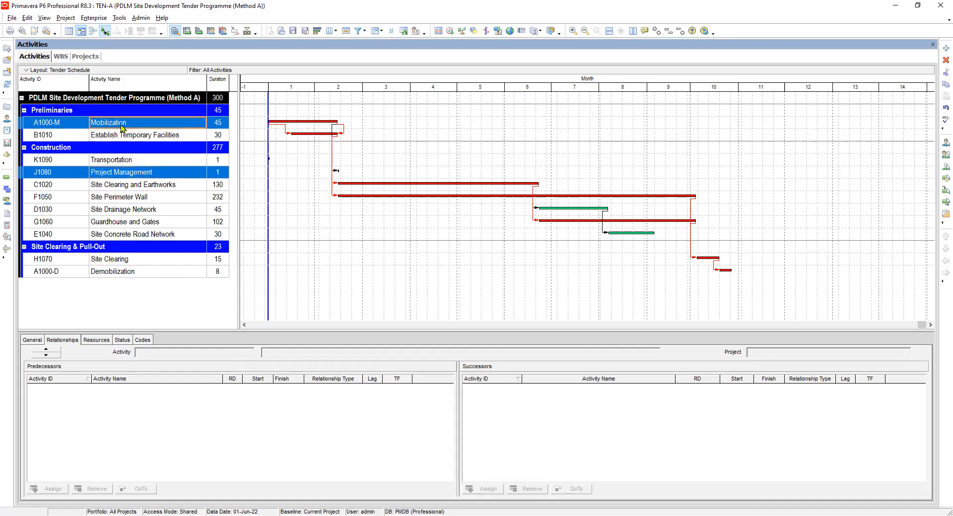
left_click(127, 162, "ctrl")
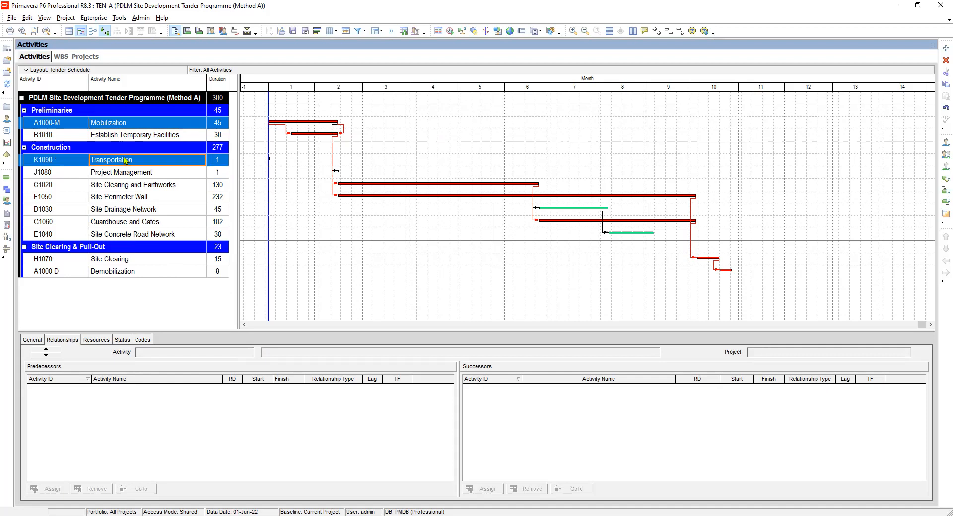
right_click(123, 160)
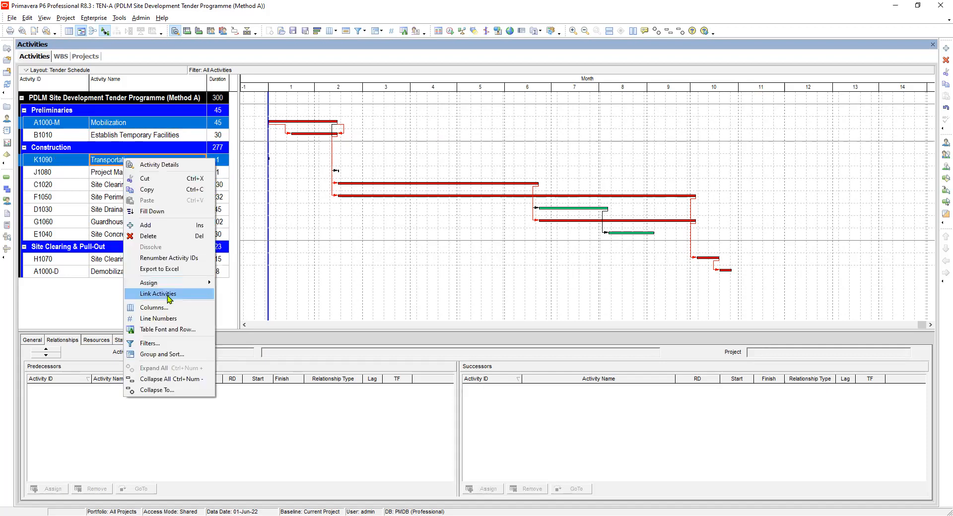
left_click(168, 298)
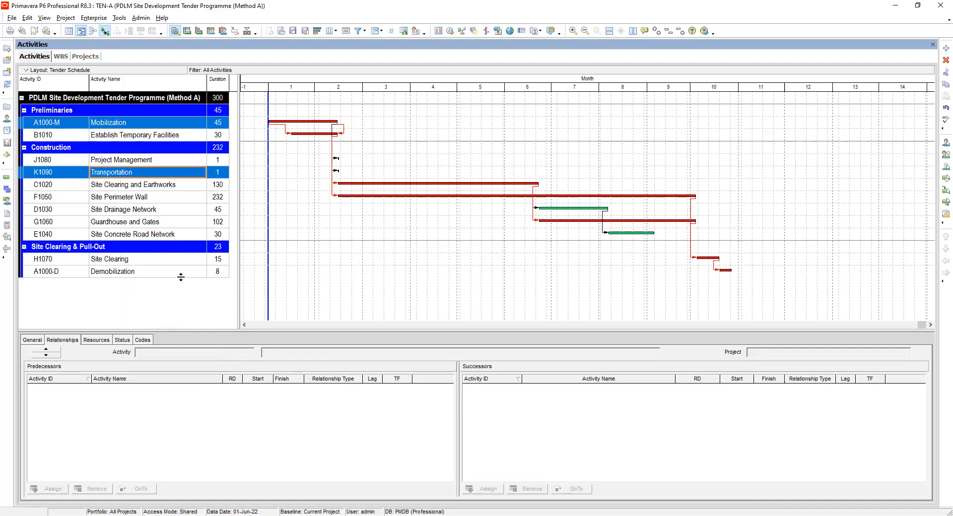
- Review the predecessor and successor relationships among Mobilization, Project Management and Transportation
left_click(133, 161)
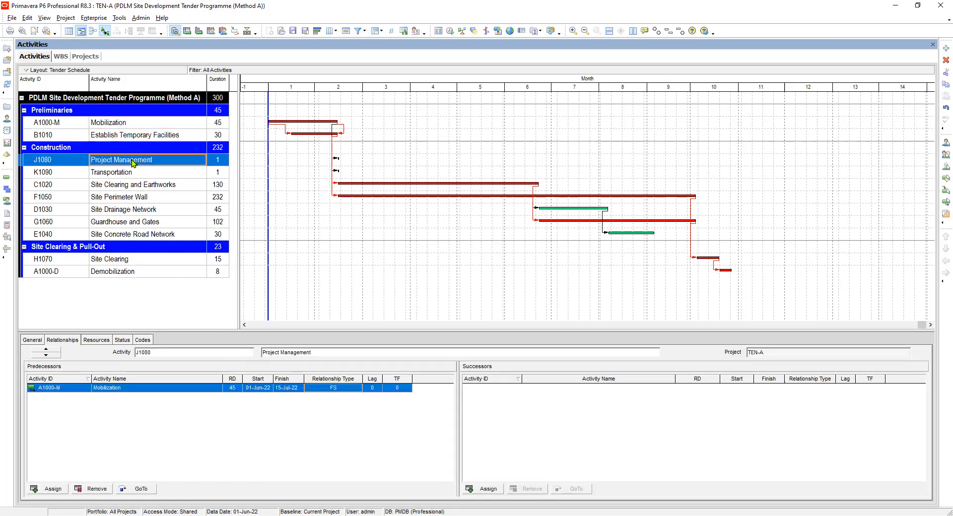
left_click(129, 126)
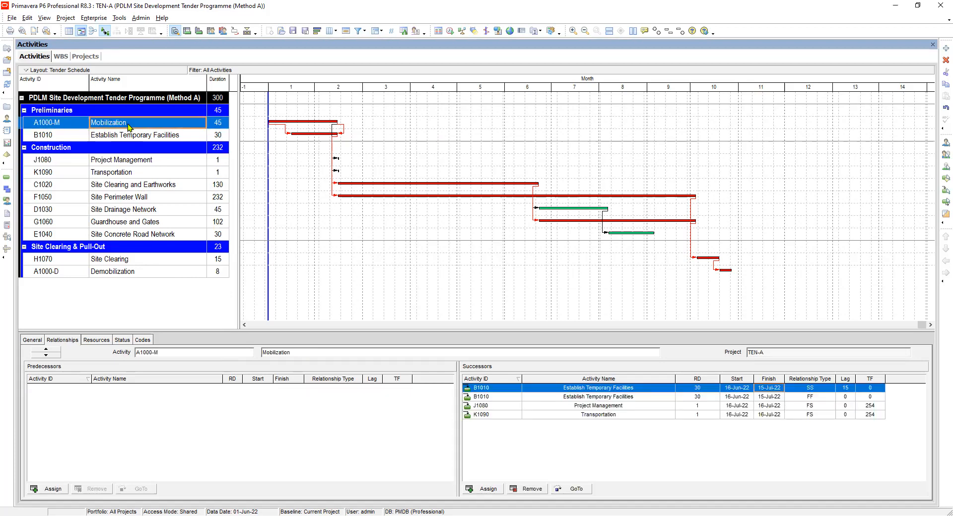
left_click(117, 163)
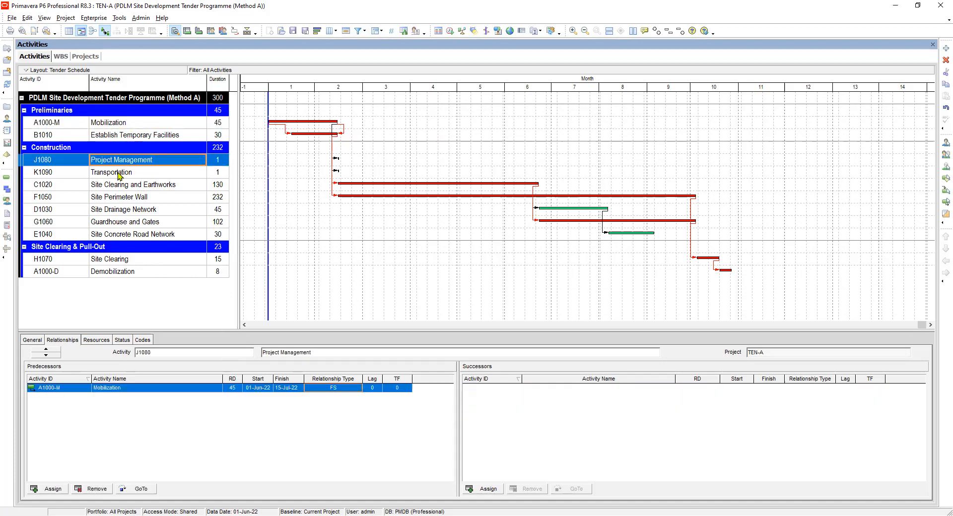
left_click(119, 175)
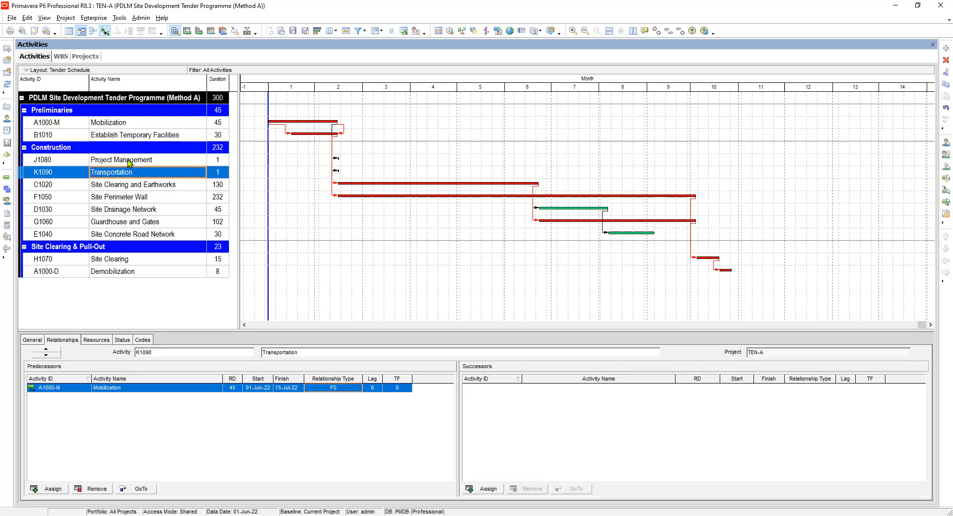
left_click(123, 125)
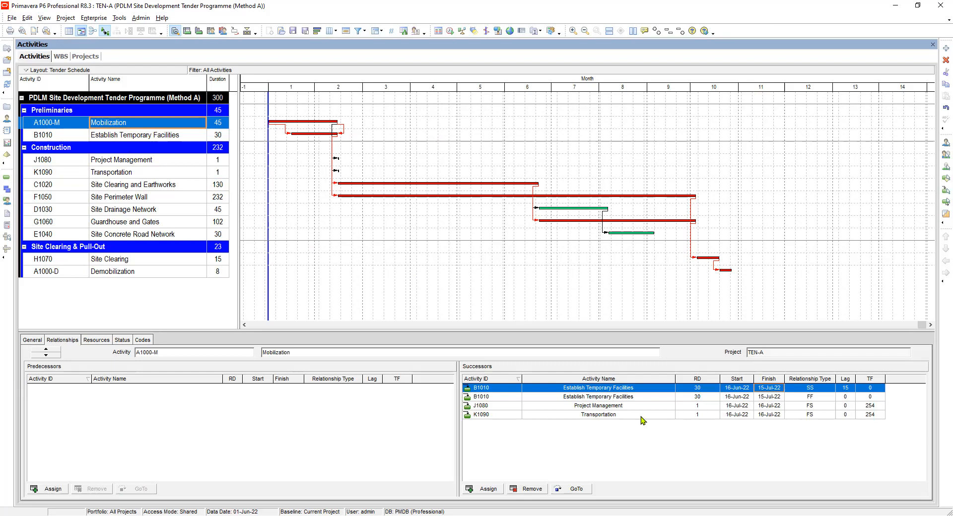
left_click(596, 406)
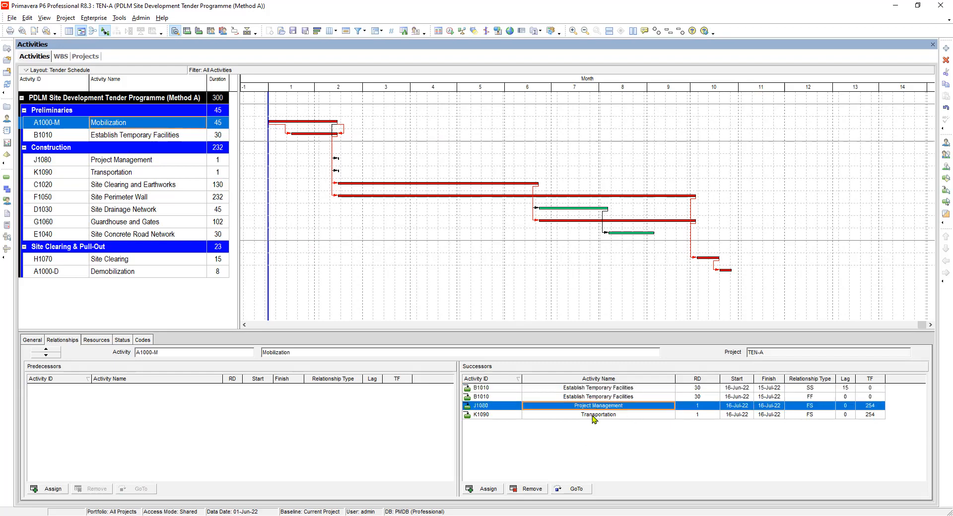
- Change the relationship type between Mobilization and its successor Project Management to SS
left_click(593, 415)
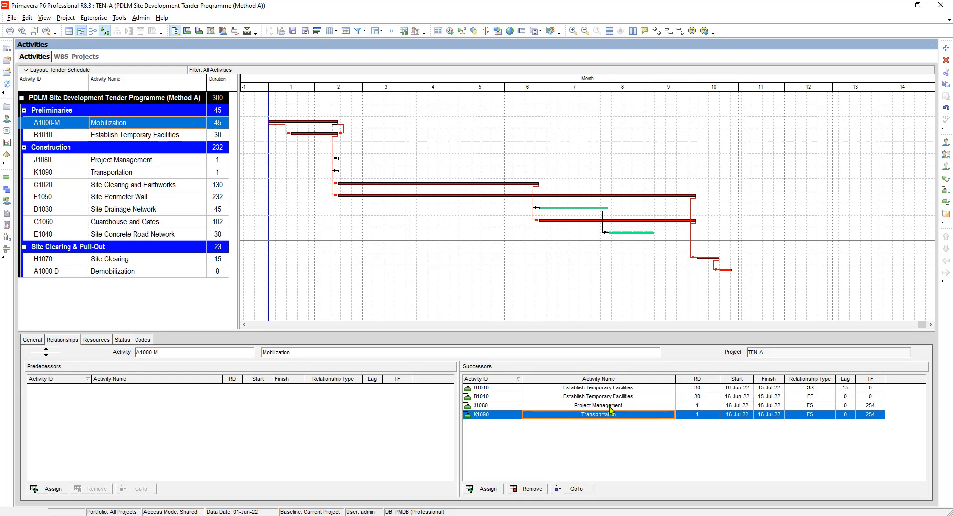
left_click(608, 407)
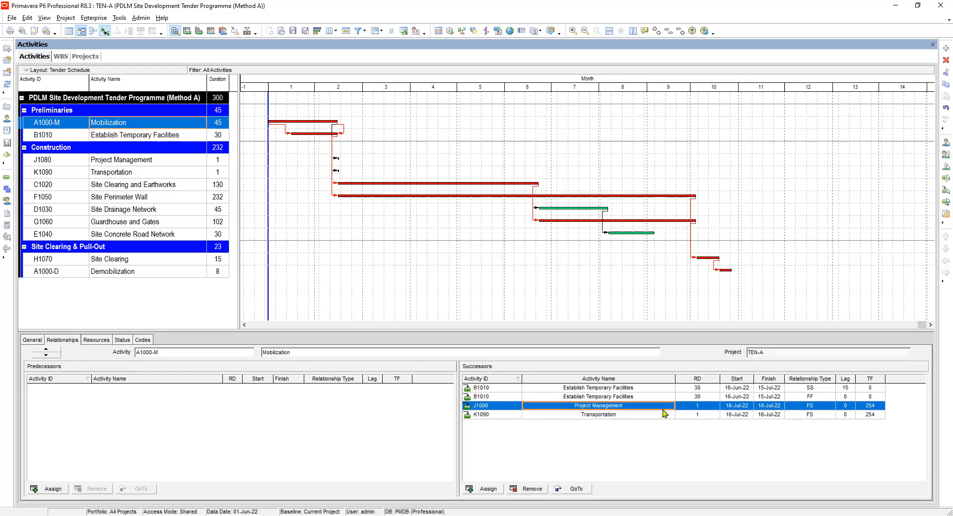
key("Right")
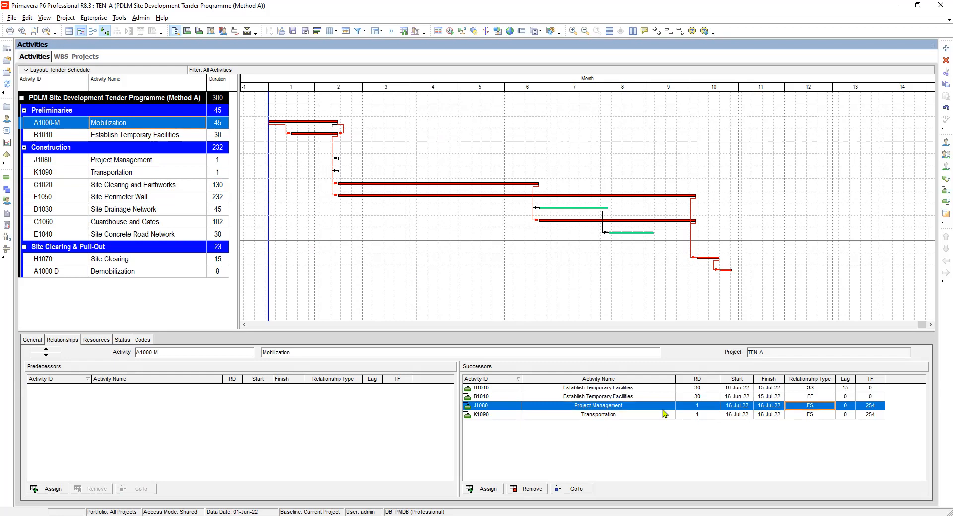
key("F2")
key("Down")
key("Down")
key("Return")
- Change the relationship type between Mobilization and its successor Transportation to SS
key("Down")
key("F2")
key("Down")
key("Down")
key("Return")
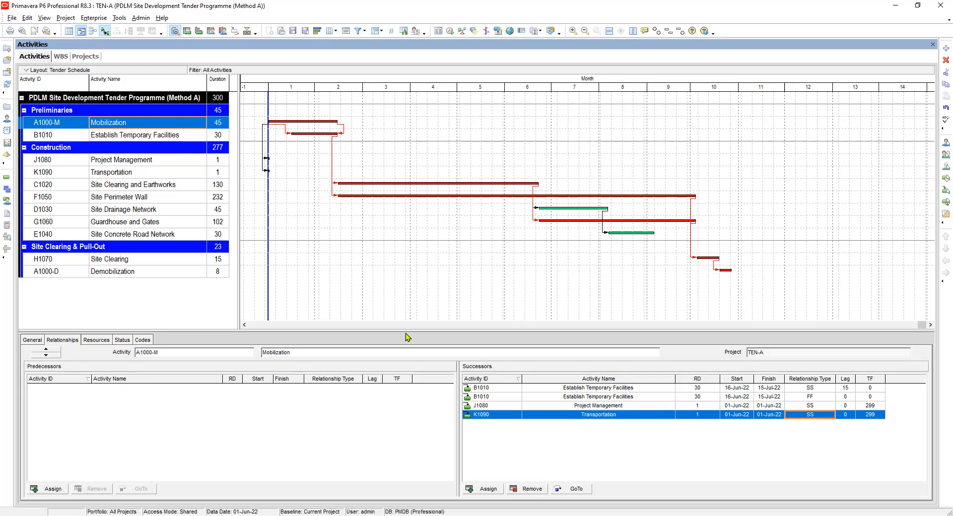
- Check the predecessors and successors of Project Management, Transportation and Demobilization for missing links
left_click(137, 163)
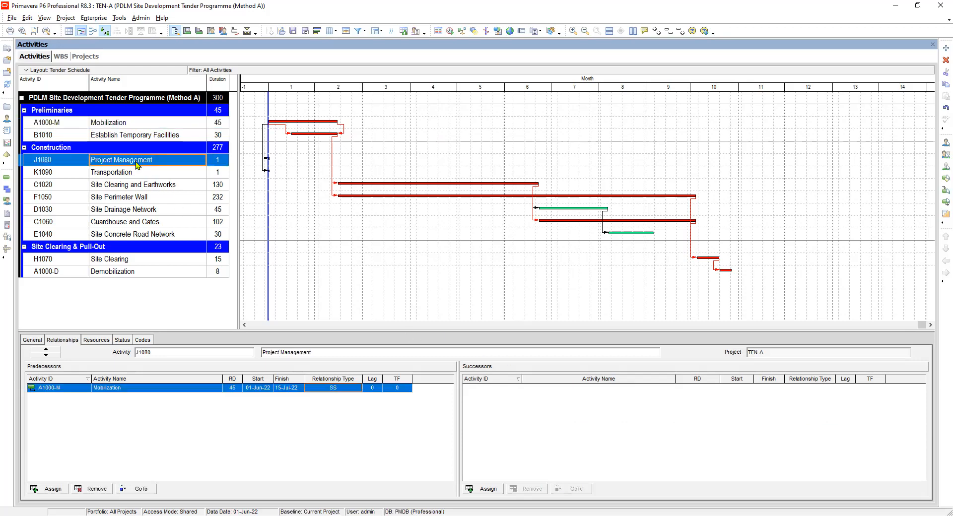
left_click(113, 177)
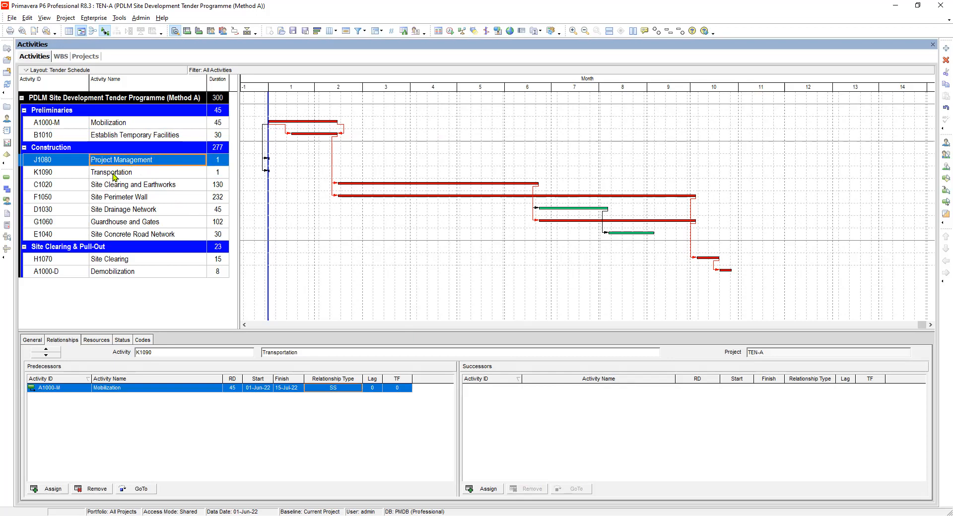
left_click(137, 161)
left_click(133, 174)
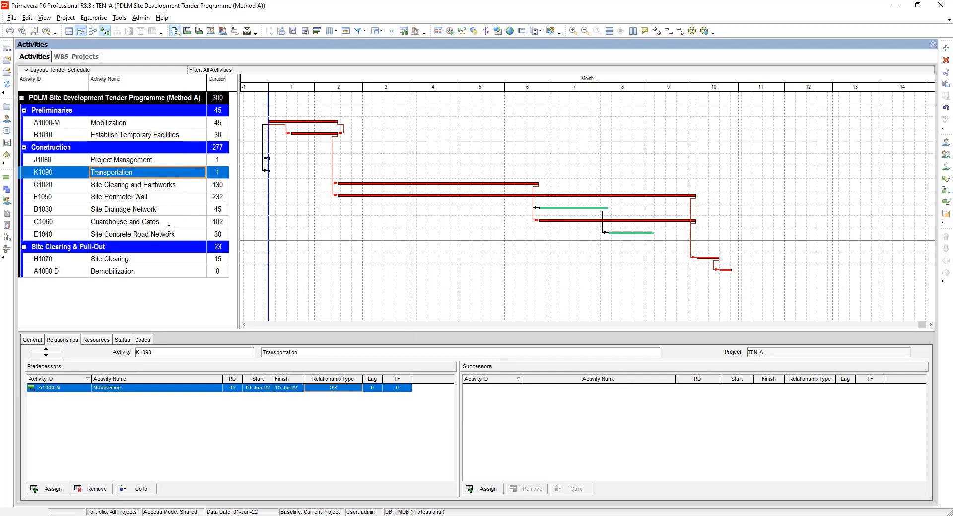
left_click(135, 273)
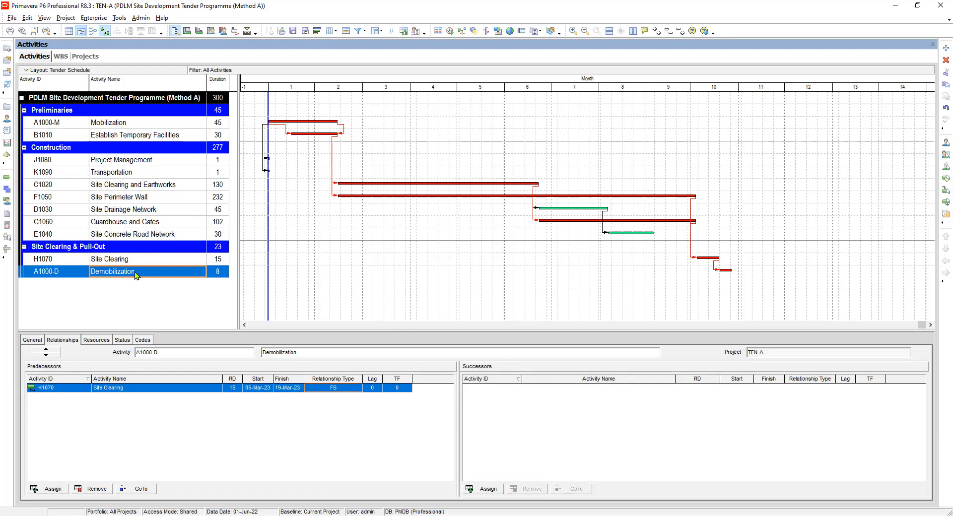
left_click(142, 161)
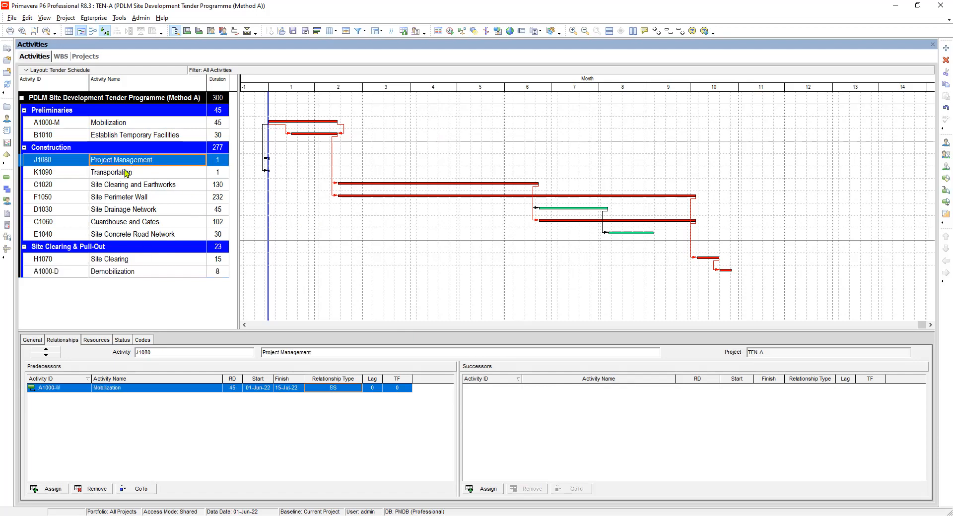
left_click(127, 173)
left_click(129, 164)
left_click(124, 275)
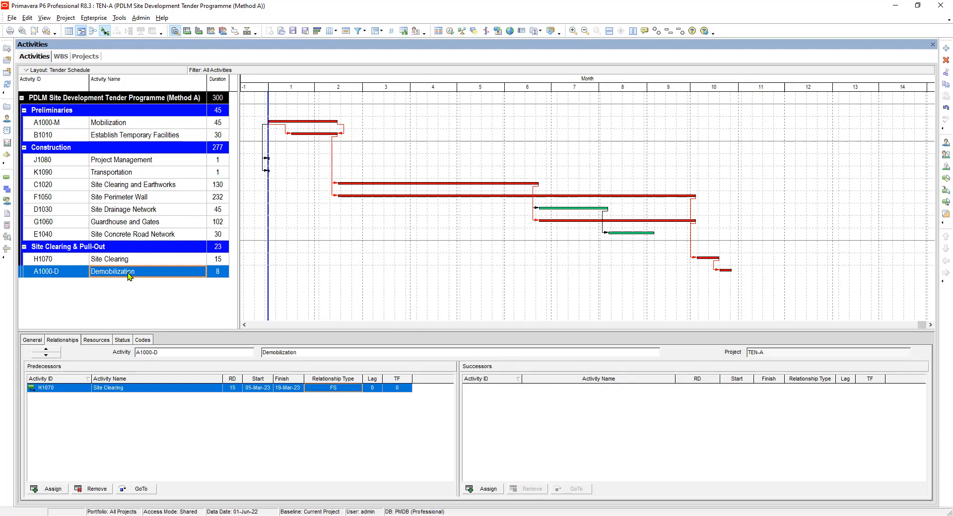
- Link the Project Management activity to Demobilization as its successor
left_click(146, 164)
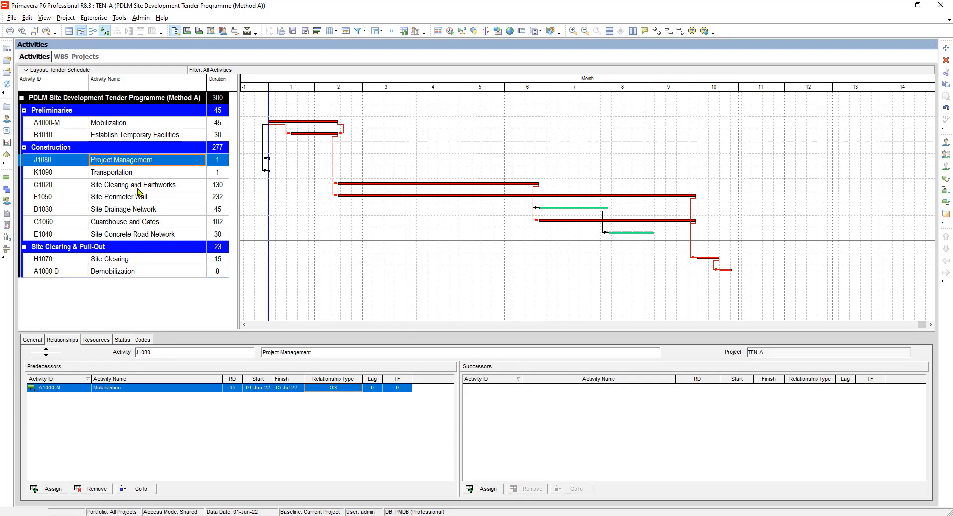
left_click(122, 274)
right_click(121, 274)
left_click(167, 407)
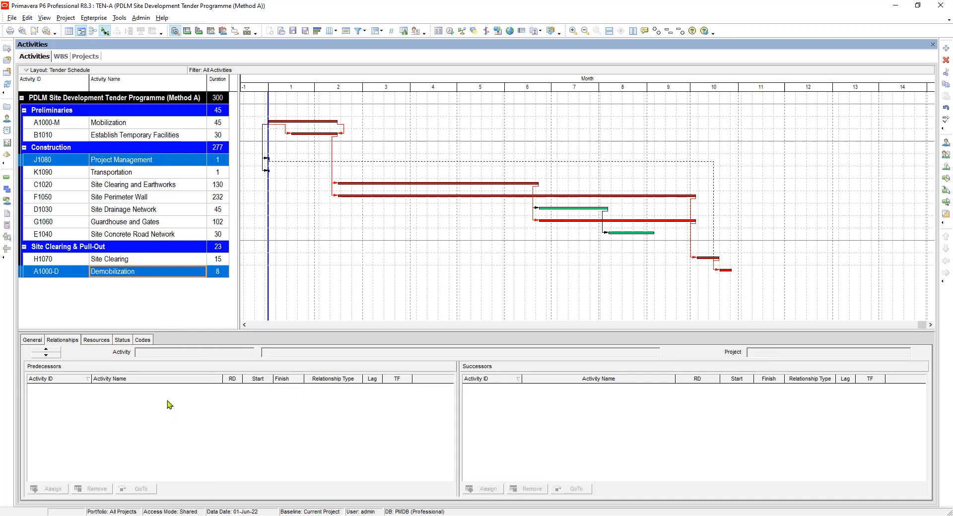
- Link the Transportation activity to Demobilization as its successor
left_click(126, 174)
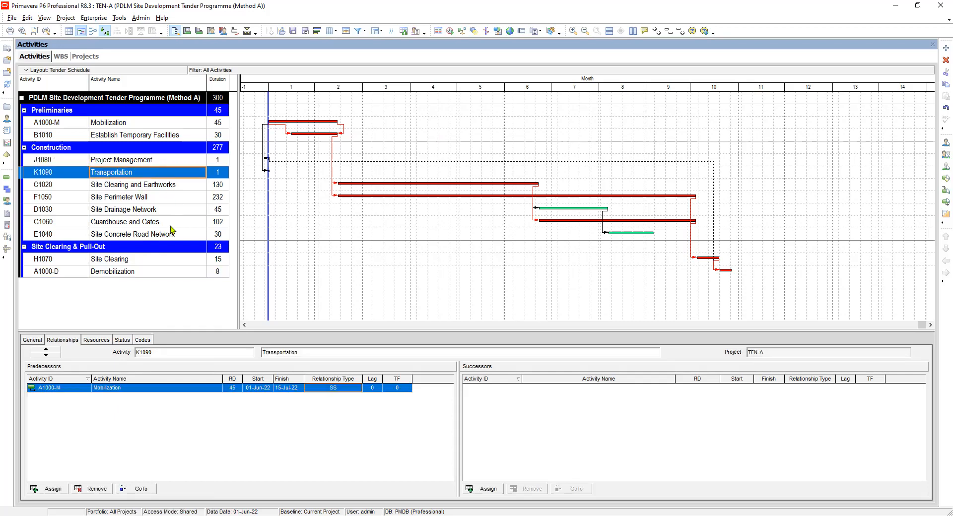
left_click(131, 273)
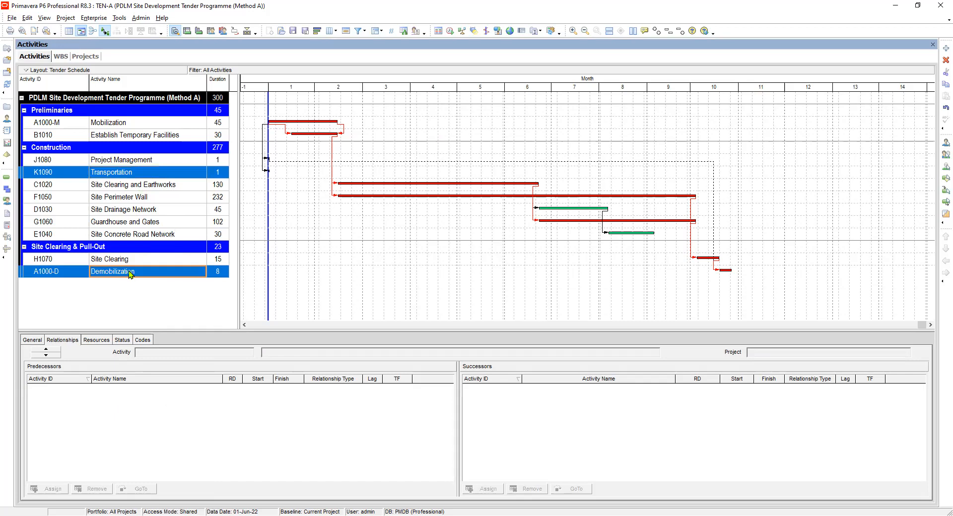
right_click(130, 274)
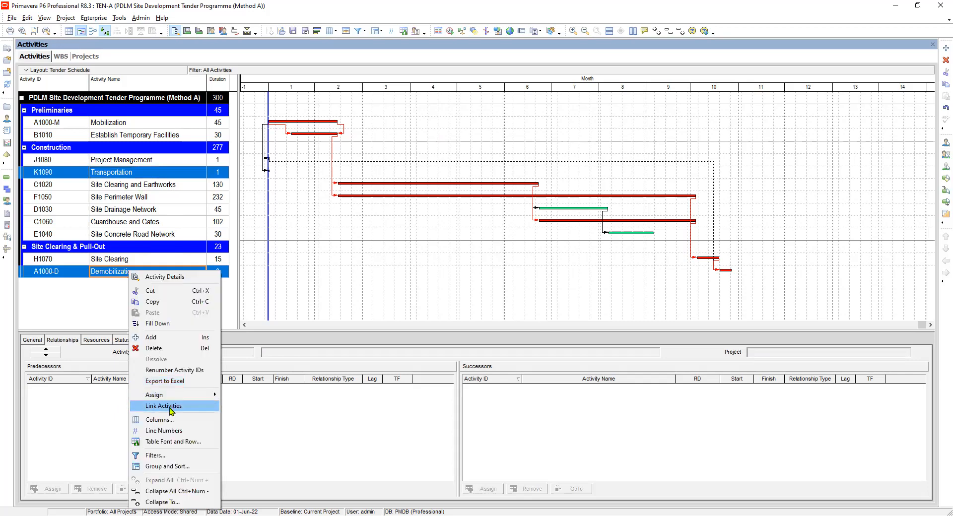
left_click(169, 406)
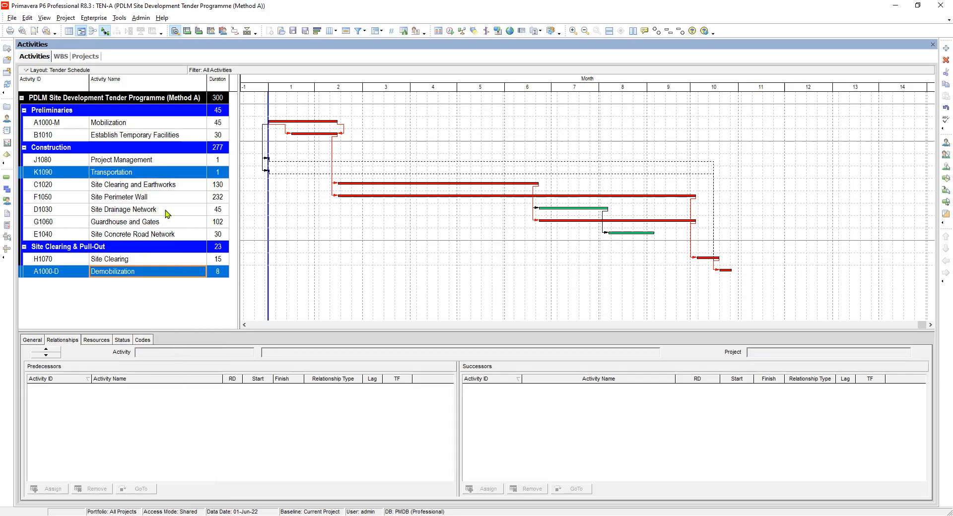
- Review the relationships of Site Clearing and Demobilization, focusing on Demobilization's predecessors Project Management and Transportation
left_click(142, 258)
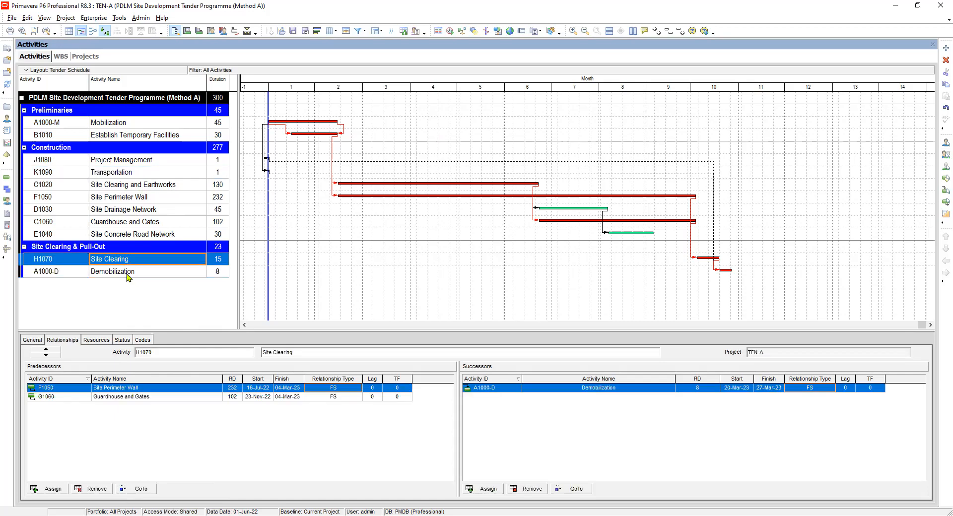
left_click(127, 274)
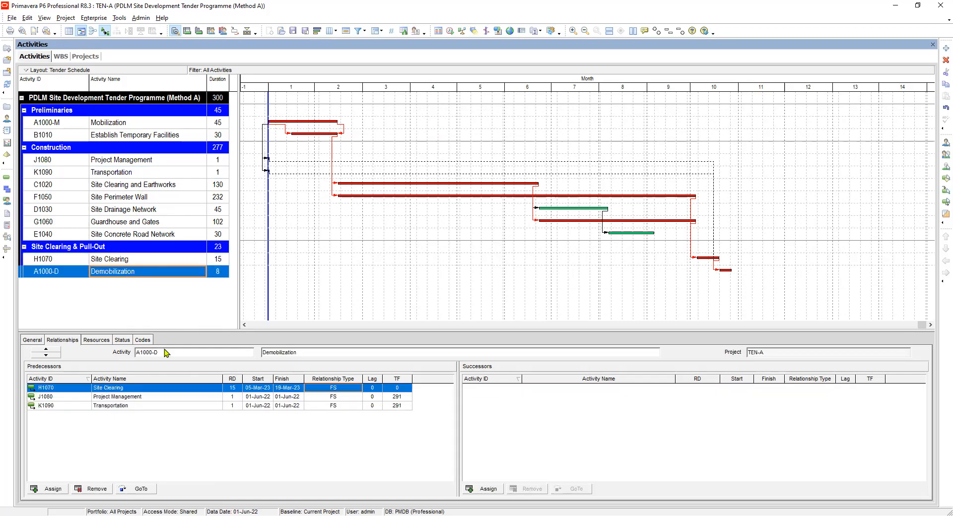
left_click(127, 397)
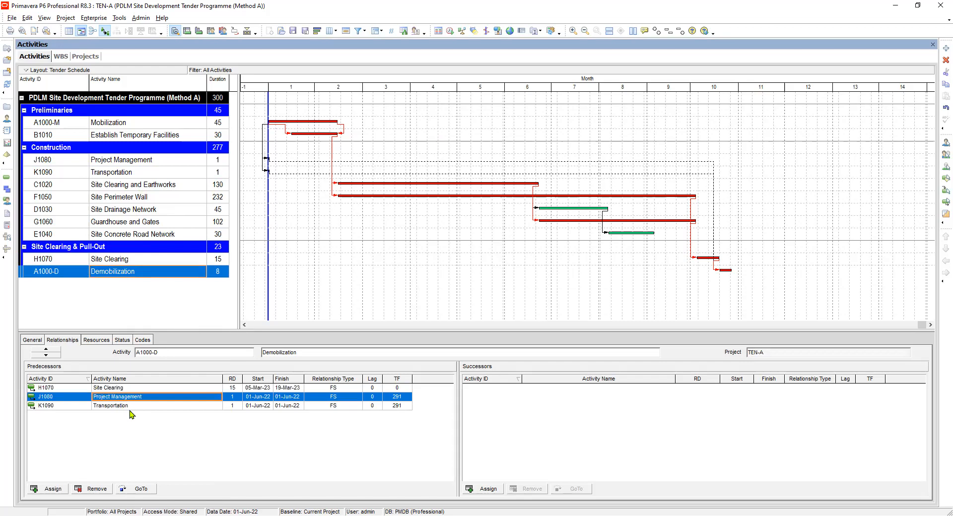
left_click(123, 405)
left_click(124, 397)
left_click(107, 406)
left_click(123, 396)
left_click(120, 406)
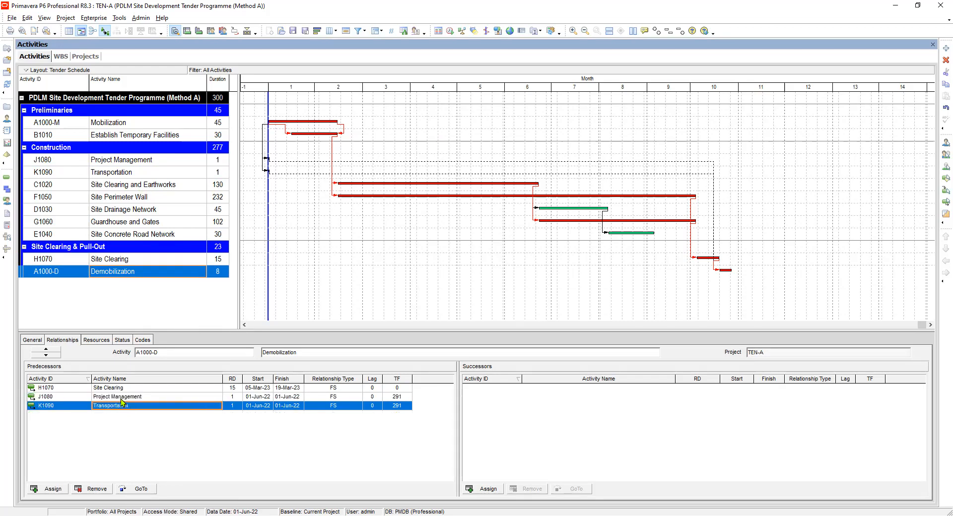
- Change the relationship type between Demobilization and its predecessor Project Management to FF
left_click(338, 396)
left_click(348, 399)
left_click(326, 413)
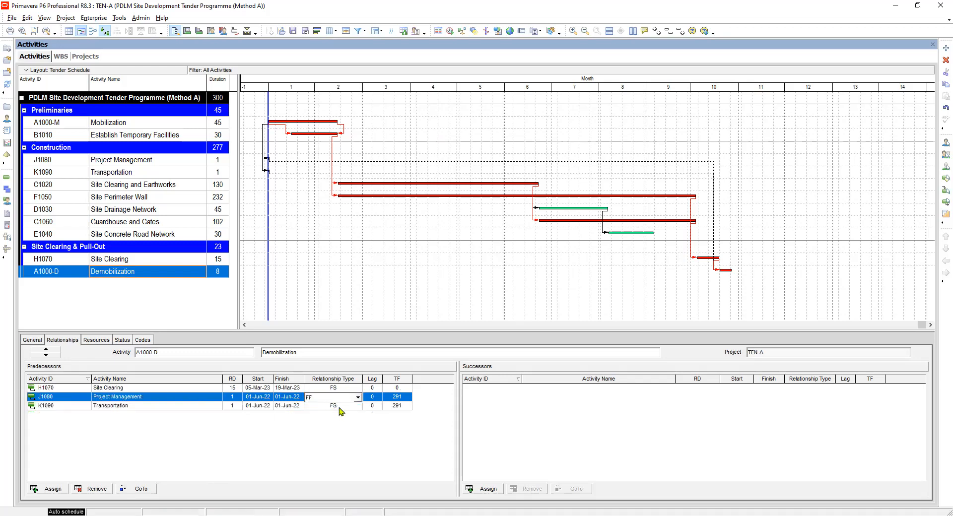
- Change the relationship type between Demobilization and its predecessor Transportation to FF
left_click(339, 406)
left_click(339, 406)
left_click(326, 413)
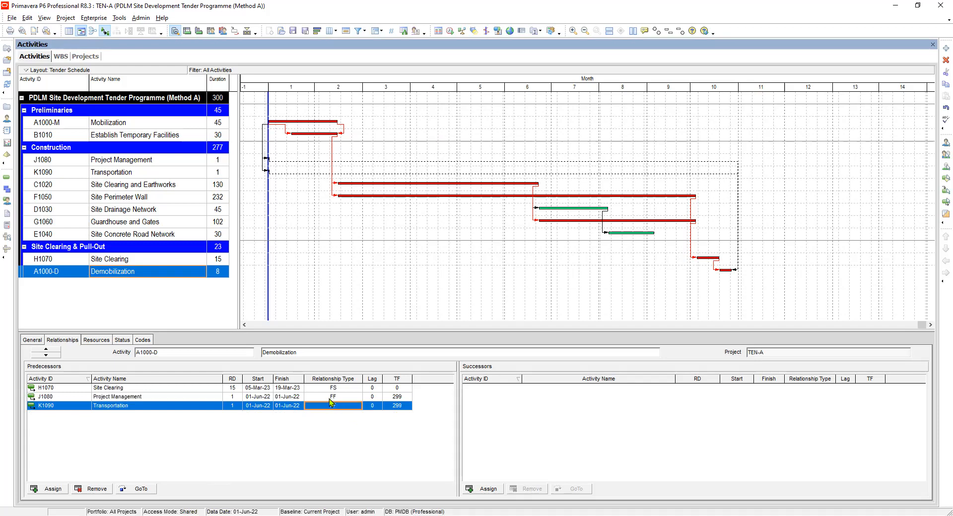
- Review the durations, predecessors and successors of the Project Management and Transportation activities
left_click(179, 160)
left_click(167, 173)
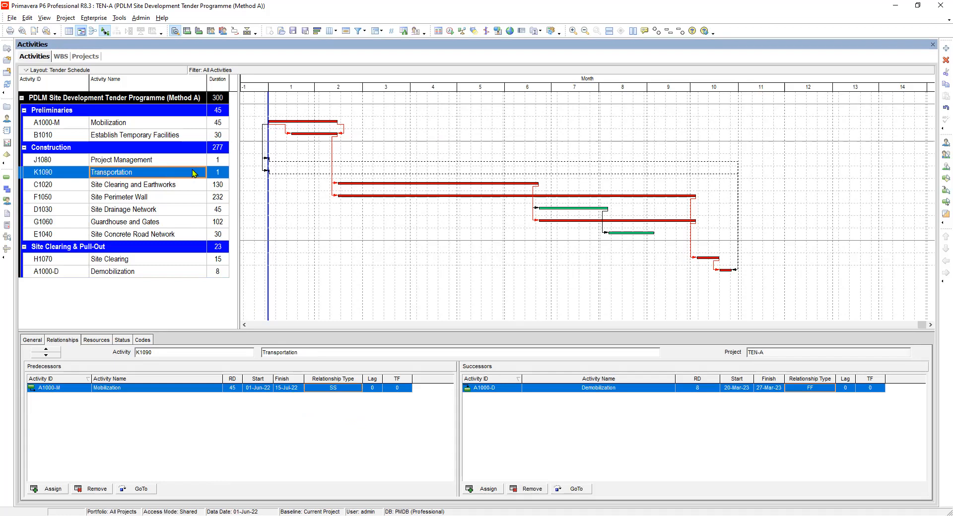
left_click(167, 161)
left_click(165, 173, "ctrl")
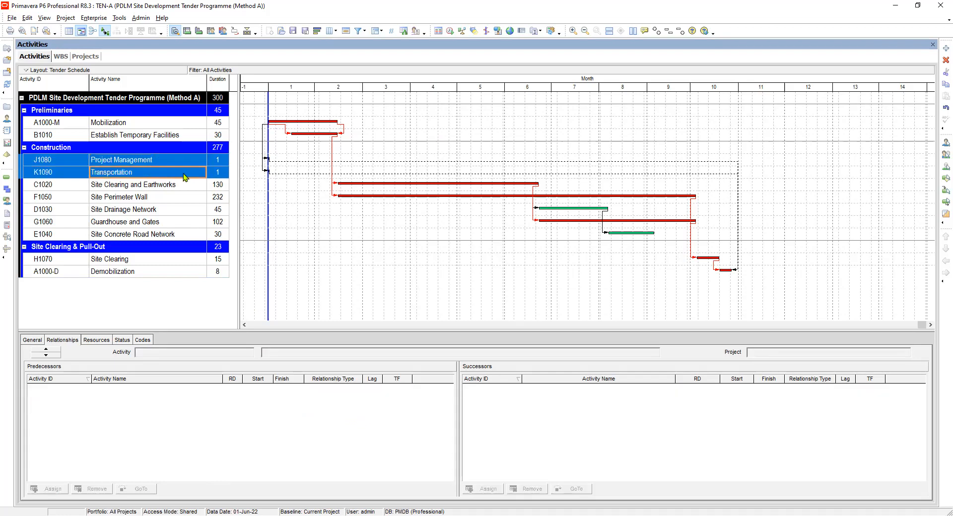
left_click(220, 164)
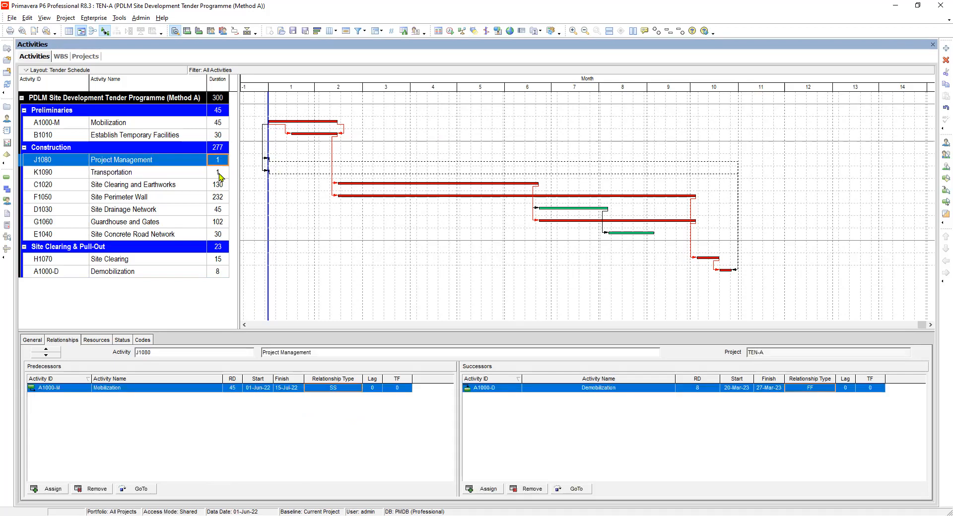
left_click(219, 172)
left_click(221, 163)
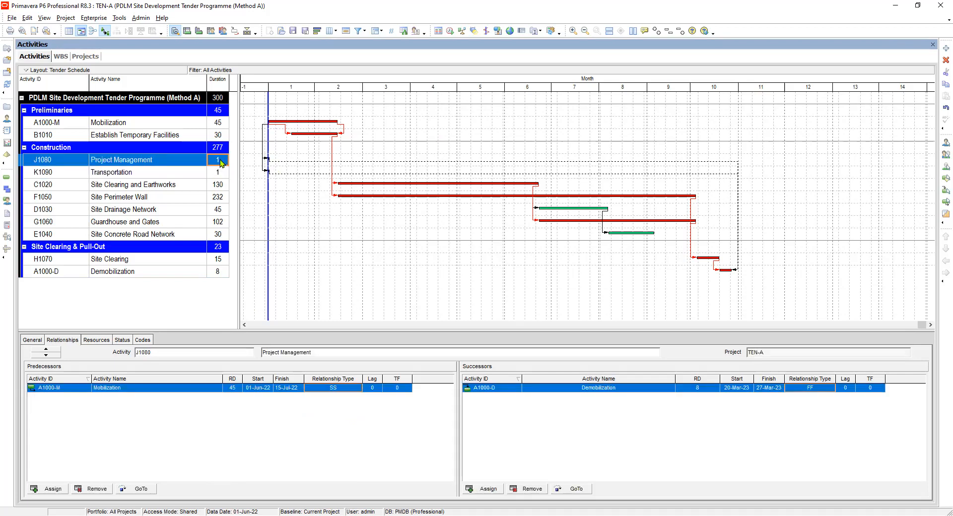
left_click(183, 174)
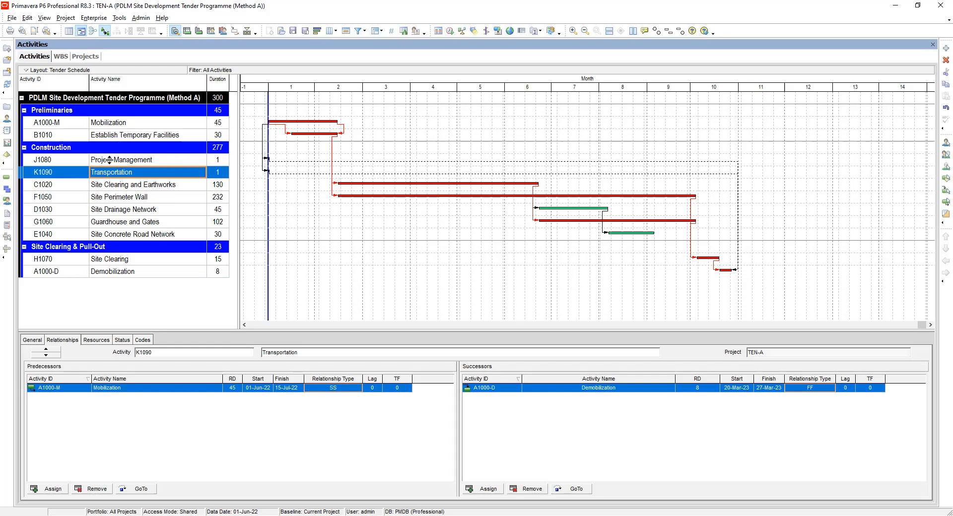
left_click(132, 163)
left_click(133, 174)
left_click(146, 162)
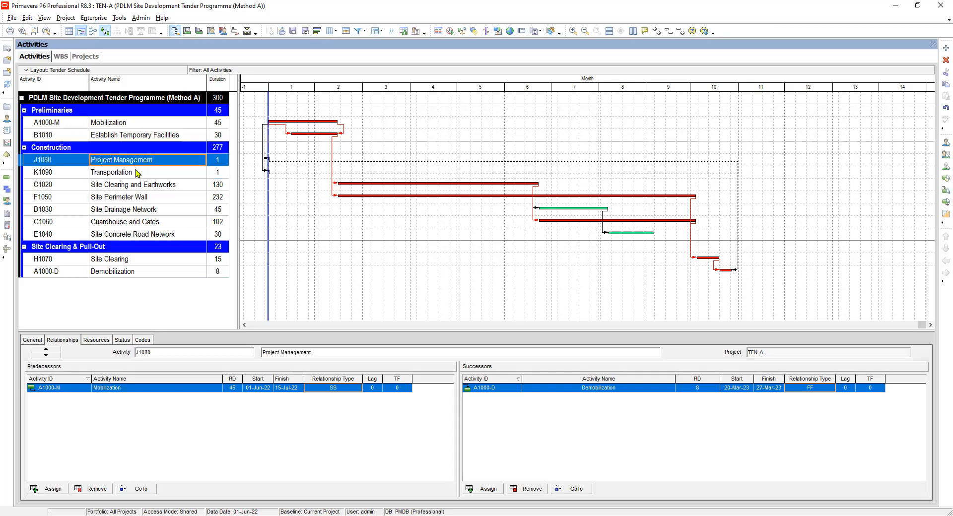
left_click(135, 175)
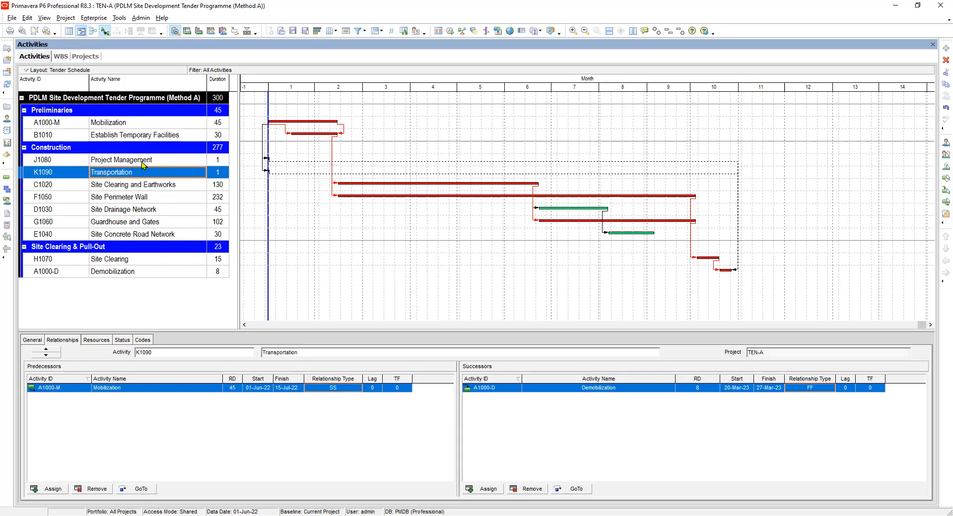
left_click(142, 160)
- Compare the relationships of Mobilization with those of Project Management and Establish Temporary Facilities
left_click(132, 124)
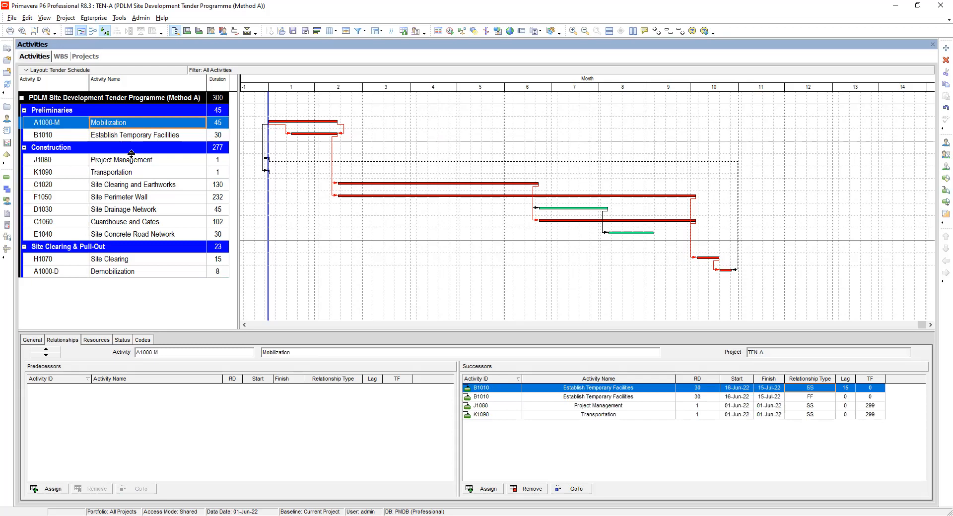
left_click(132, 161)
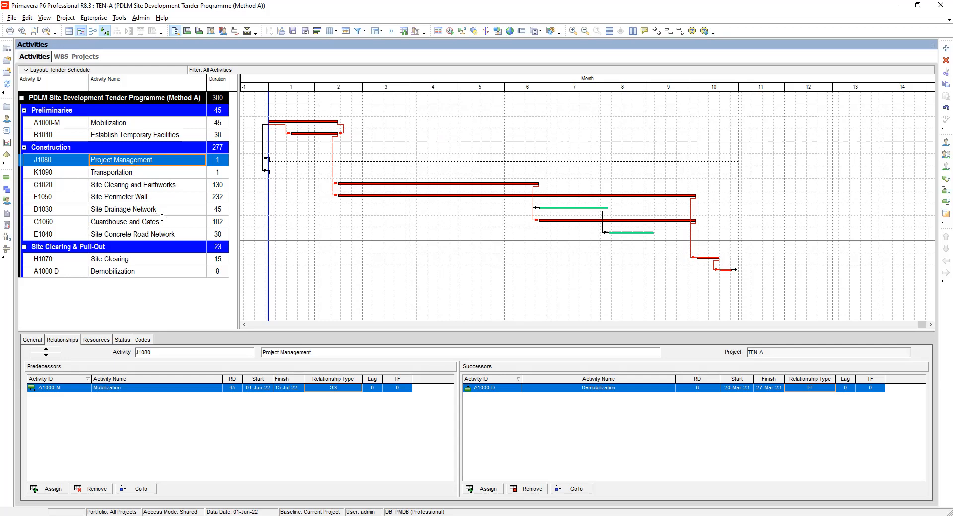
left_click(168, 123)
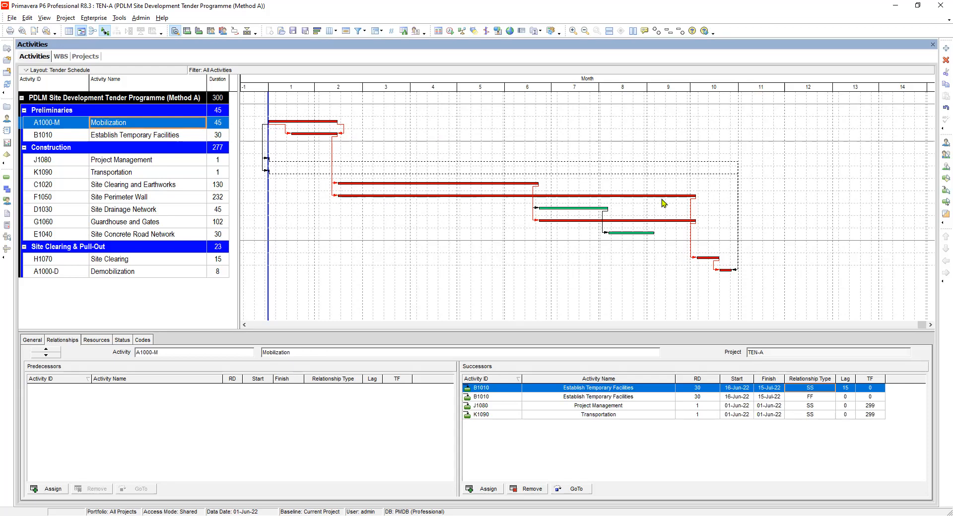
left_click(143, 137)
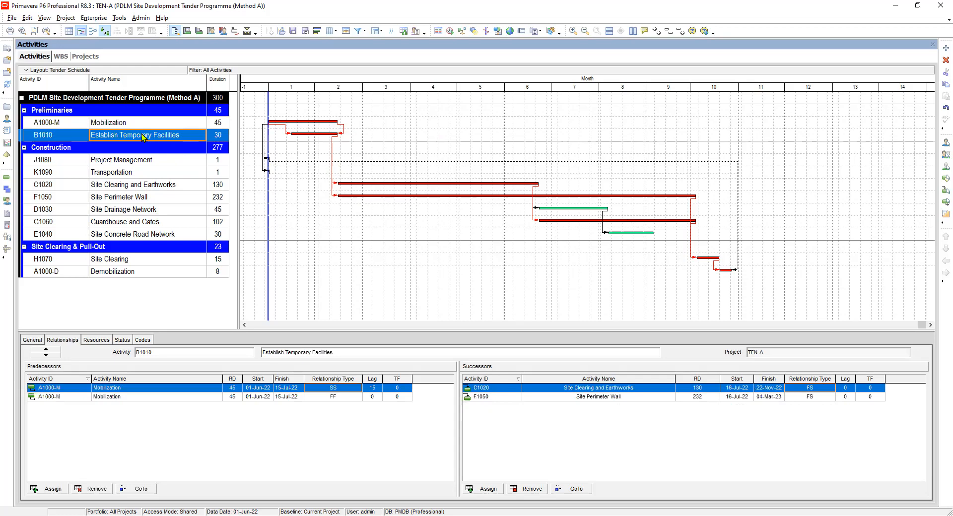
left_click(134, 124)
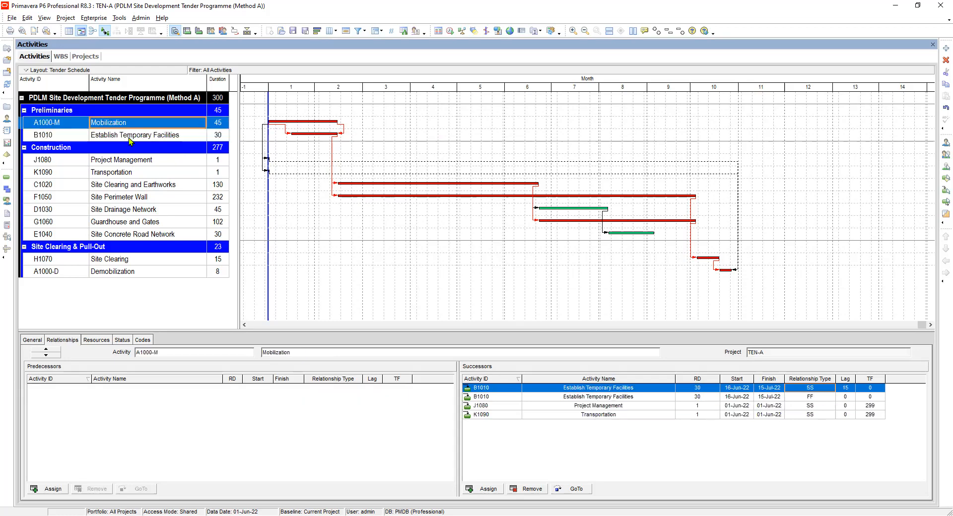
left_click(131, 137)
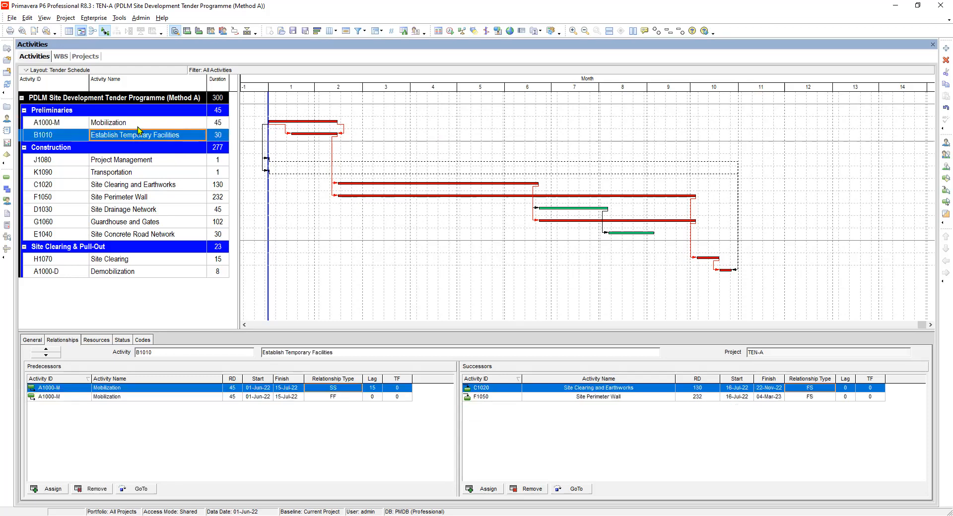
left_click(139, 125)
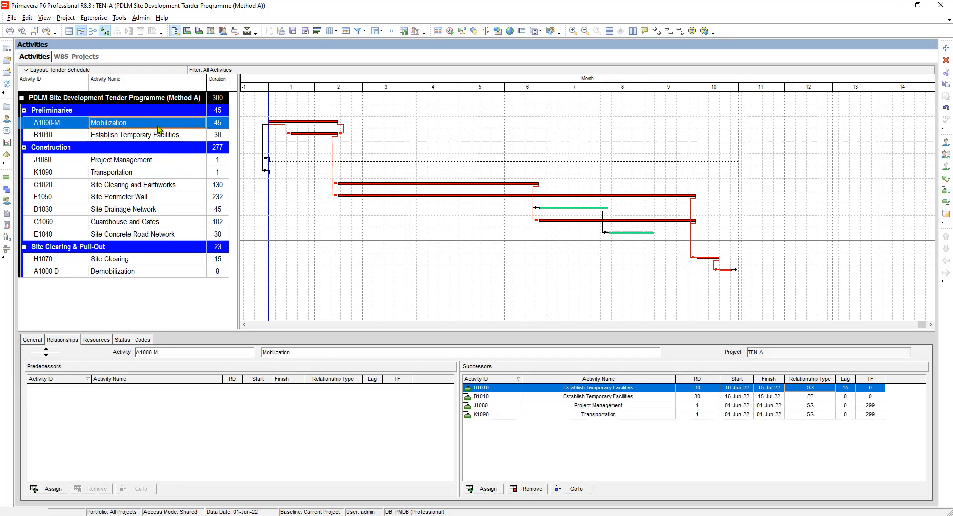
left_click(148, 272, "shift")
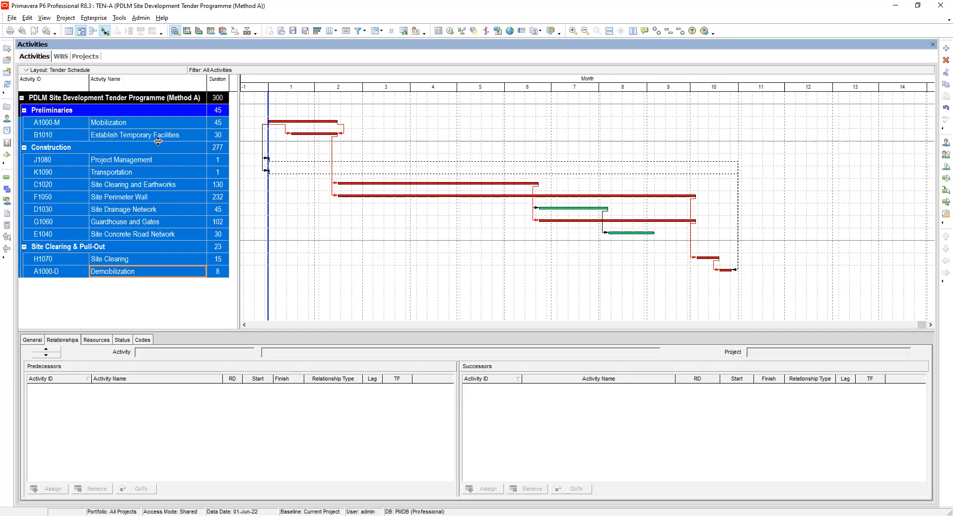
left_click(151, 126)
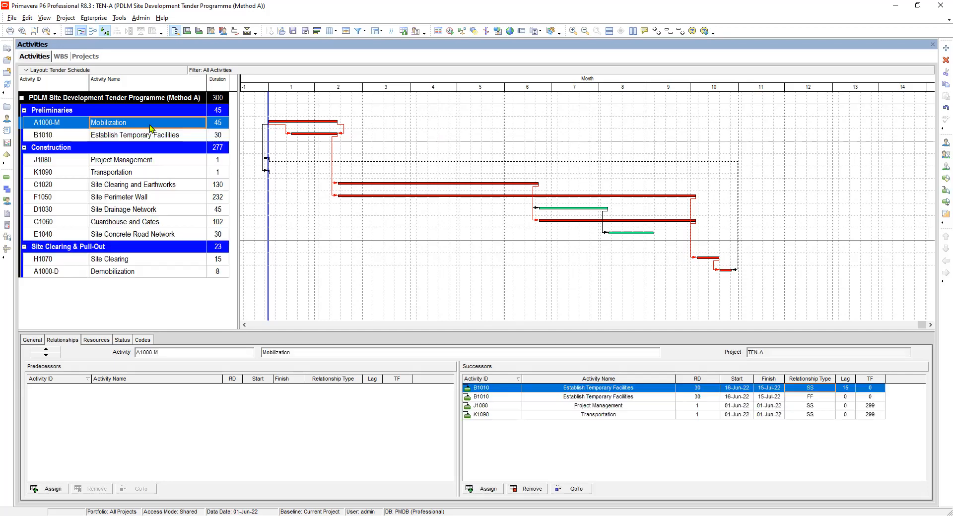
left_click(147, 138, "shift")
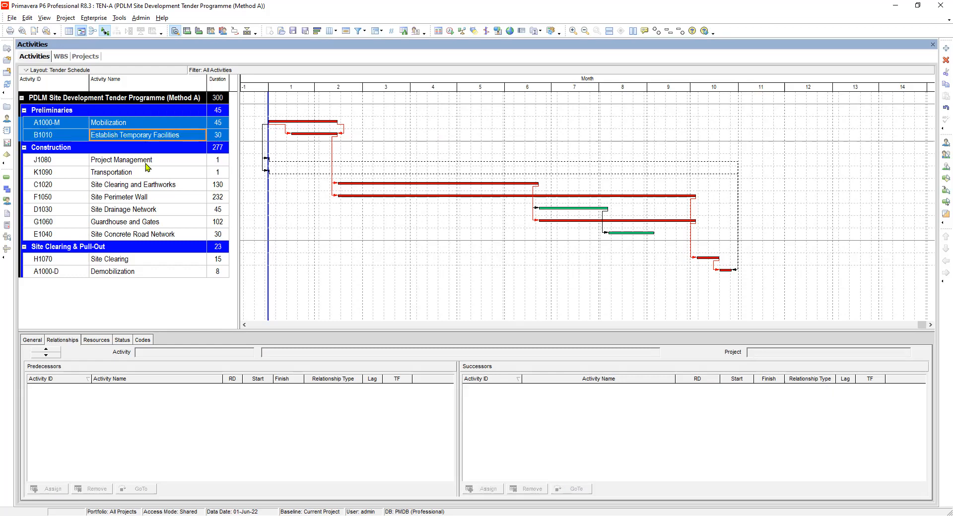
left_click(140, 173, "ctrl")
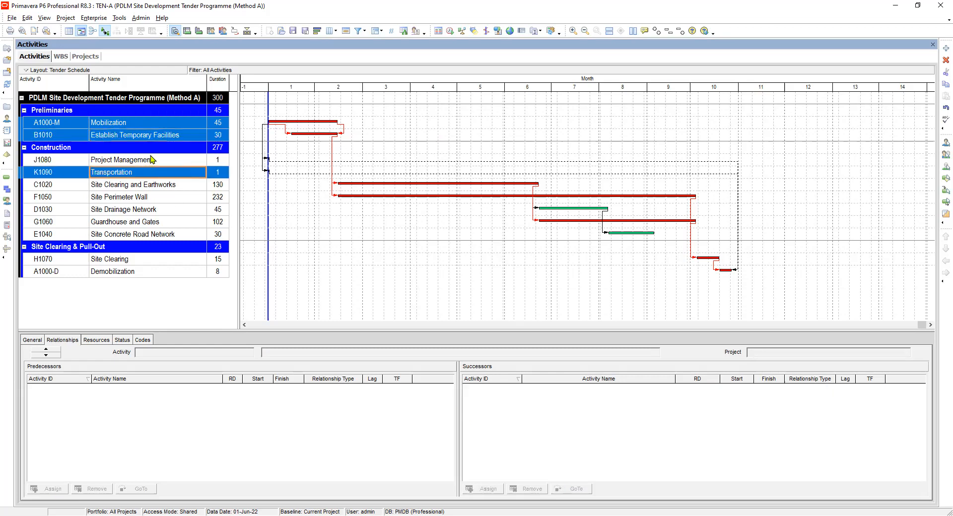
left_click(139, 125, "ctrl")
left_click(140, 126)
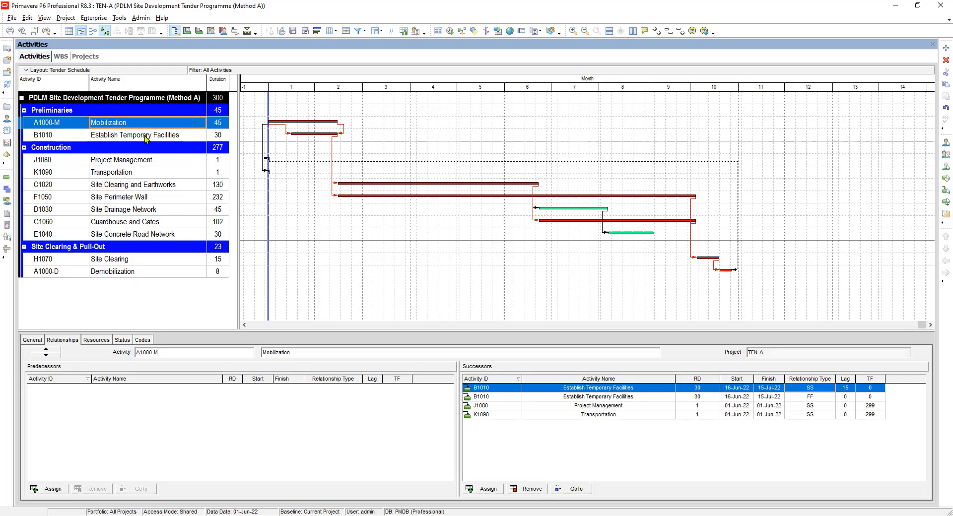
left_click(147, 139)
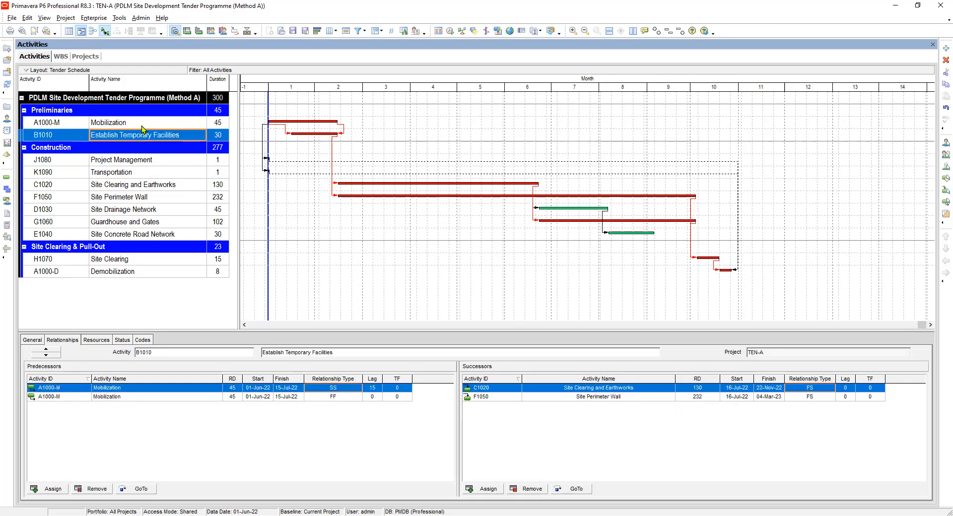
- Open successor assignment for all activities from Mobilization through Demobilization together
left_click(142, 125)
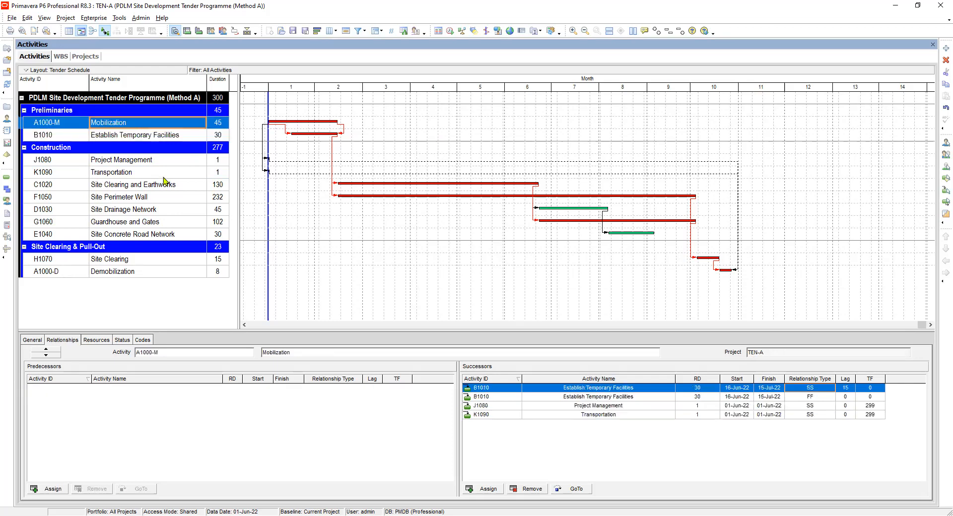
left_click(147, 270, "shift")
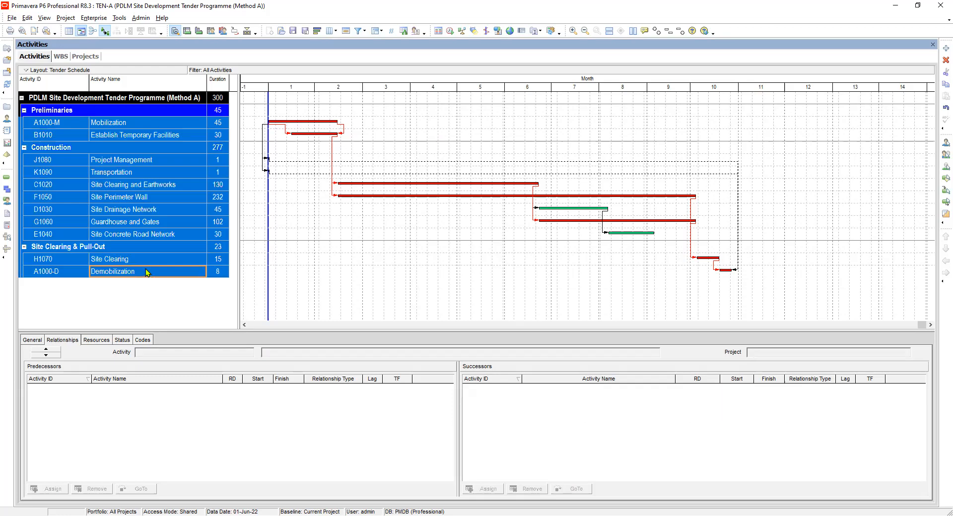
right_click(166, 163)
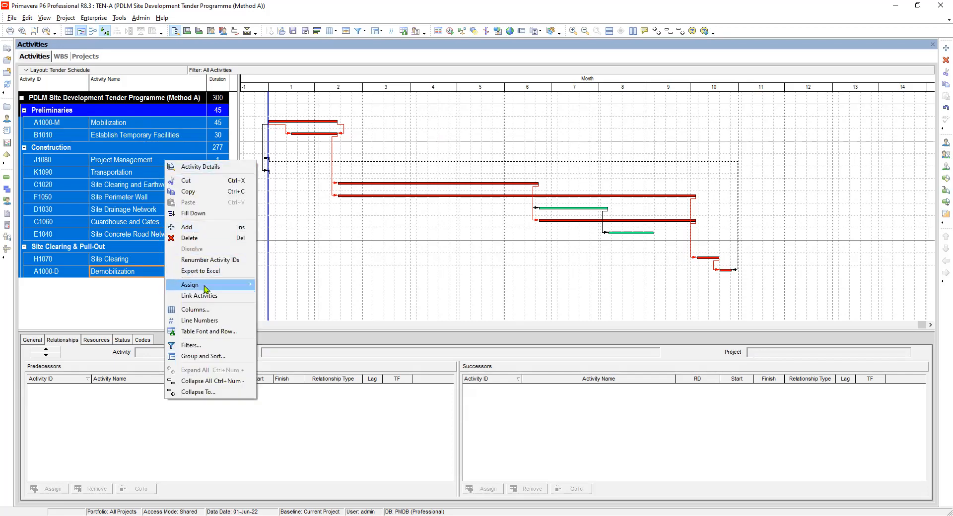
mouse_move(206, 289)
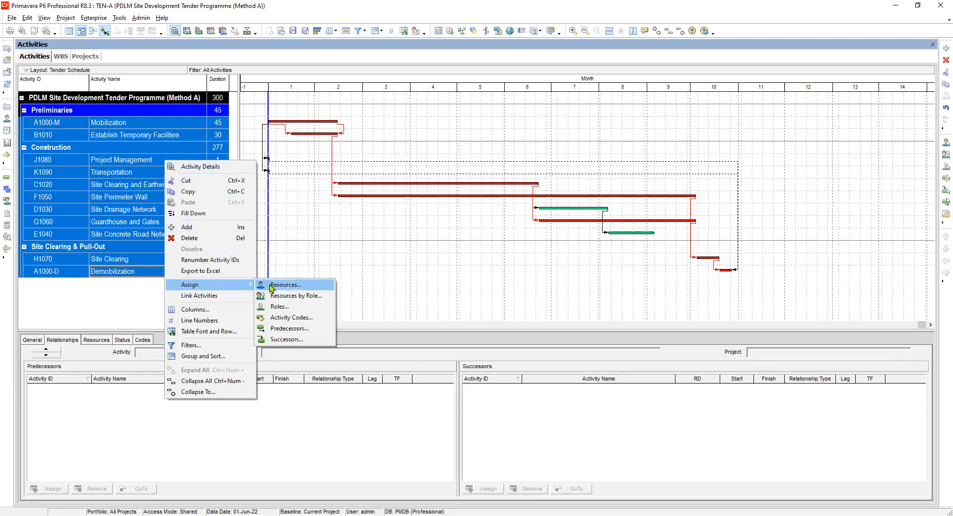
left_click(292, 340)
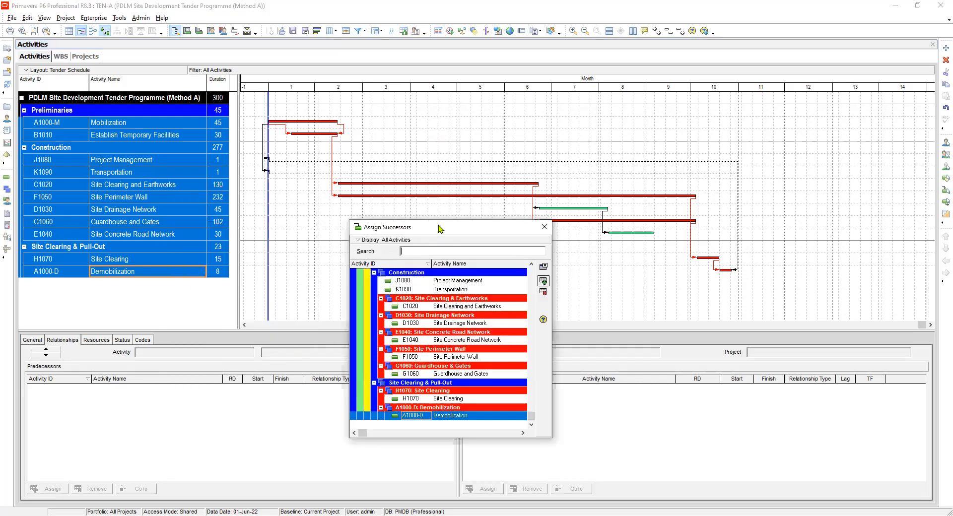
left_click_drag(439, 229, 418, 119)
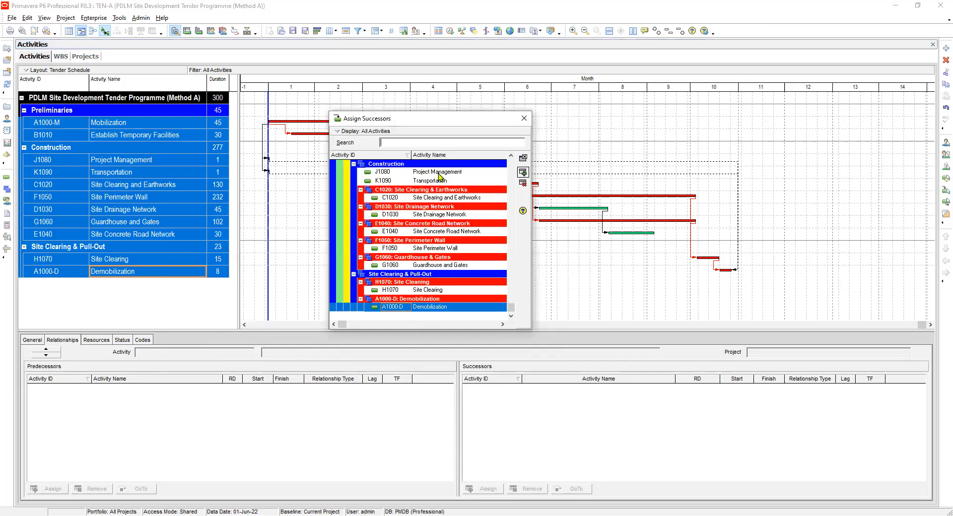
- Examine the activities in the Assign Successors list, from Demobilization up to Mobilization, for existing successor relationships that can be removed
left_click(441, 172)
left_click(443, 183)
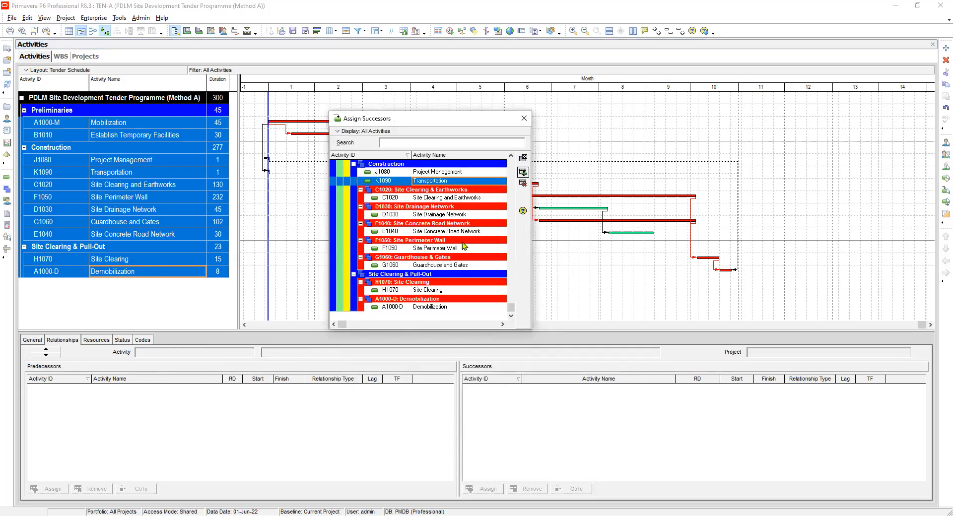
left_click(431, 308)
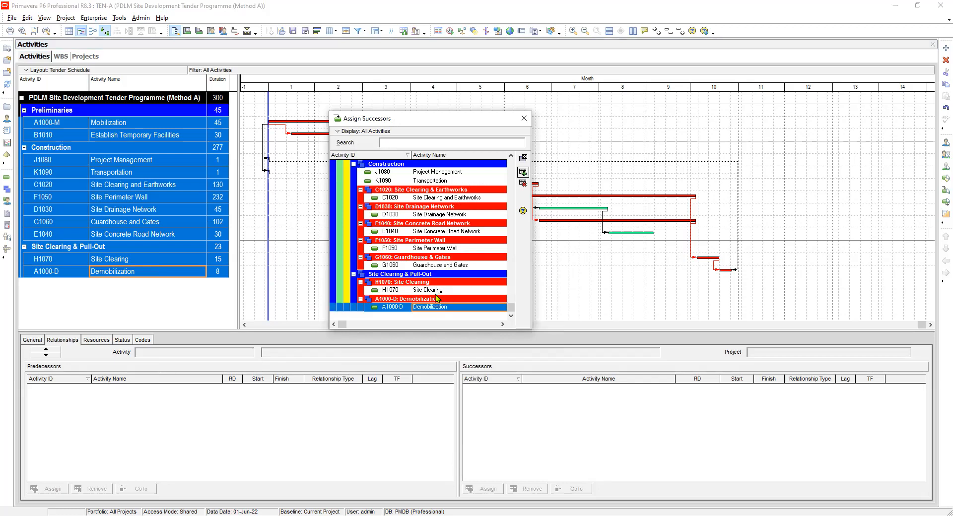
left_click(436, 291)
left_click(446, 265)
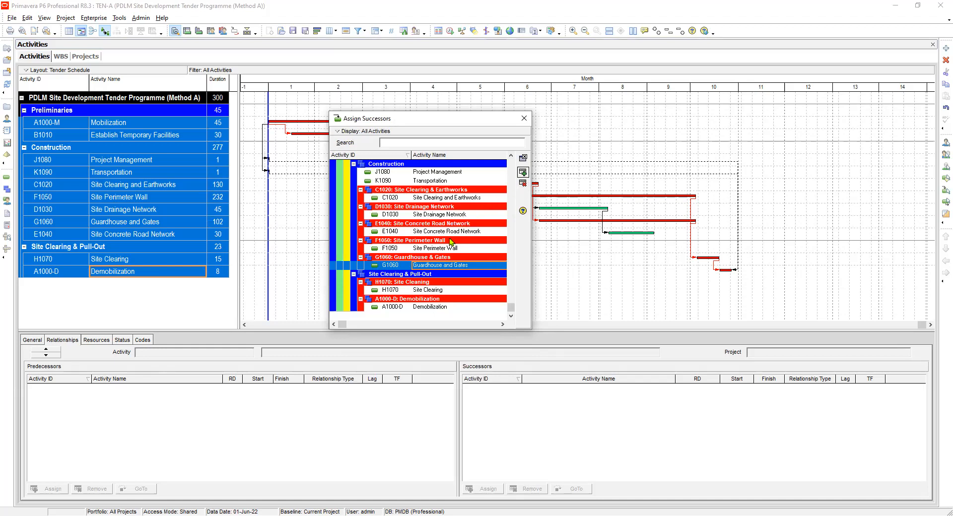
left_click(443, 173)
scroll(442, 183, "up", 1)
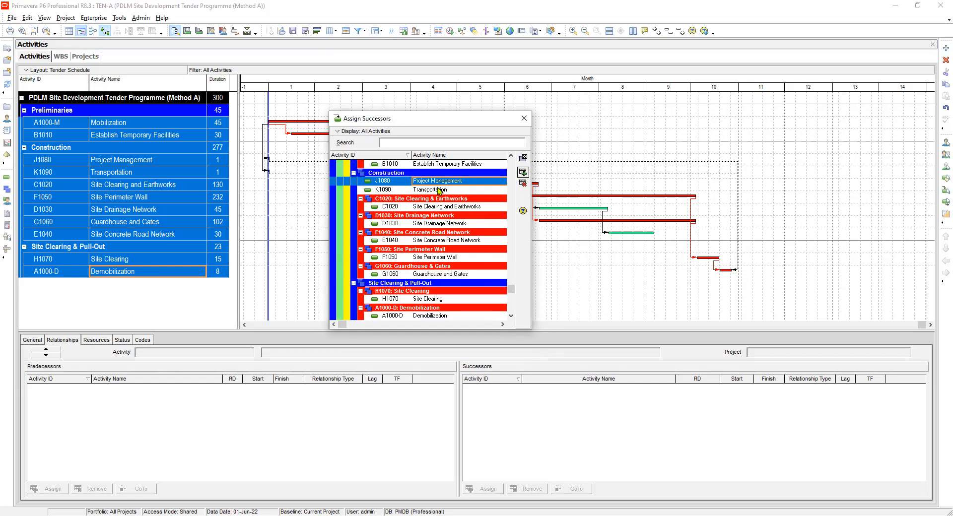
scroll(439, 190, "up", 3)
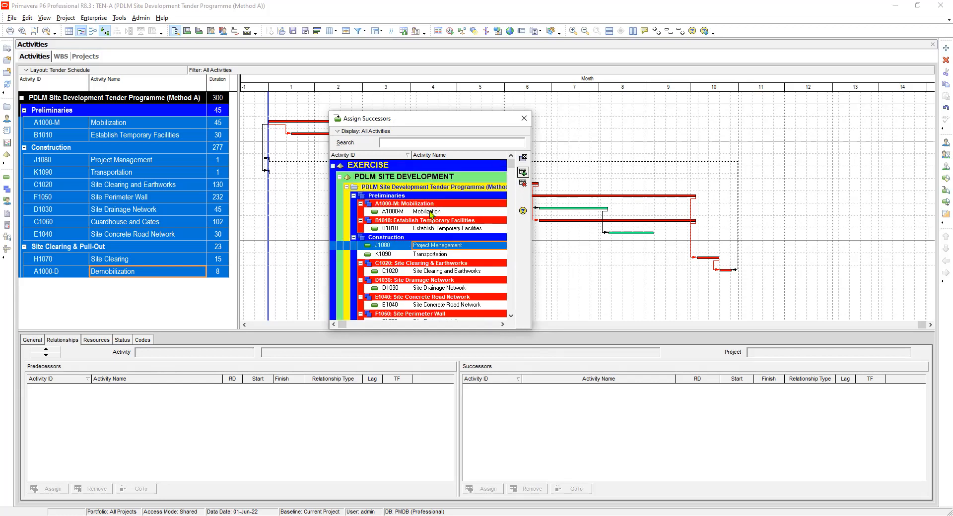
left_click(431, 212)
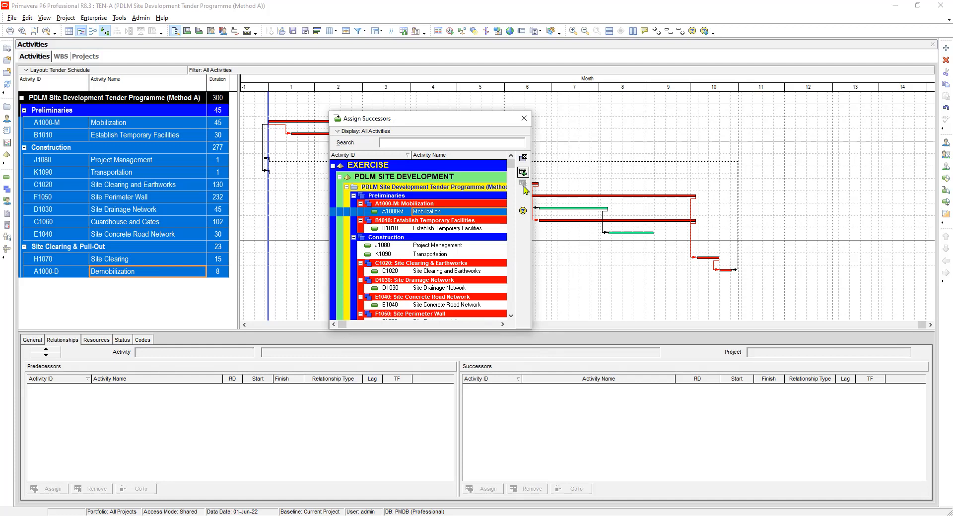
left_click(437, 228)
left_click(438, 212)
- Remove both successor relationships leading to Establish Temporary Facilities from the selected activities
left_click(440, 229)
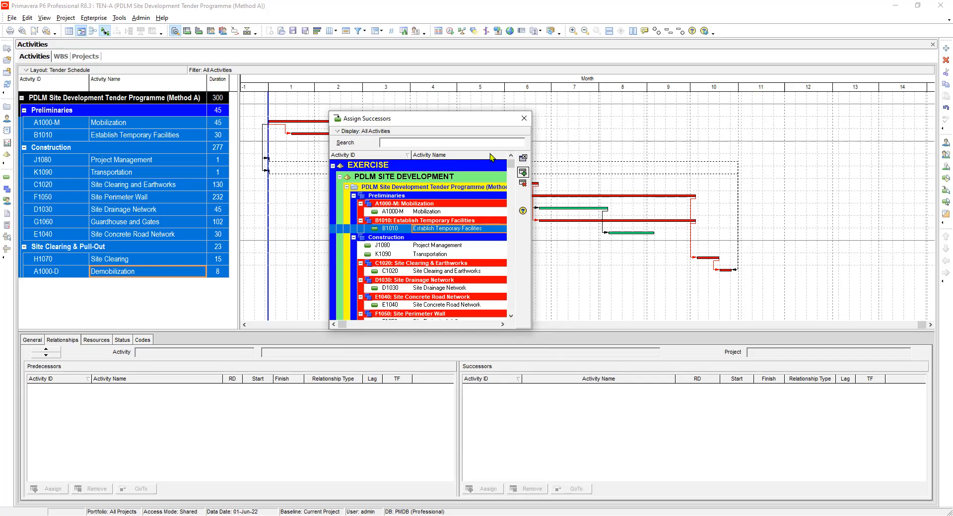
left_click_drag(474, 123, 473, 174)
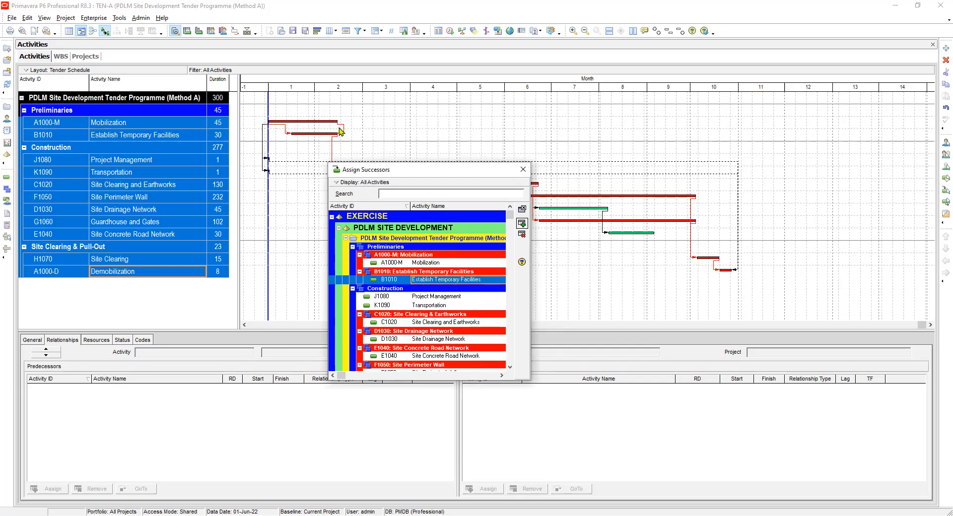
left_click(523, 235)
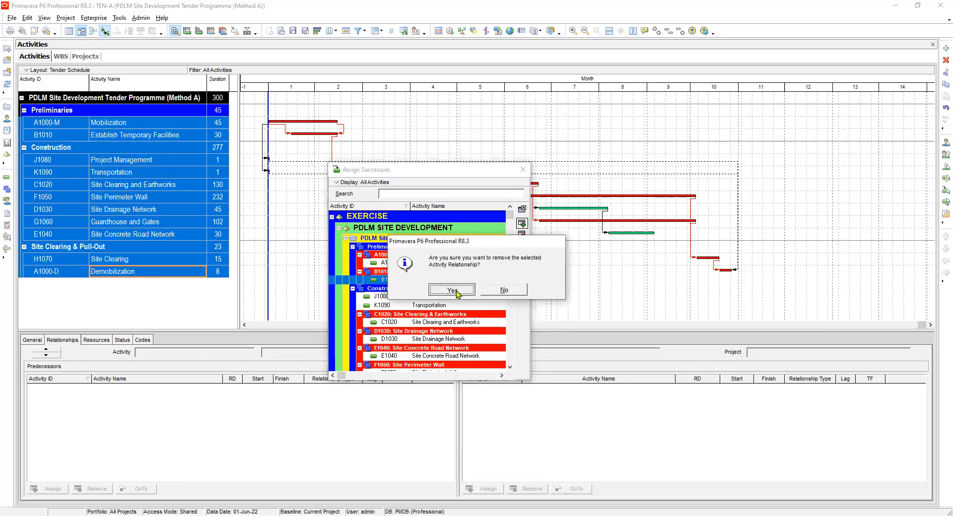
left_click(456, 292)
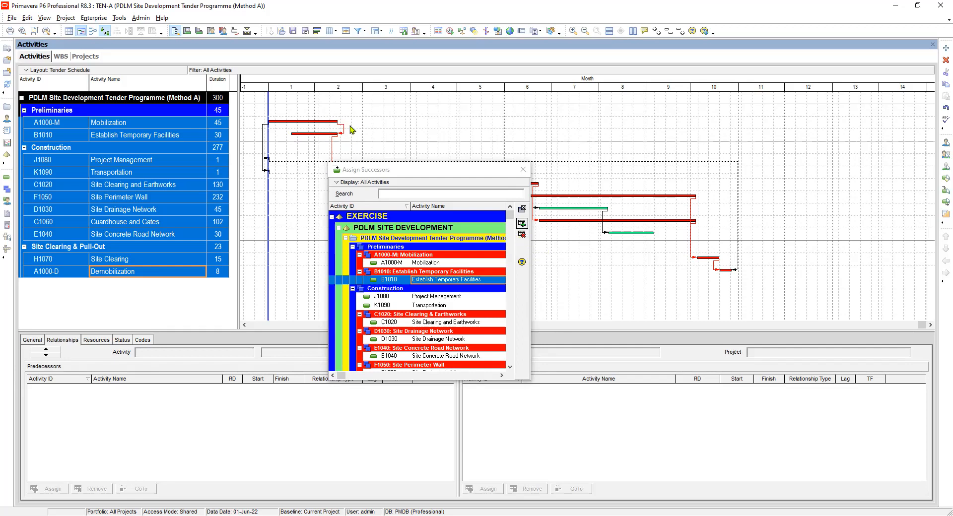
left_click(522, 236)
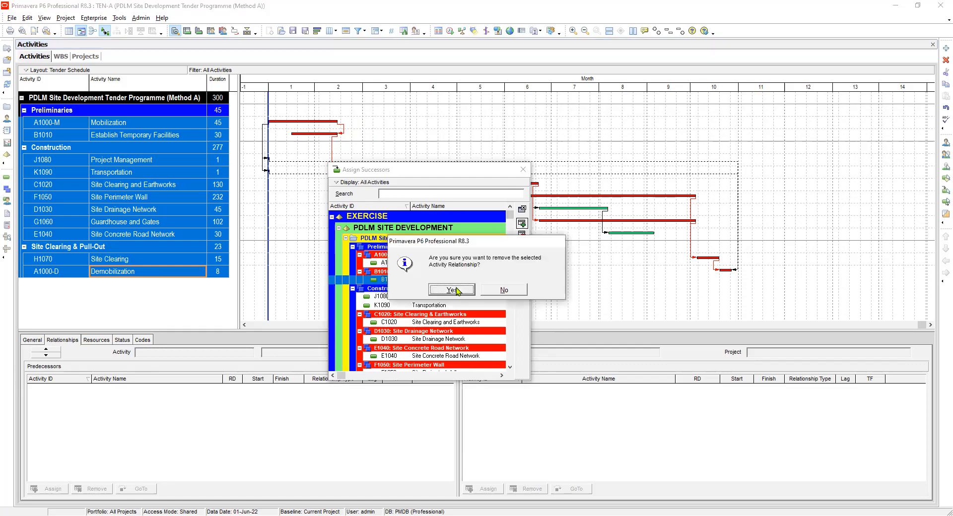
left_click(452, 289)
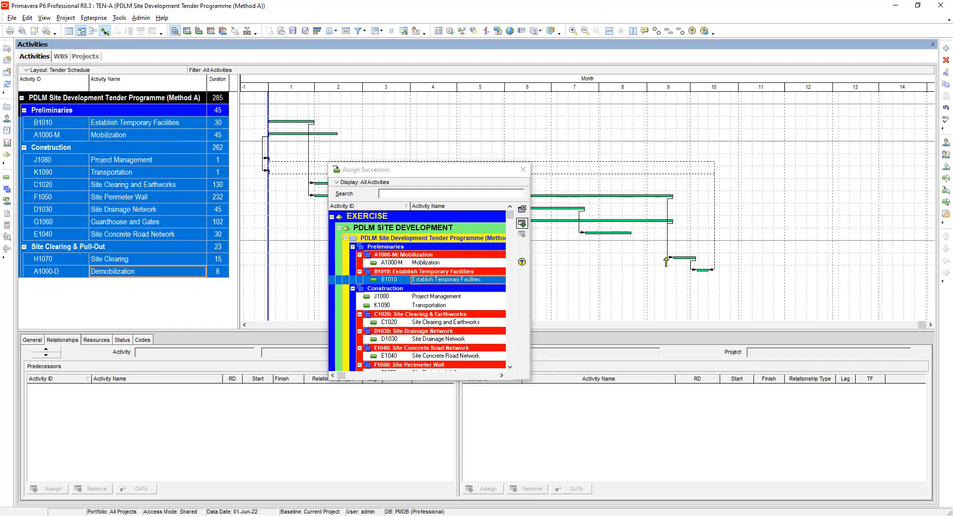
- Remove all remaining successor relationships of the selected activities, covering the successor list from Mobilization through Demobilization
left_click(457, 263)
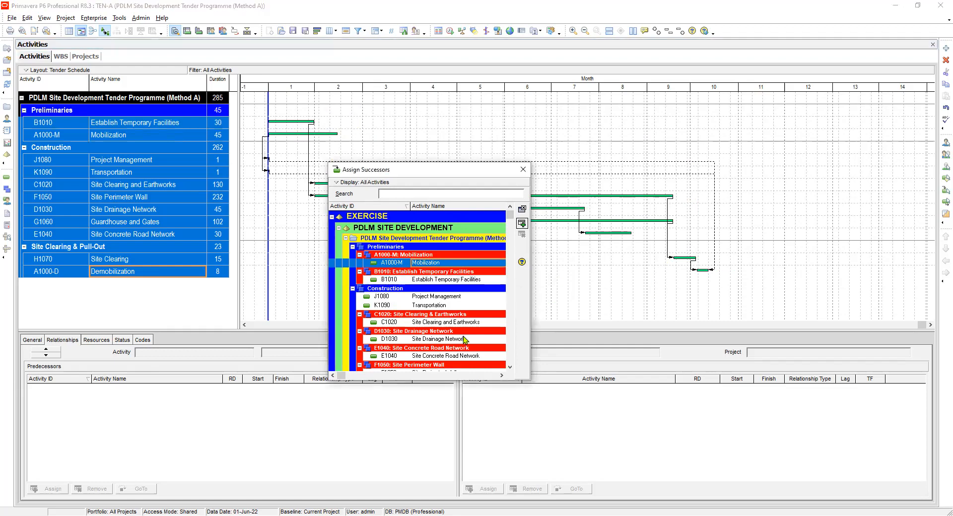
scroll(463, 334, "down", 3)
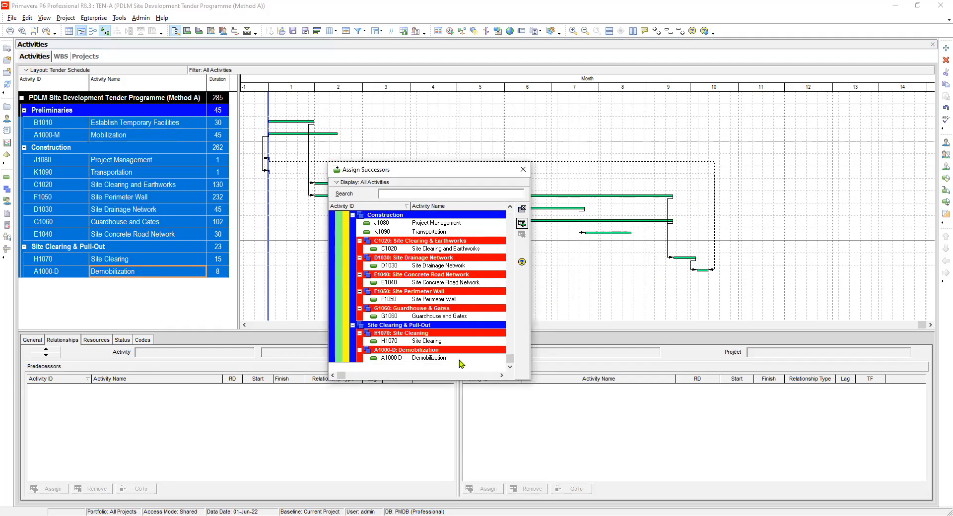
left_click(453, 359, "shift")
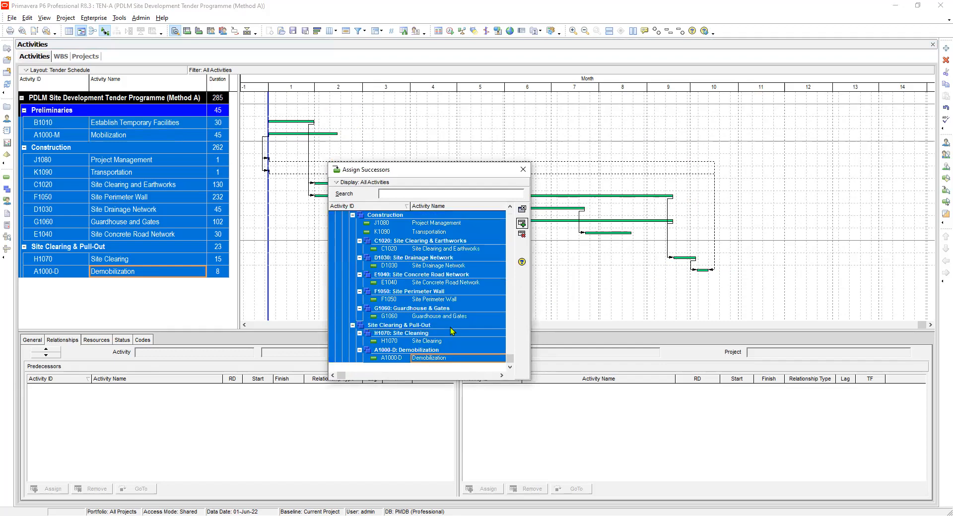
scroll(451, 331, "up", 3)
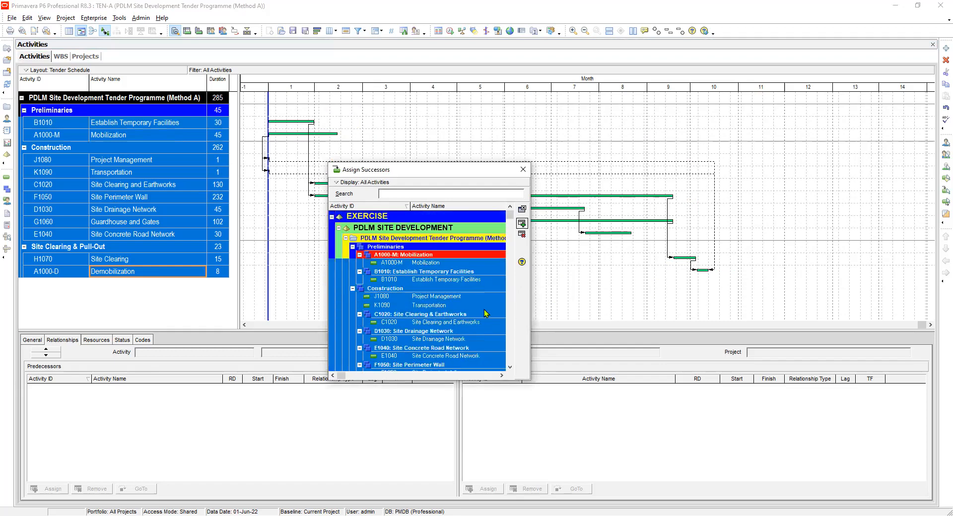
left_click(521, 236)
left_click(452, 291)
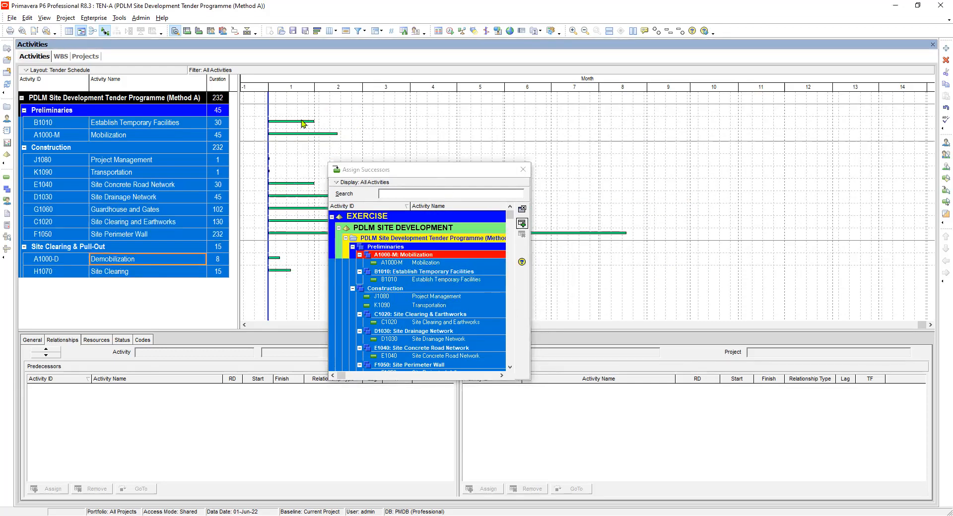
- Check Project Management, Establish Temporary Facilities and Site Clearing for any remaining predecessors or successors
left_click_drag(377, 169, 496, 242)
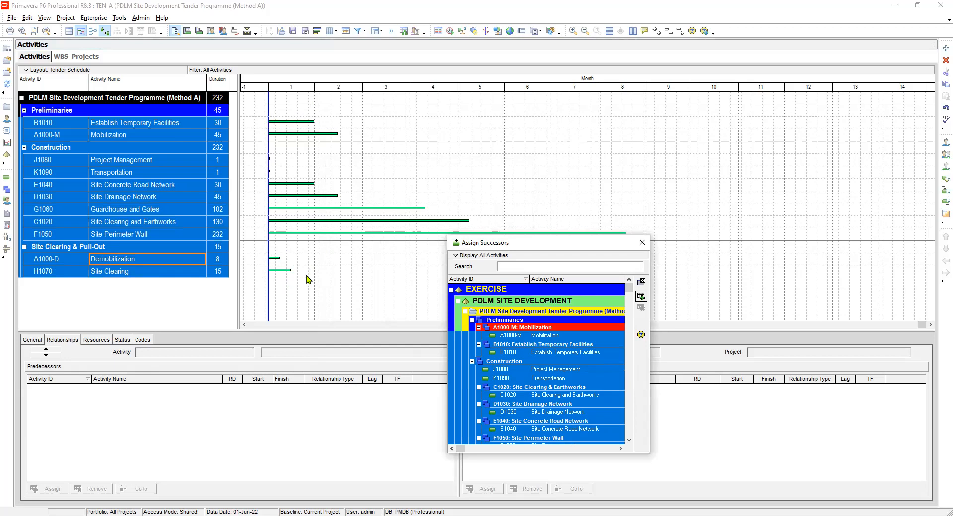
left_click(141, 159)
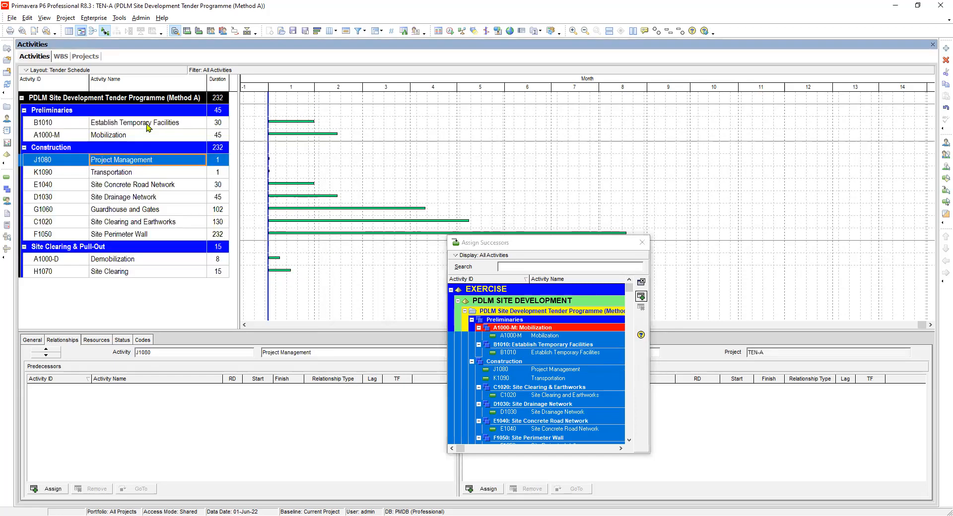
left_click(149, 122)
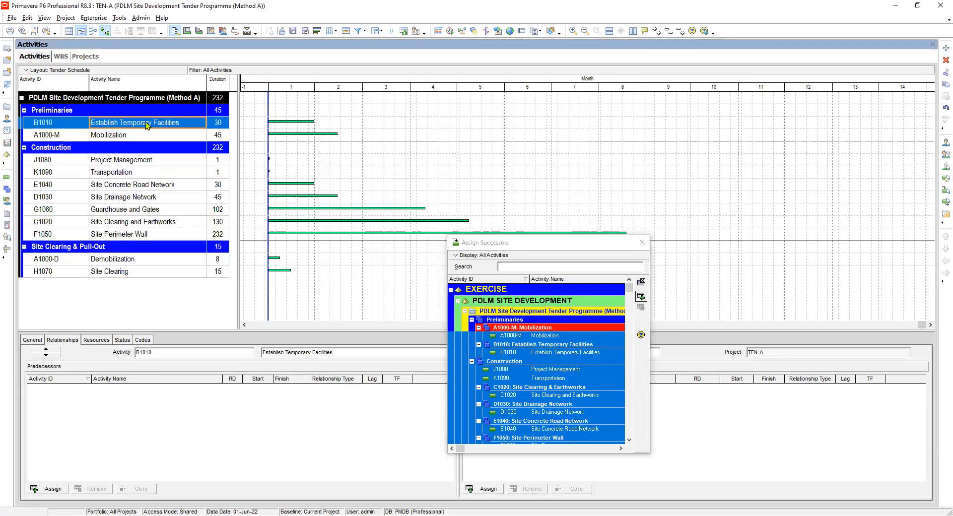
left_click(166, 272)
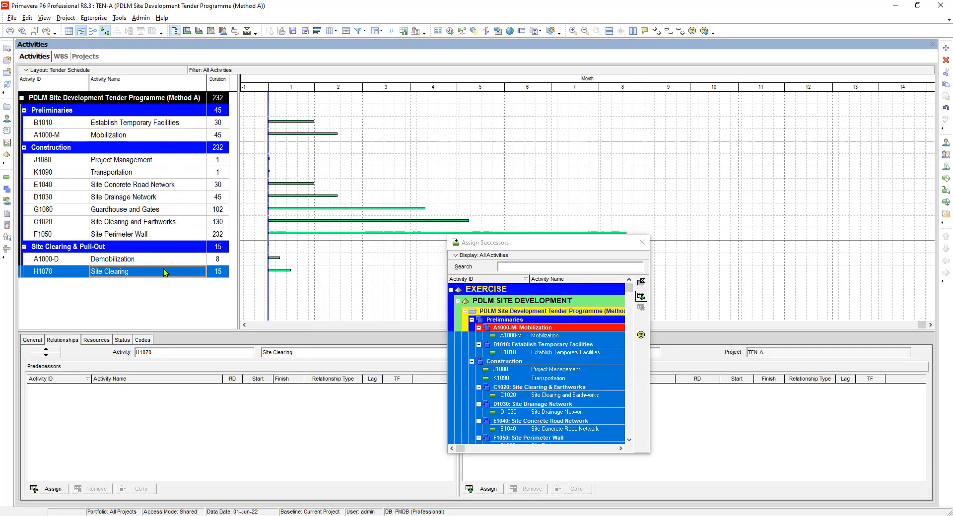
left_click(173, 165)
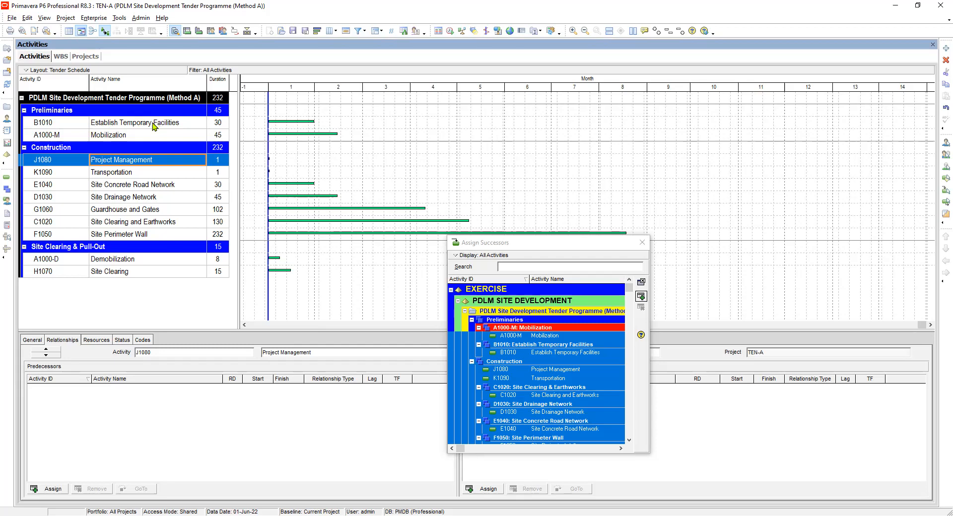
- Undo the bulk deletion of the activity relationships and reschedule the project with data date 01-Jun-22
left_click(28, 21)
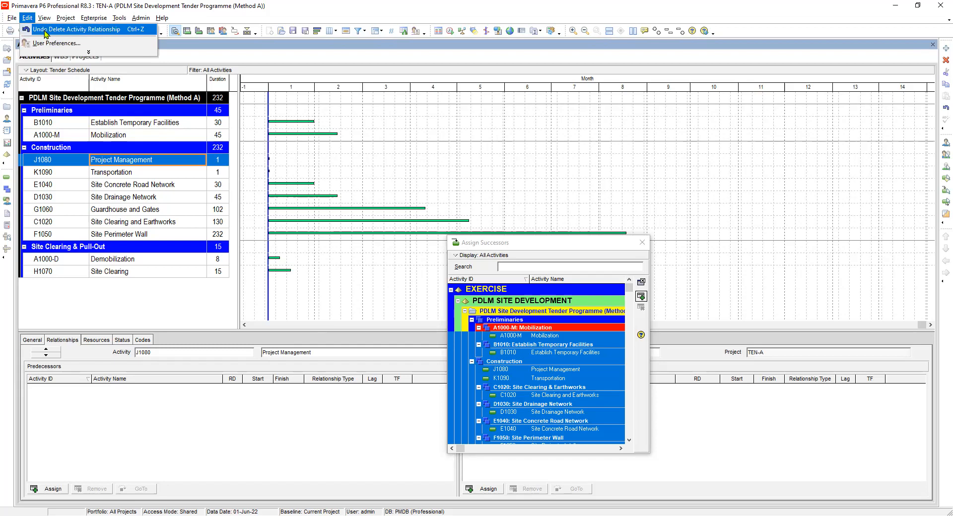
left_click(47, 35)
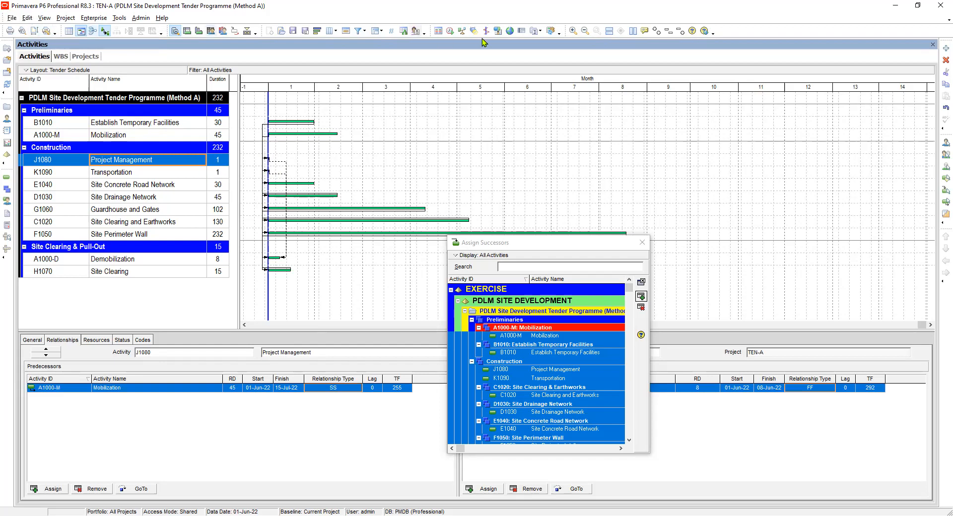
left_click(451, 31)
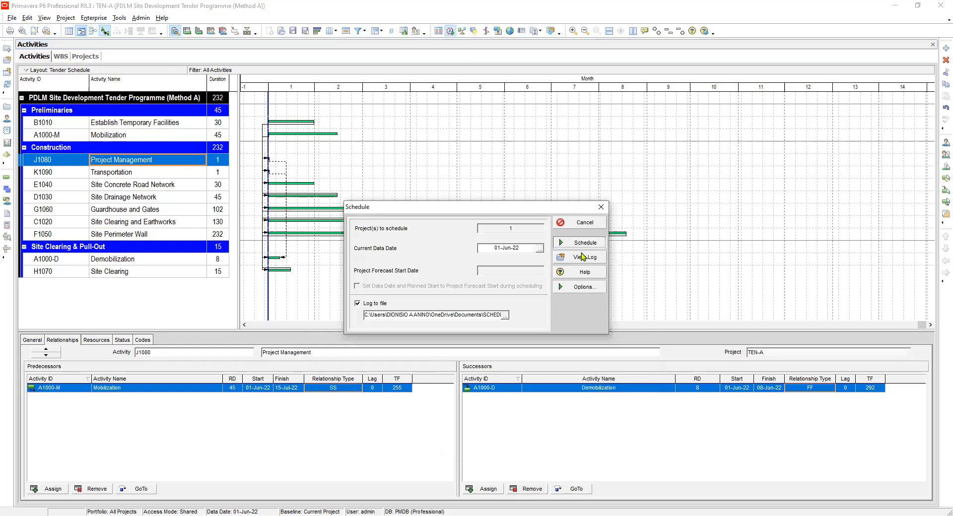
left_click(583, 243)
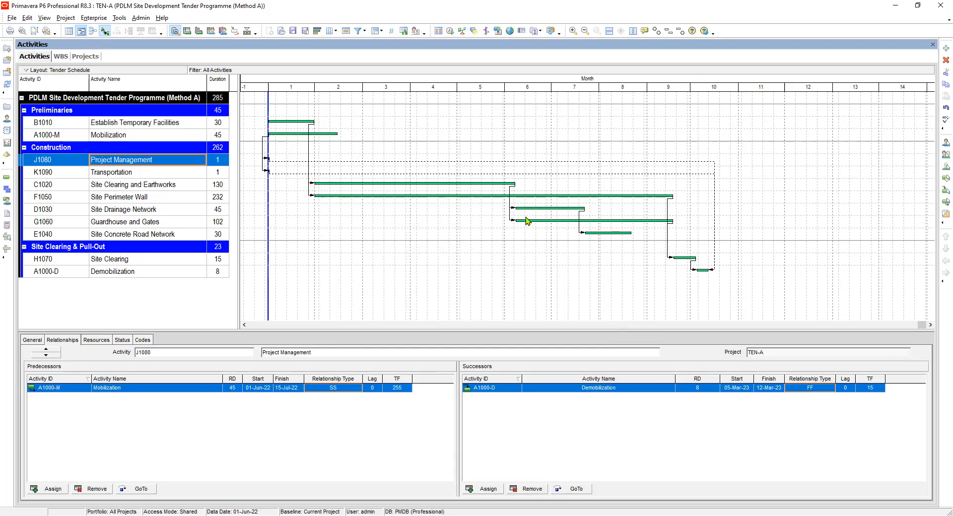
- Undo the deletion of the FF relationship from Mobilization to Establish Temporary Facilities and reschedule the project
left_click(29, 20)
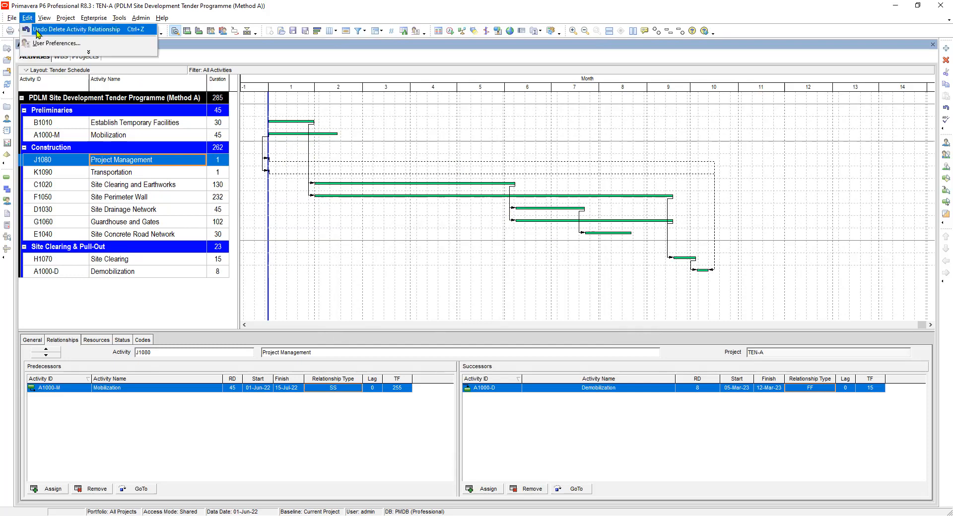
left_click(74, 29)
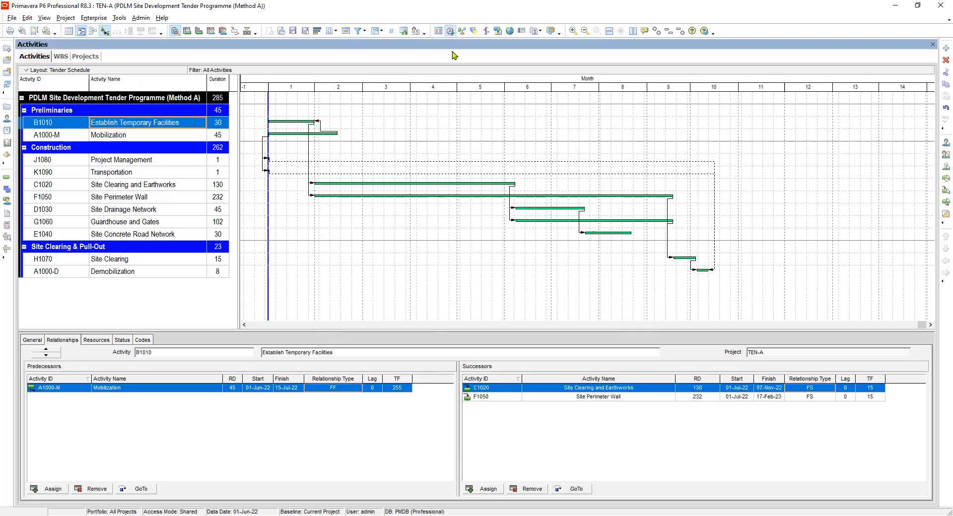
left_click(449, 30)
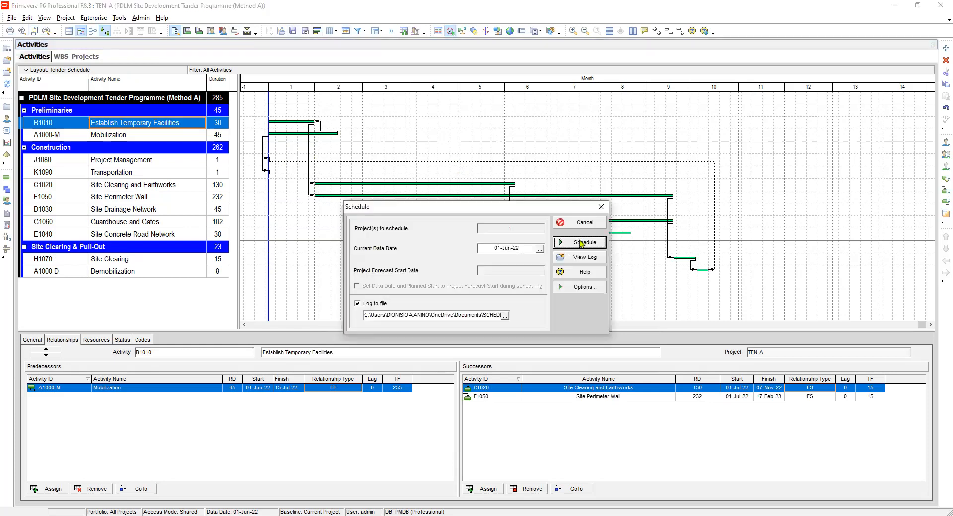
left_click(580, 243)
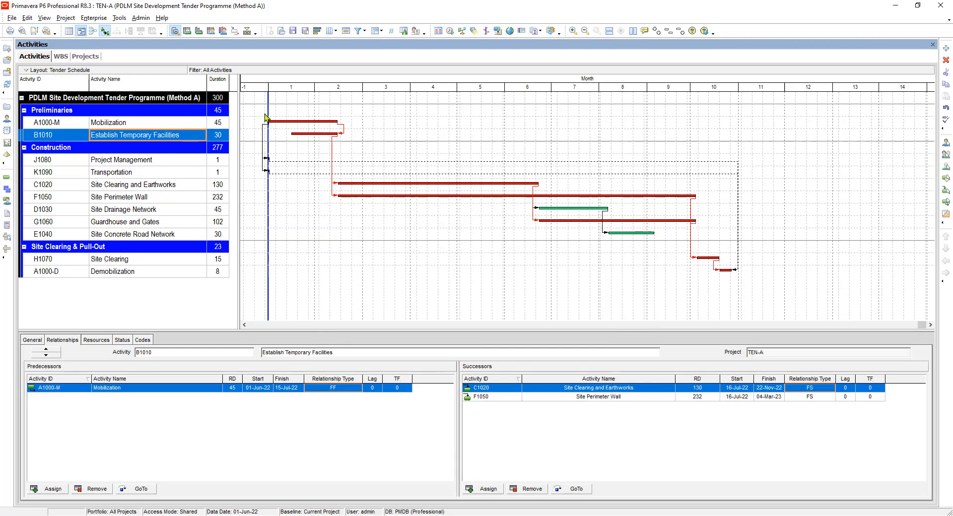
- Undo the deletion of the SS relationship with lag 15 from Mobilization to Establish Temporary Facilities and reschedule the project
left_click(27, 19)
left_click(44, 27)
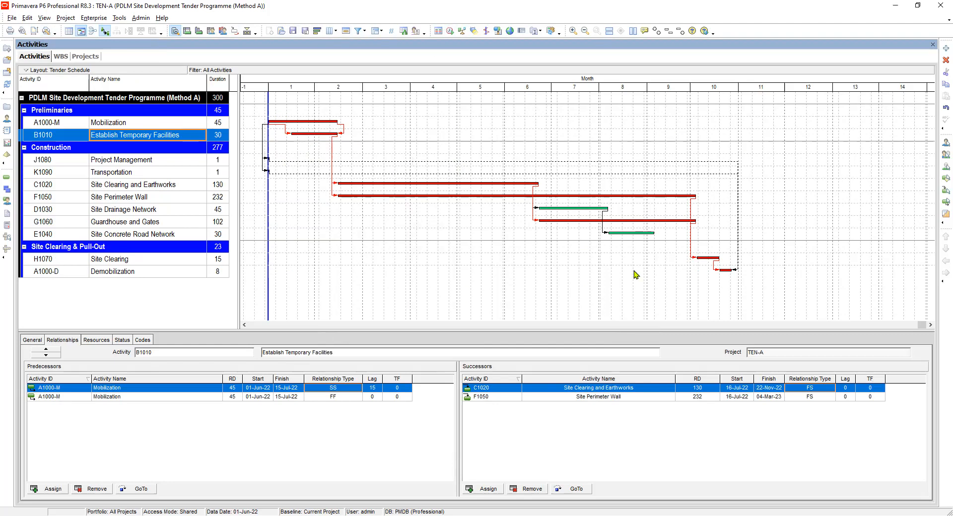
left_click(449, 32)
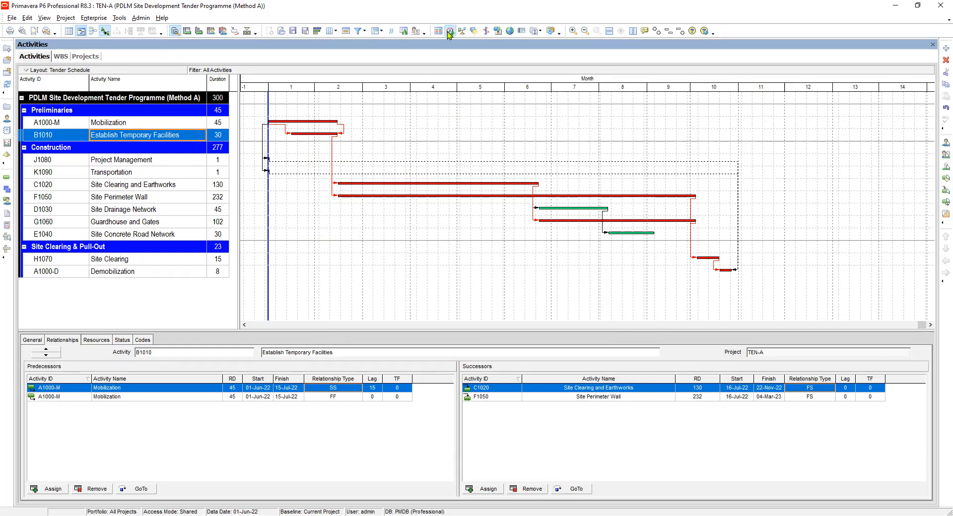
left_click(587, 241)
- Compare the predecessors and successors of the Project Management and Transportation activities
left_click(128, 160)
left_click(128, 174)
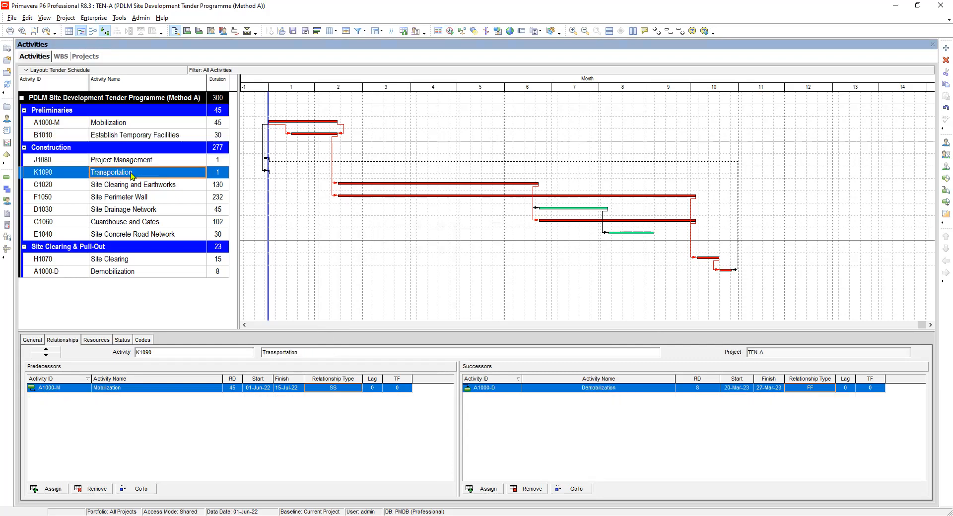
left_click(141, 160)
left_click(129, 173)
left_click(133, 160)
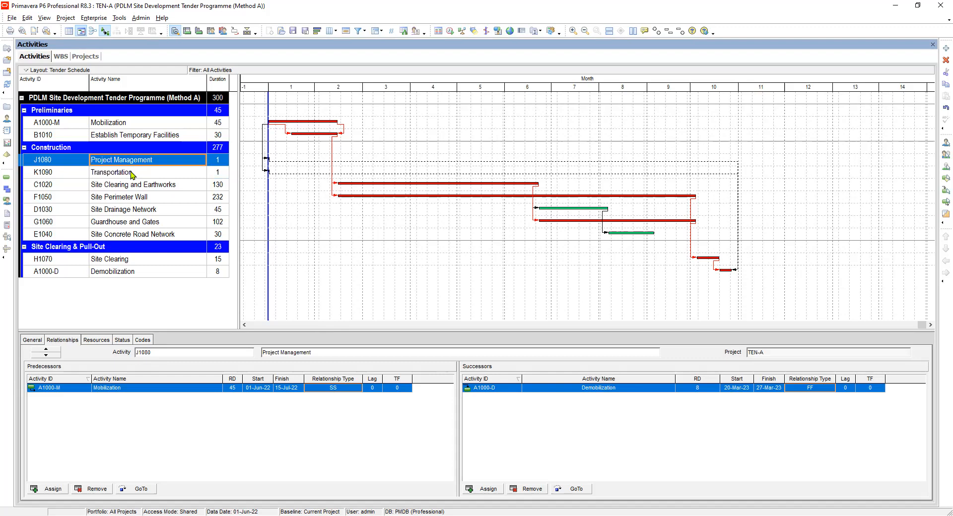
left_click(133, 172)
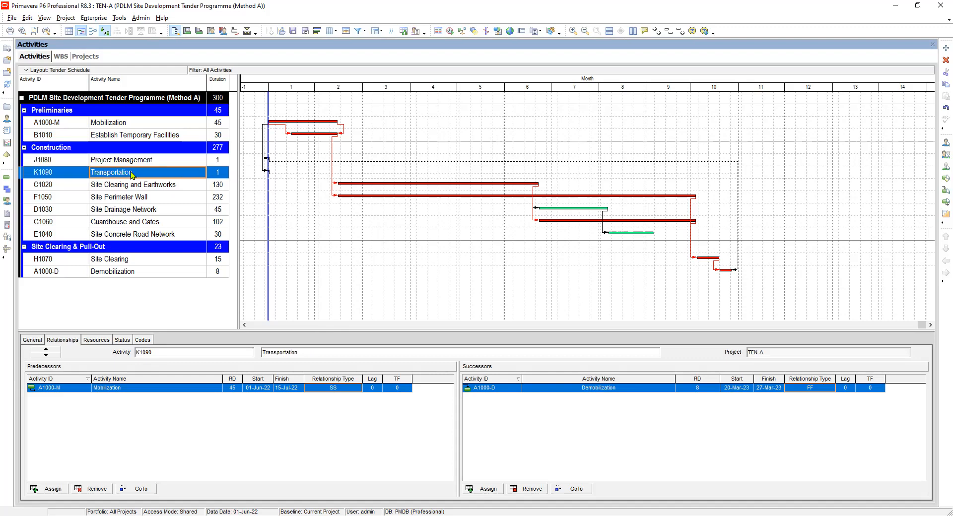
left_click(134, 161)
left_click(137, 174)
left_click(139, 164)
left_click(134, 176)
left_click(132, 159)
left_click(125, 174)
left_click(135, 160)
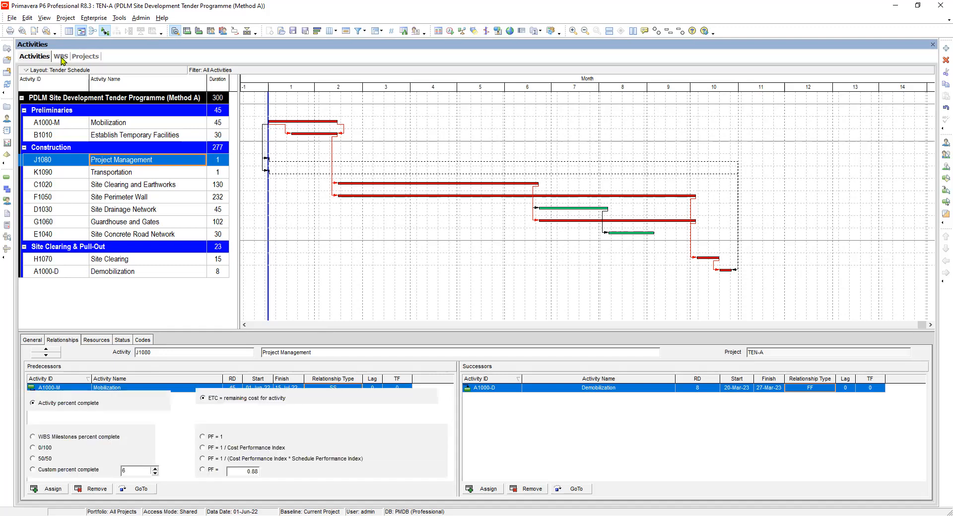
- Switch to the tender programme's WBS view and select the Construction element
left_click(61, 56)
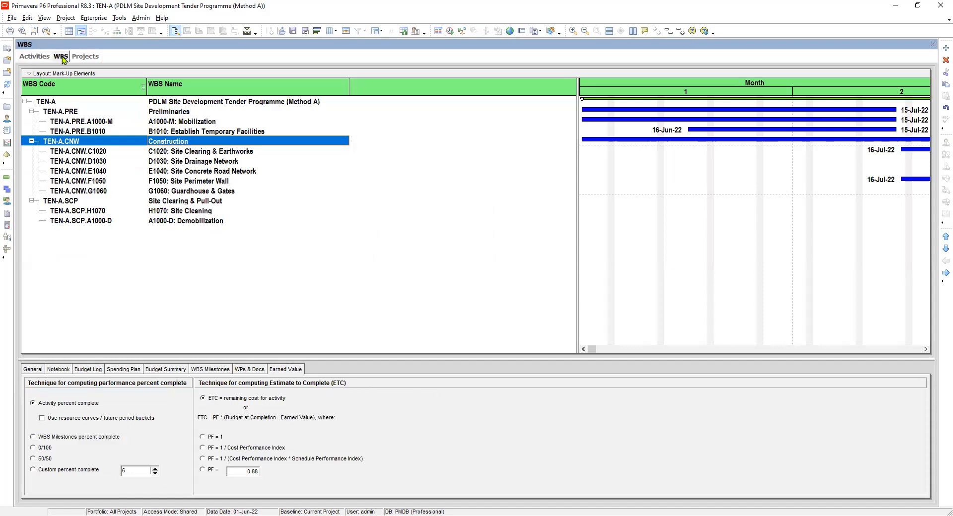
left_click(68, 19)
left_click(73, 52)
left_click(35, 56)
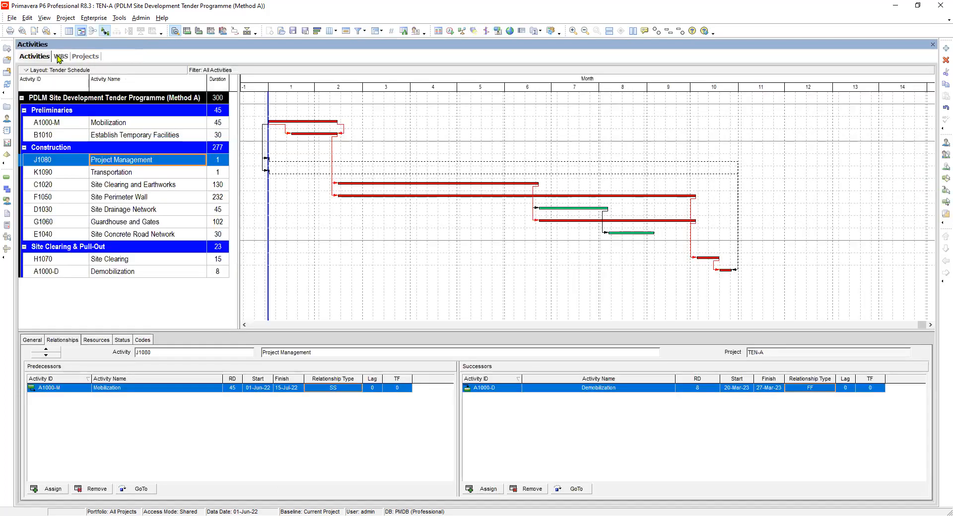
left_click(61, 56)
left_click(86, 57)
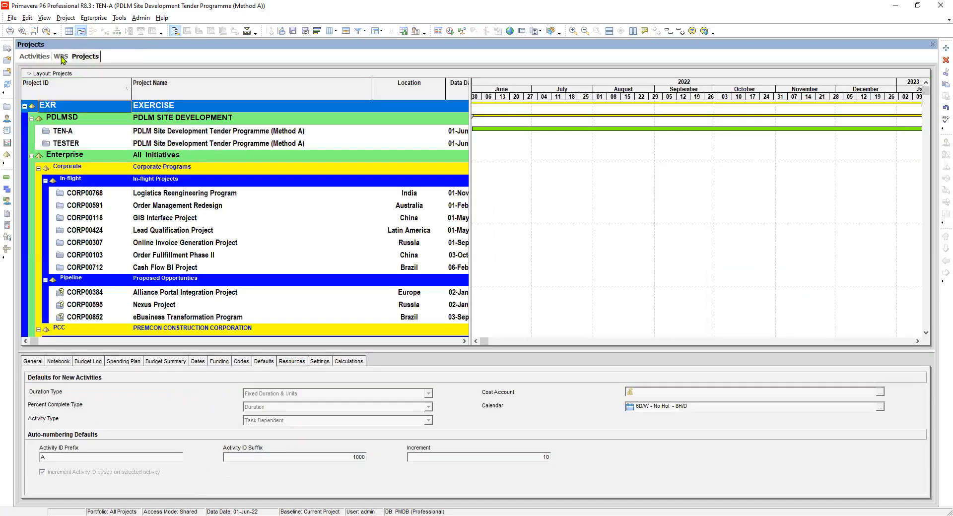
left_click(61, 56)
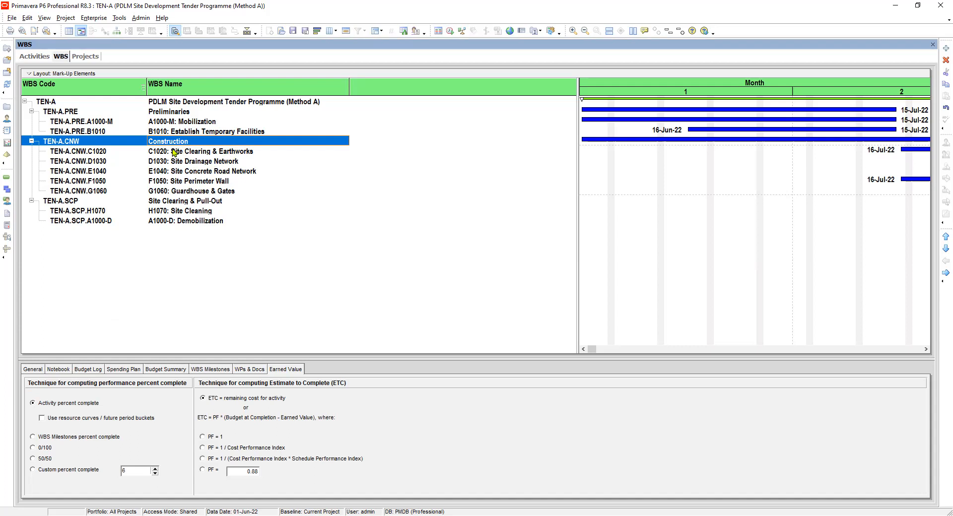
left_click(176, 152)
left_click(183, 140)
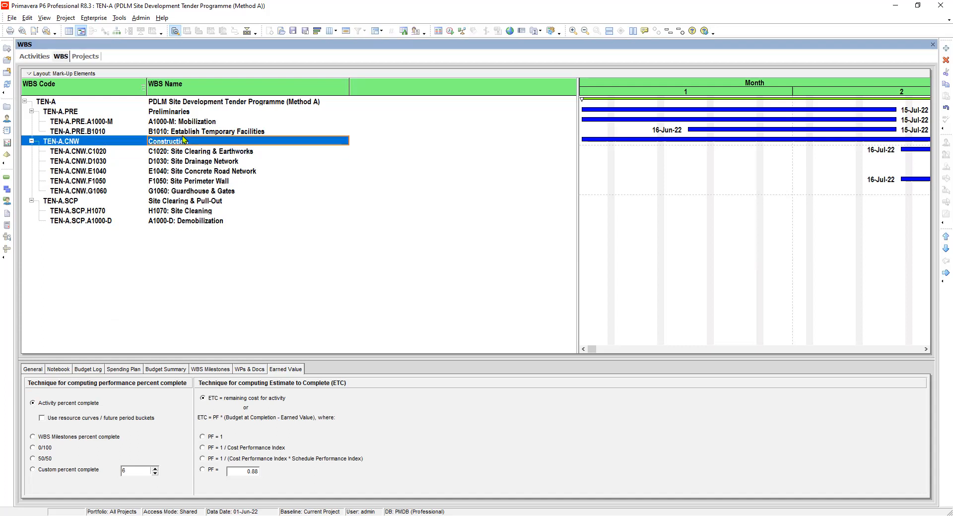
- Add a new WBS element directly under TEN-A and move it below Site Clearing & Pull-Out
left_click(189, 102)
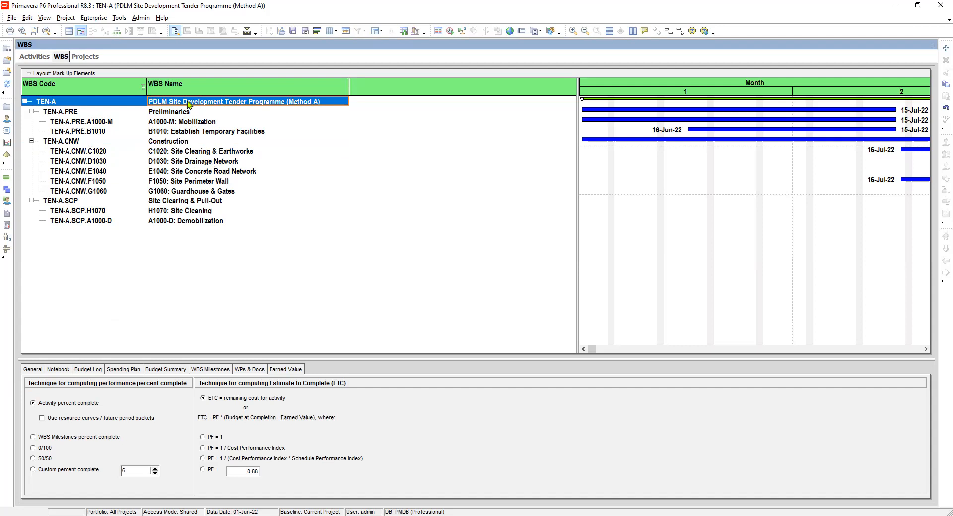
right_click(326, 134)
left_click(346, 202)
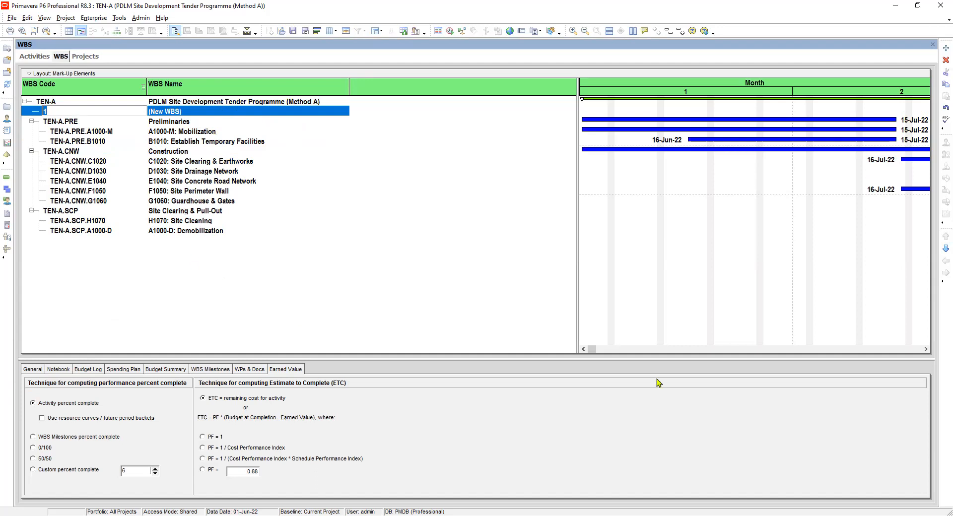
left_click(945, 248)
left_click(945, 249)
left_click(945, 248)
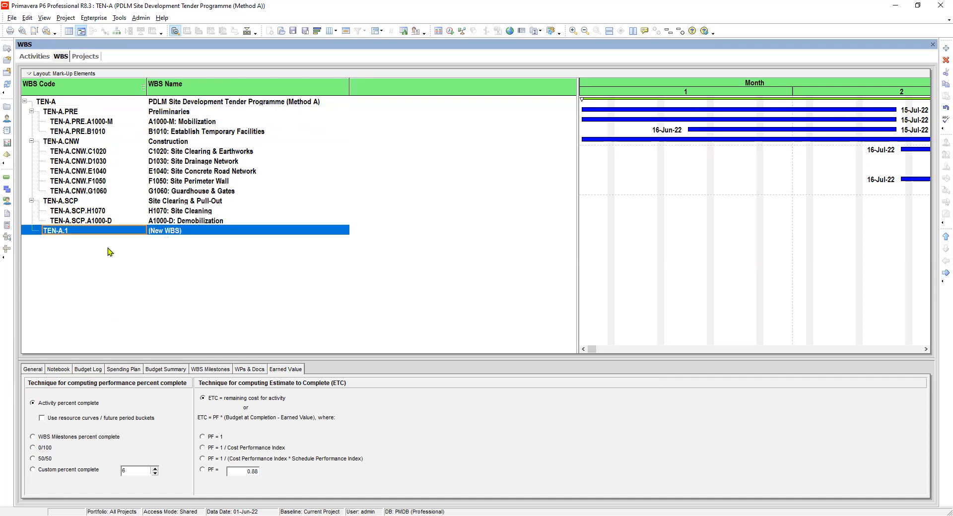
- Set the new WBS element's code to PMT and its name to Project Management
left_click(74, 232)
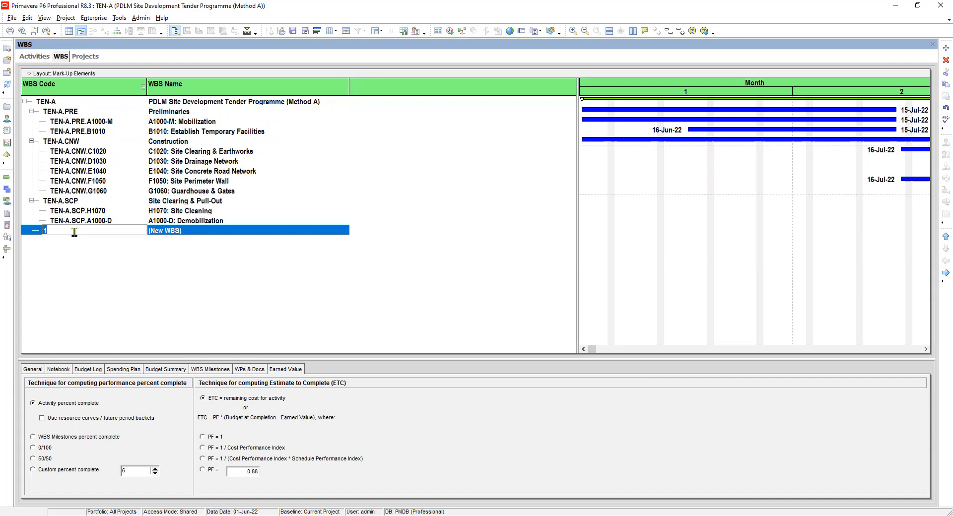
type("PMT")
key("Return")
left_click(185, 230)
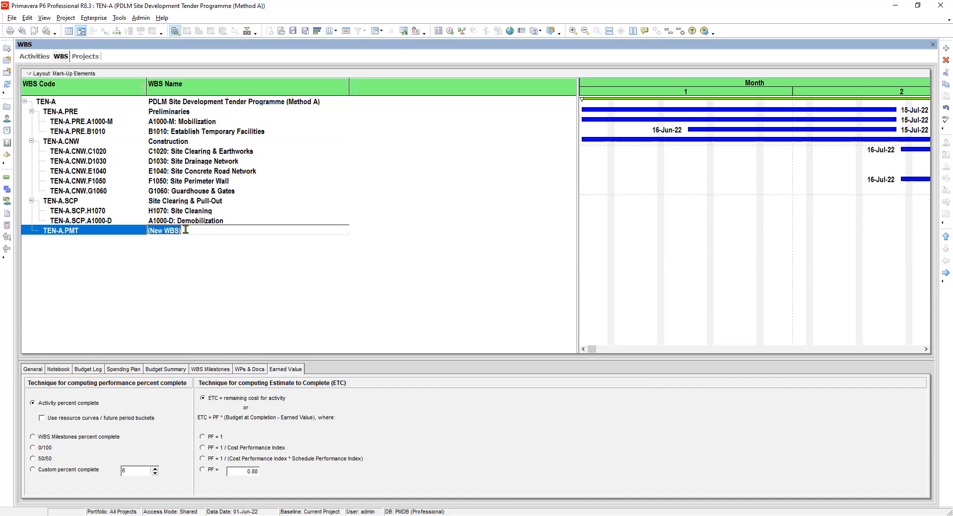
type("pROJECT")
key("BackSpace")
key("BackSpace")
key("BackSpace")
key("BackSpace")
key("BackSpace")
key("BackSpace")
key("BackSpace")
type("Project Management")
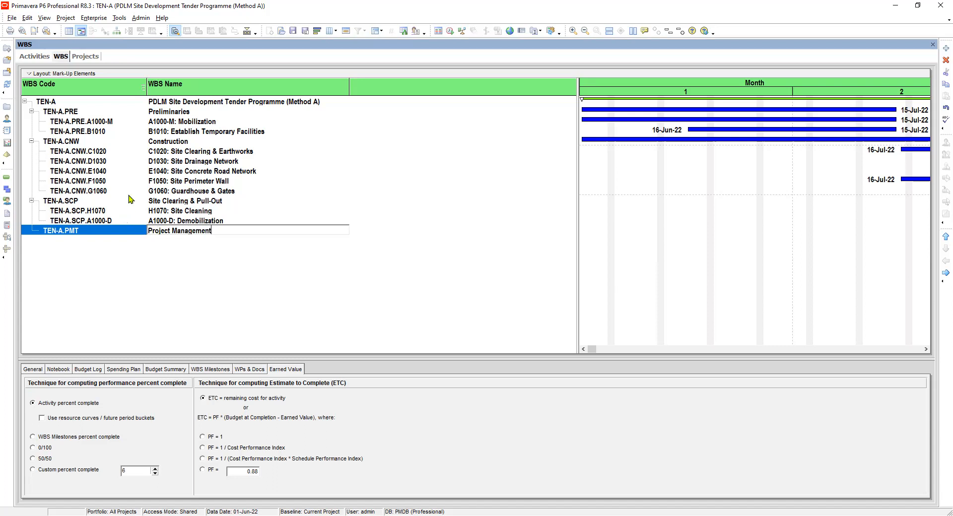
left_click(191, 102)
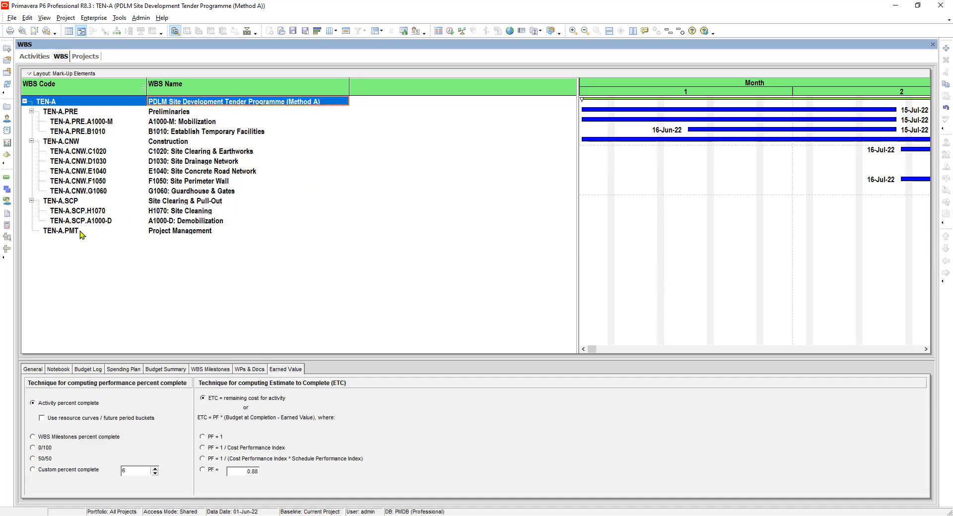
- Add a second WBS element directly under TEN-A and move it below Project Management
left_click(81, 232)
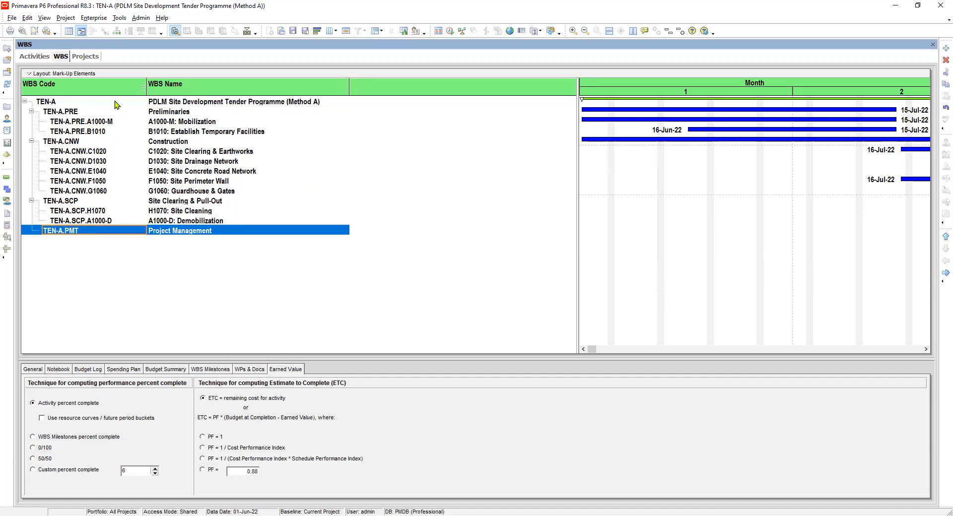
left_click(117, 103)
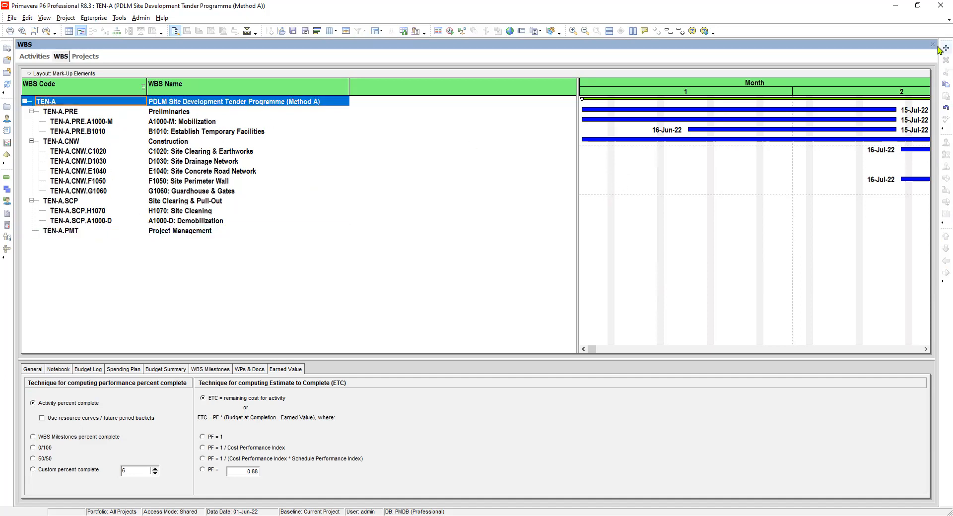
left_click(945, 48)
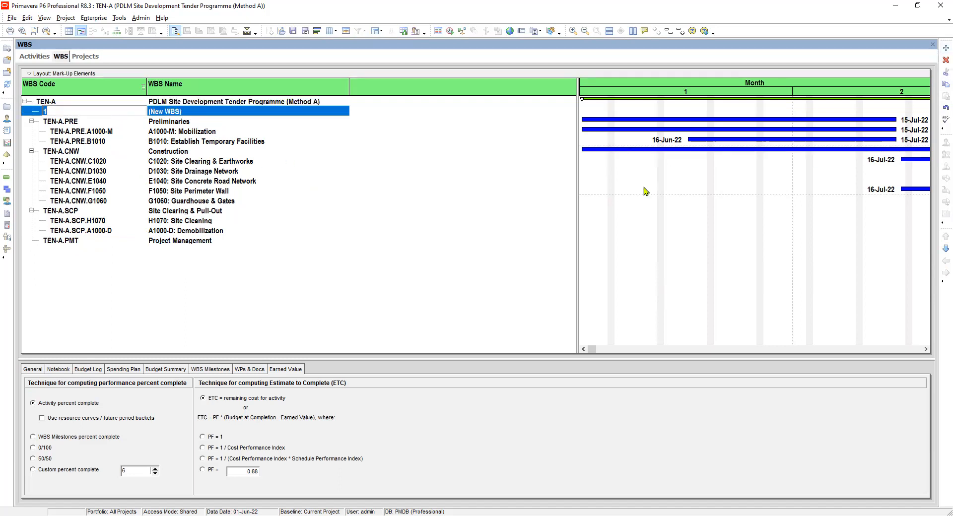
key("ctrl+Down")
key("ctrl+Down")
key("ctrl+Down")
key("ctrl+Down")
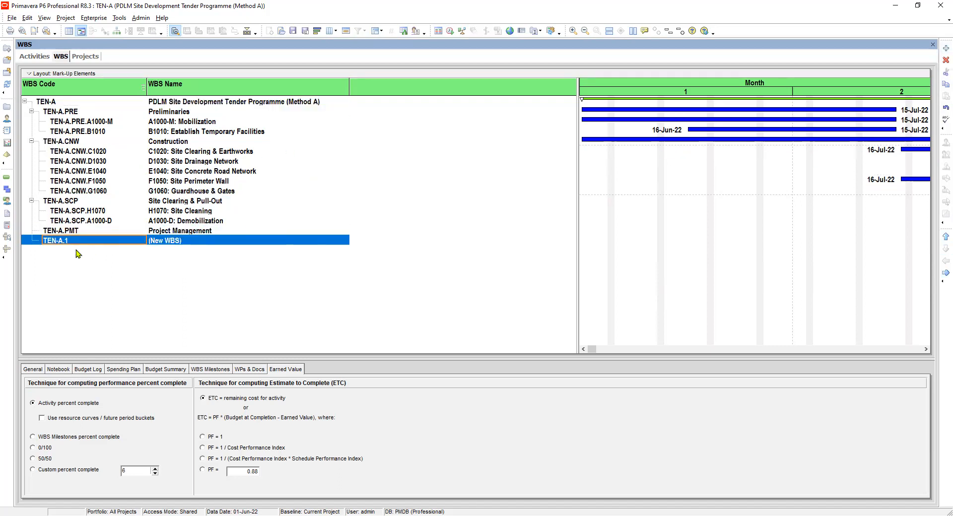
- Set the last WBS element's code to TRN and its name to Transportation
left_click(79, 241)
key("BackSpace")
type("TRN")
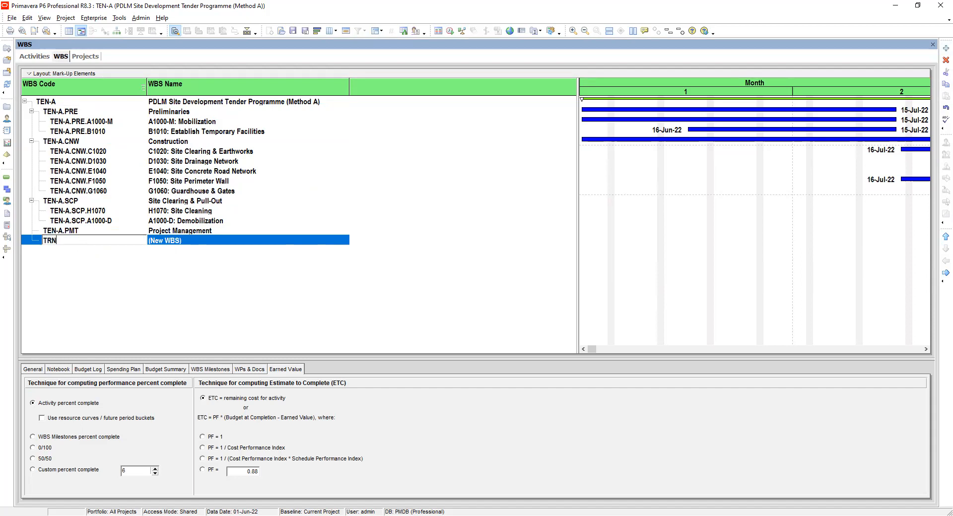
left_click(193, 242)
left_click(193, 242)
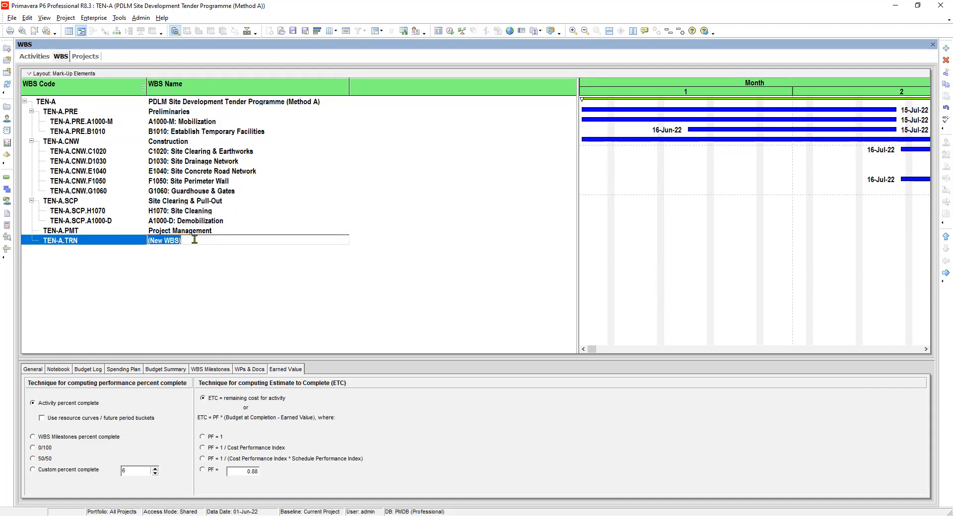
type("Transportation")
left_click(178, 213)
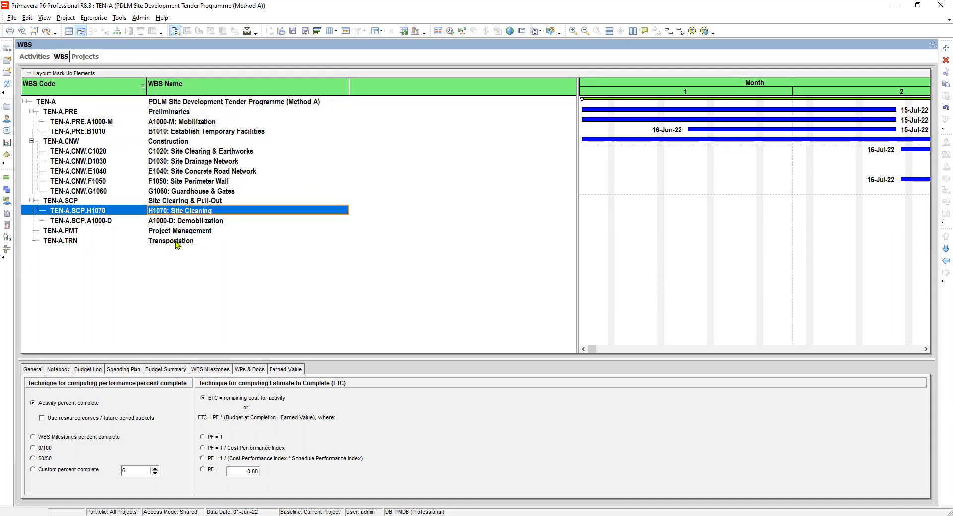
left_click(183, 241)
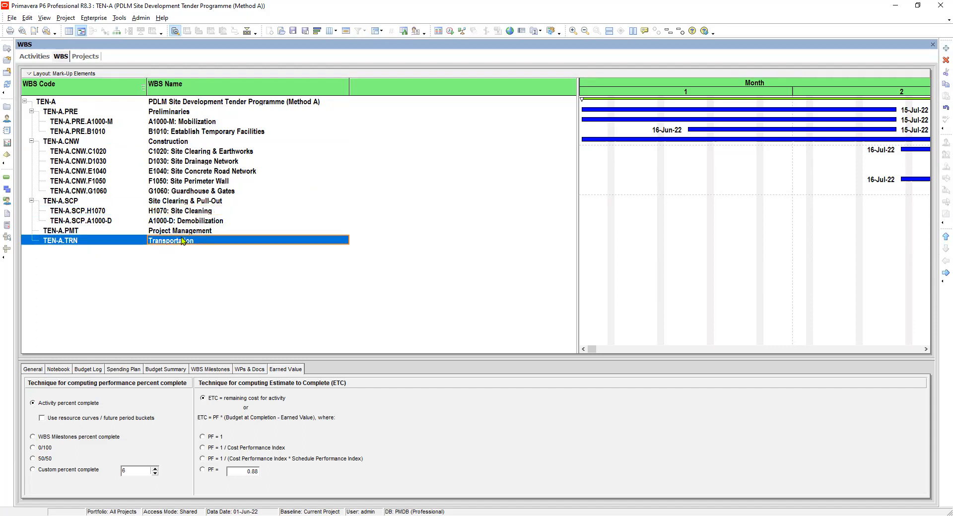
key("Up")
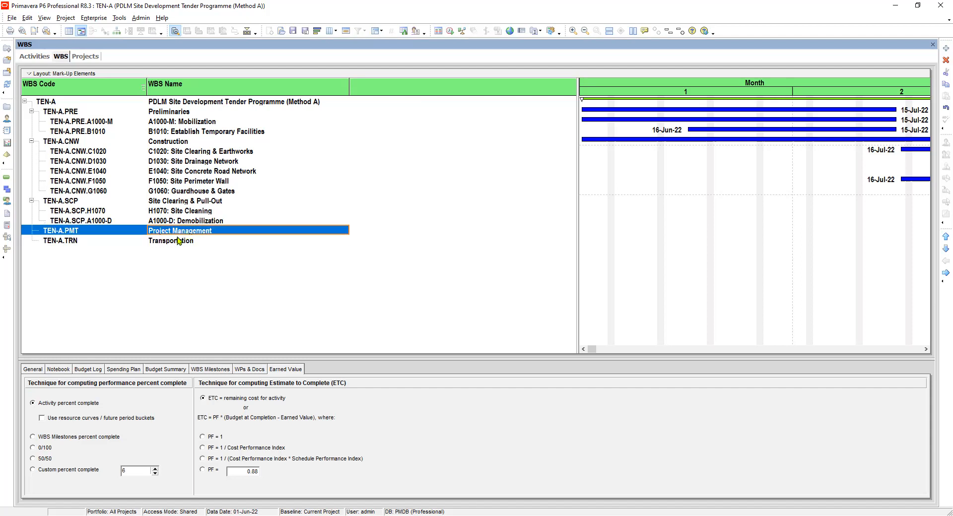
key("Down")
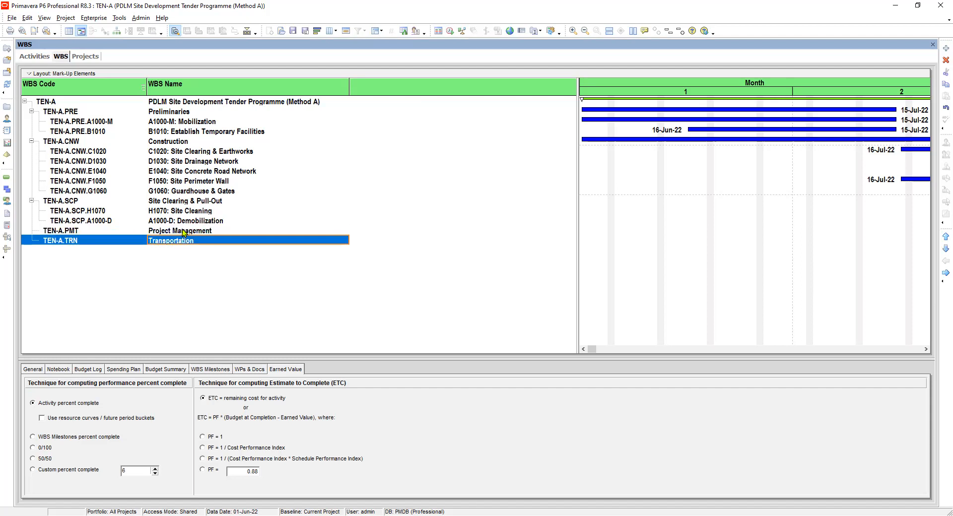
left_click(182, 231)
key("Down")
key("Up")
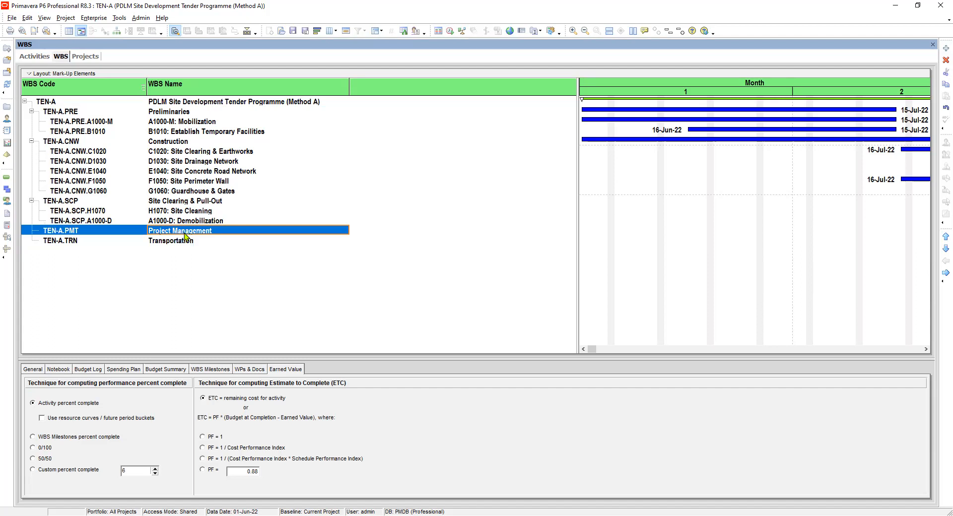
key("Down")
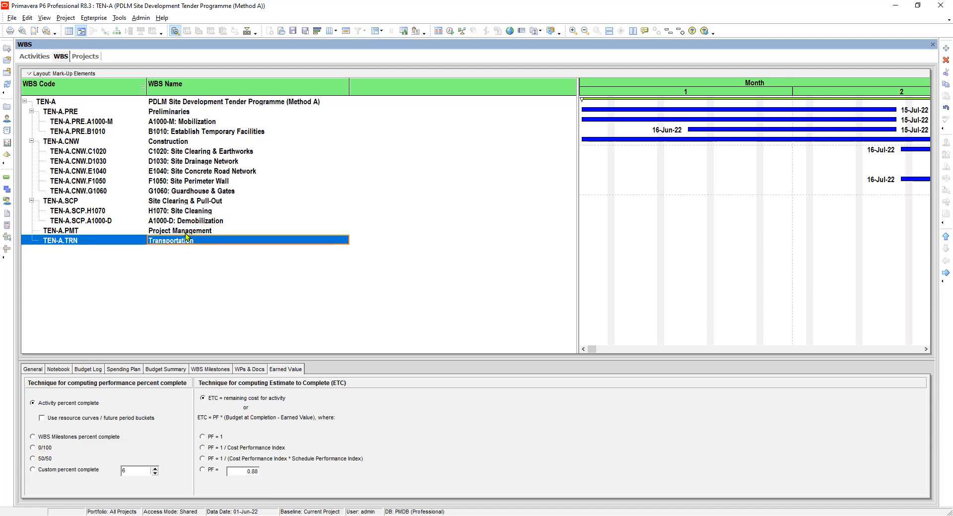
key("Up")
key("Down")
key("Up")
key("Down")
key("Up")
key("Down")
key("Up")
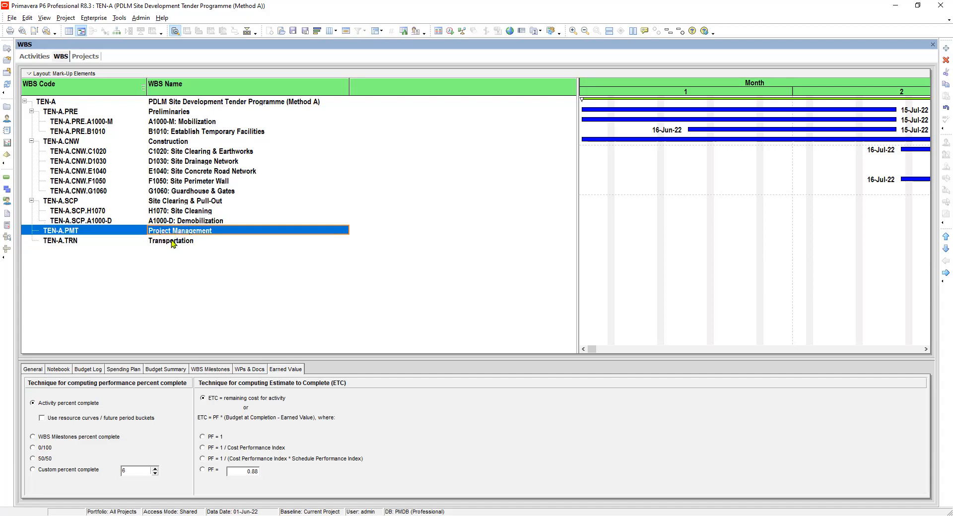
left_click(172, 242)
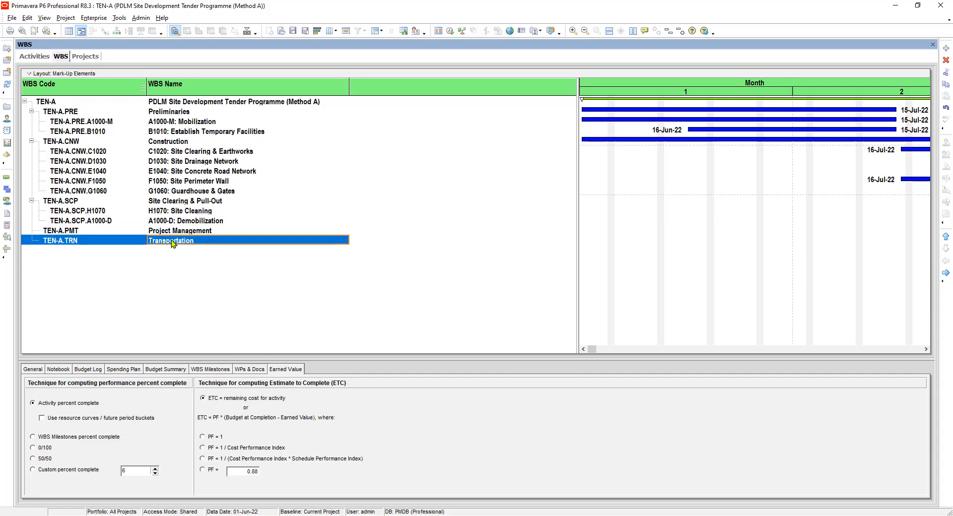
- Return from the WBS view to the project's Activities view
left_click(35, 57)
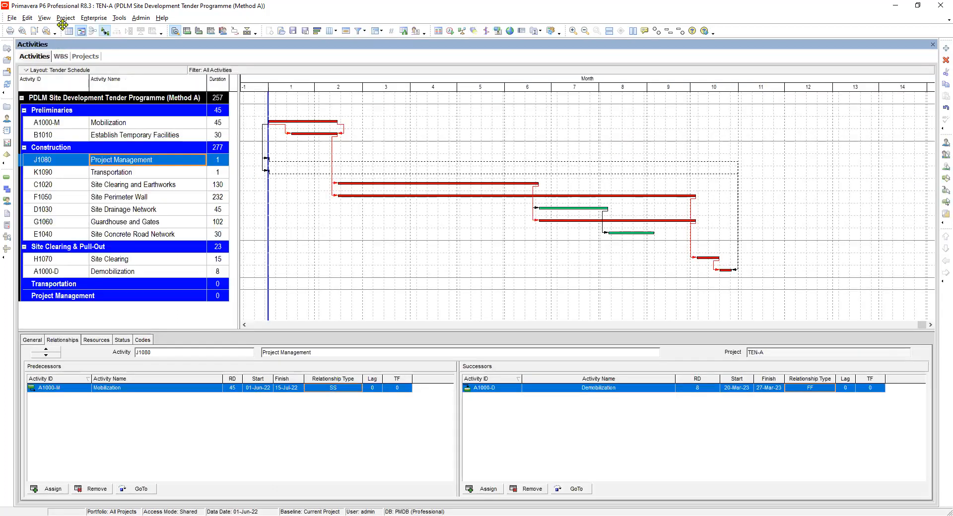
left_click(44, 17)
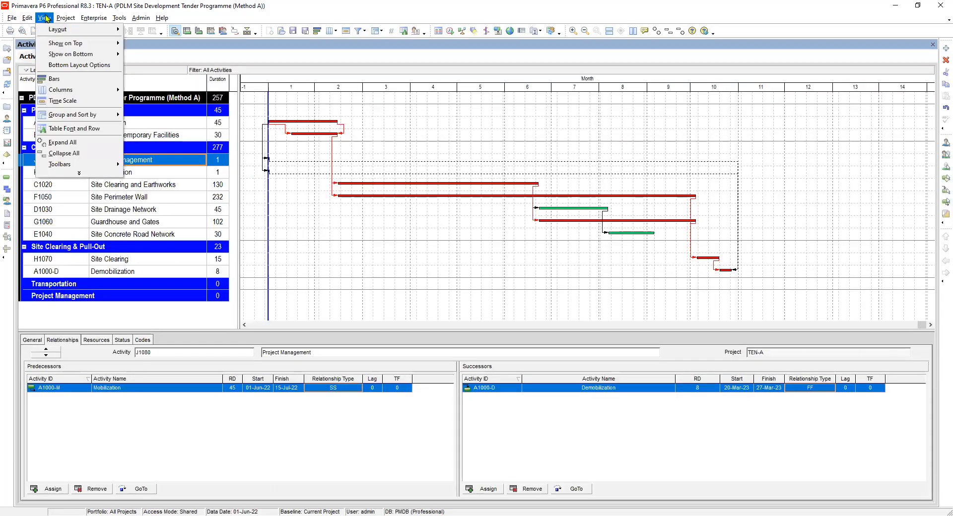
left_click(63, 19)
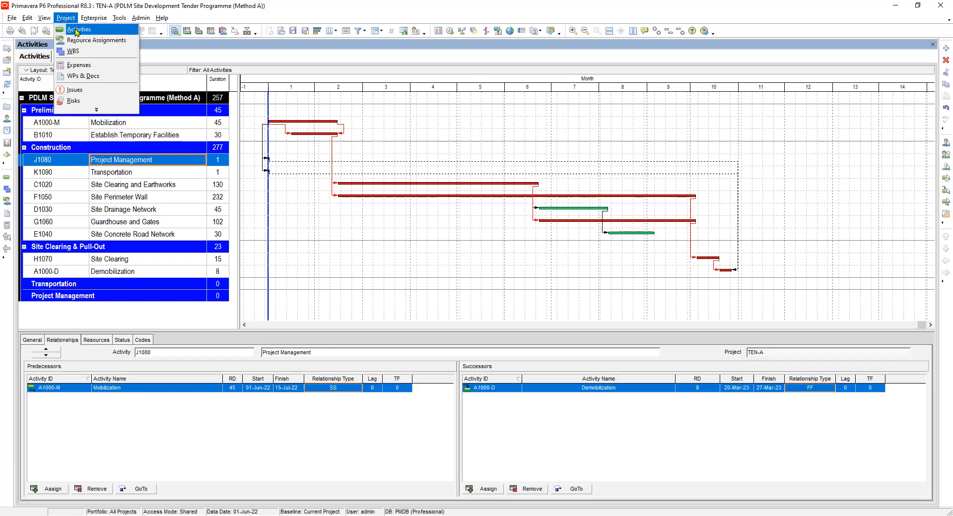
left_click(77, 30)
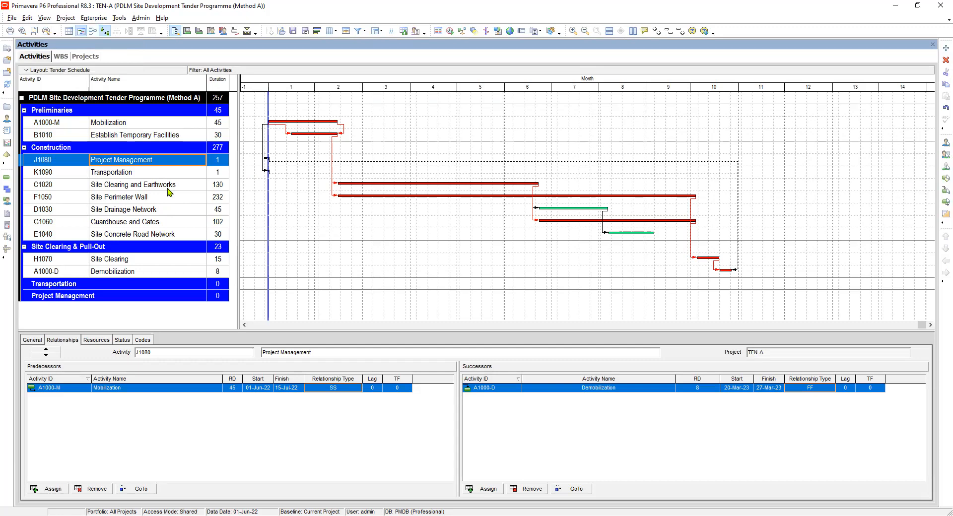
left_click(143, 173)
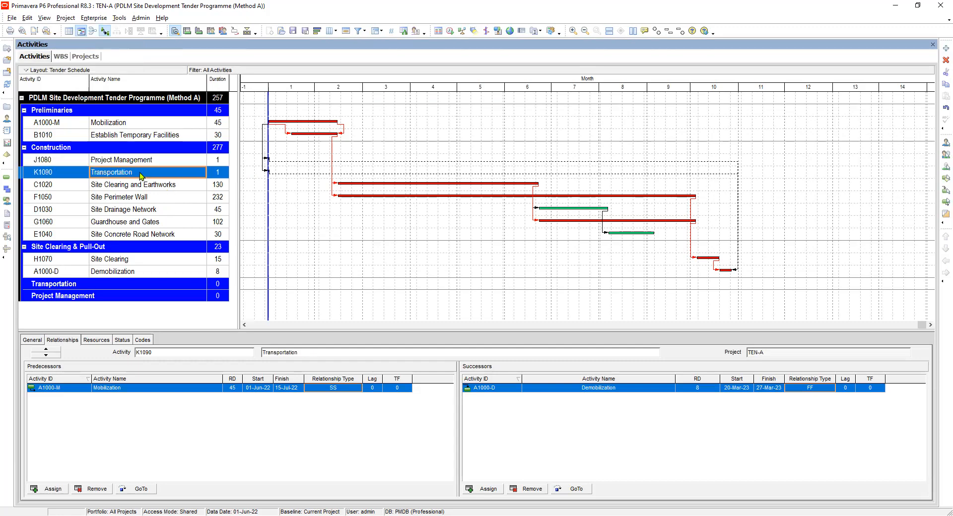
left_click(143, 163)
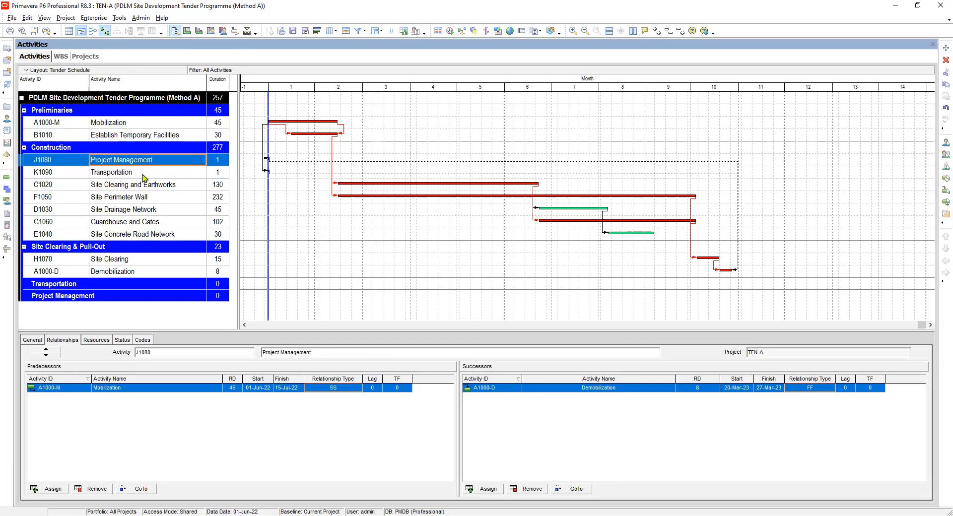
left_click(143, 175)
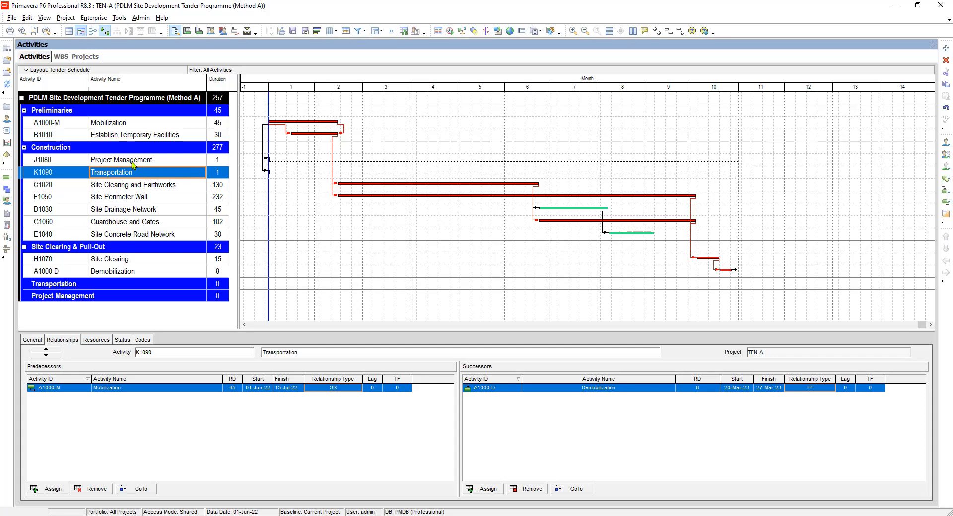
left_click(132, 162)
left_click(128, 174)
- Widen the activity table area beside the Gantt chart and open its column customization
left_click_drag(237, 143, 305, 159)
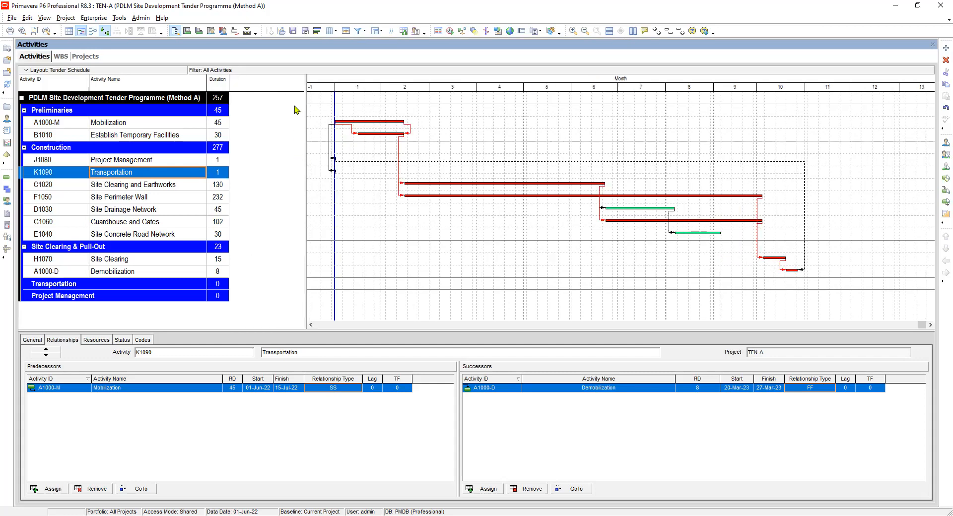
left_click(332, 32)
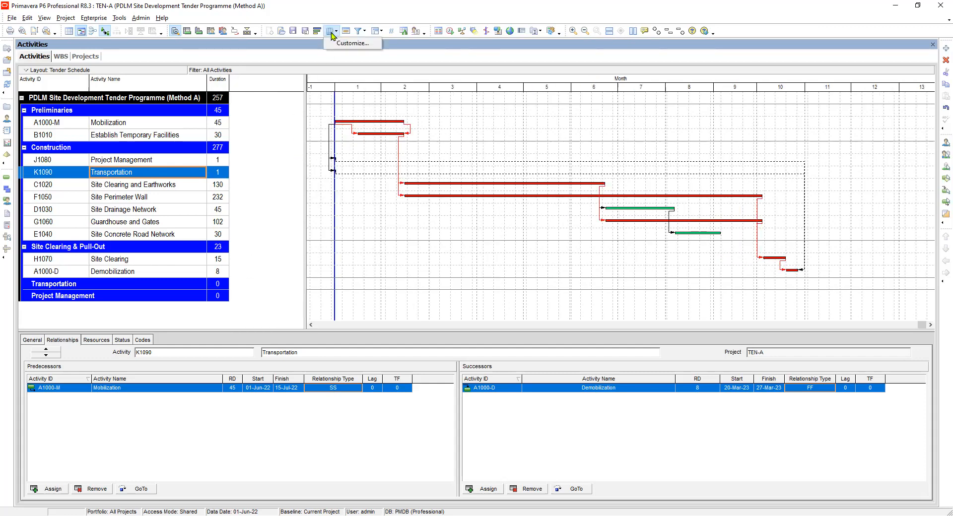
left_click(45, 19)
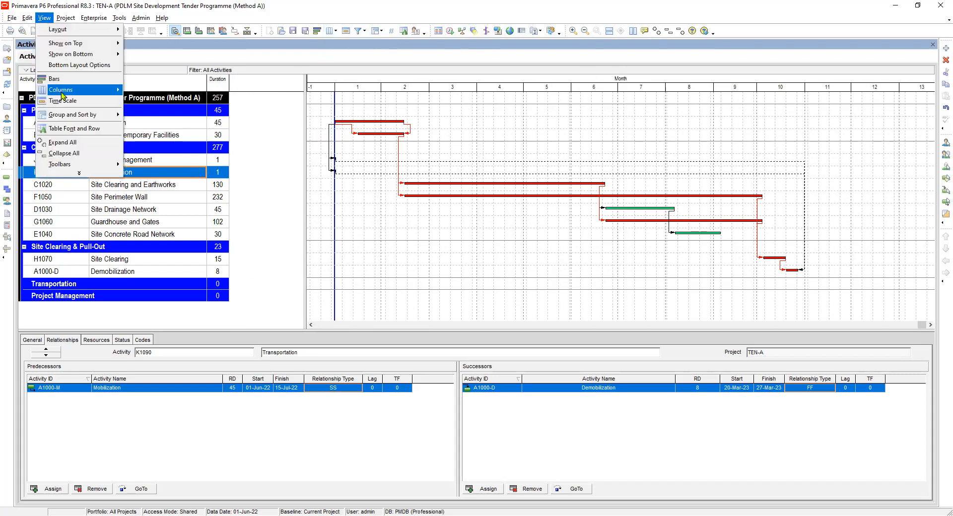
mouse_move(66, 95)
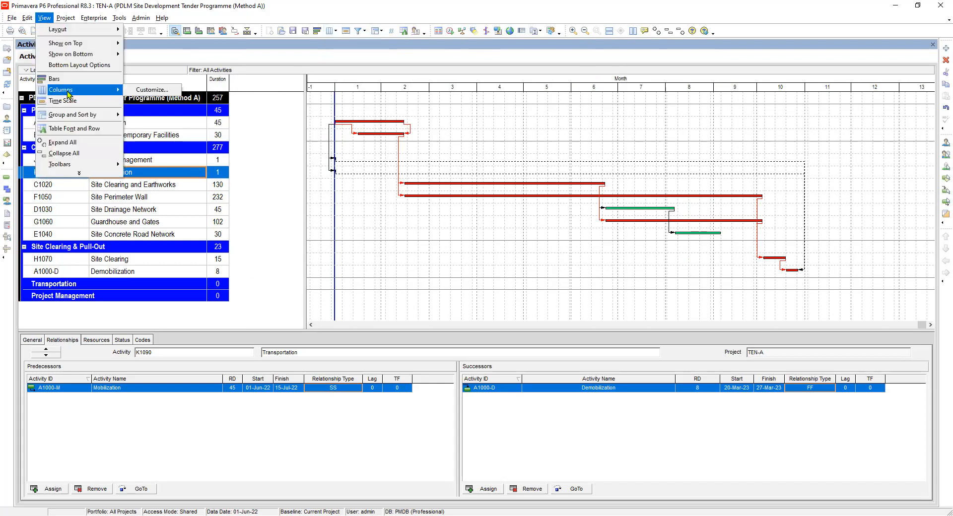
left_click(331, 32)
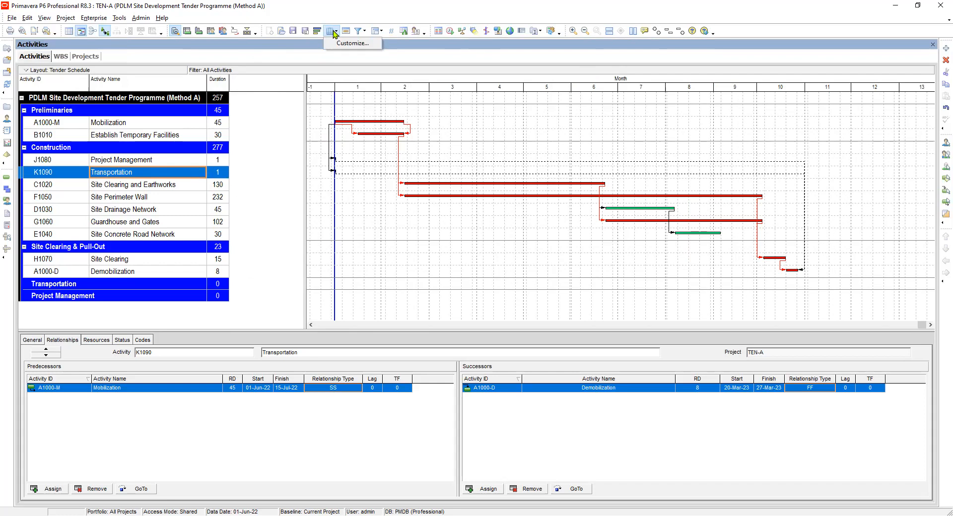
left_click(331, 31)
left_click(330, 33)
left_click(342, 45)
- Search the available column options for "Wbs" and add the WBS field to the selected columns
left_click(476, 172)
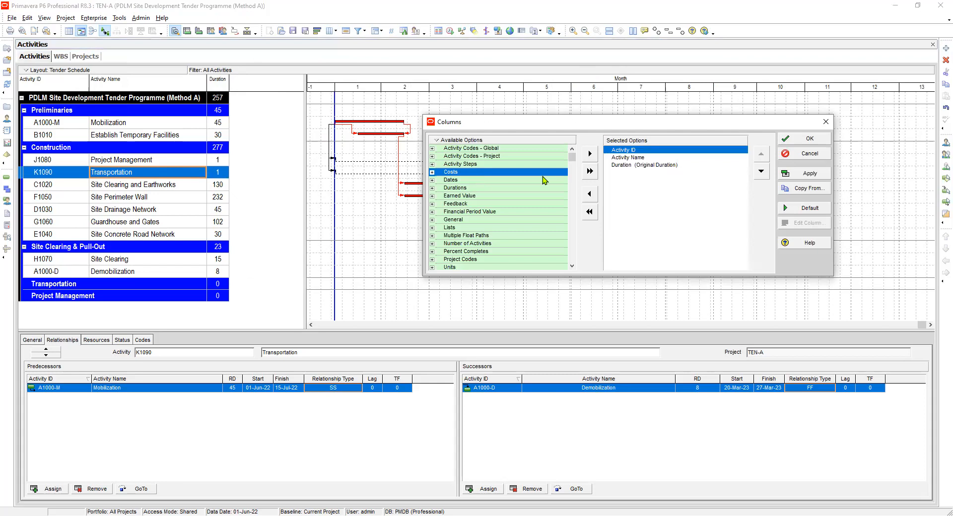
key("ctrl+f")
type("Wbs")
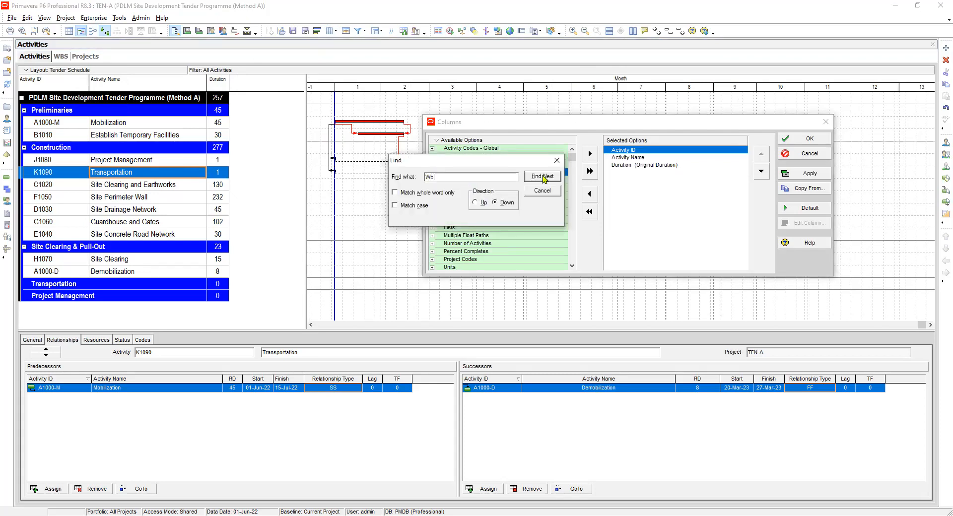
left_click(543, 176)
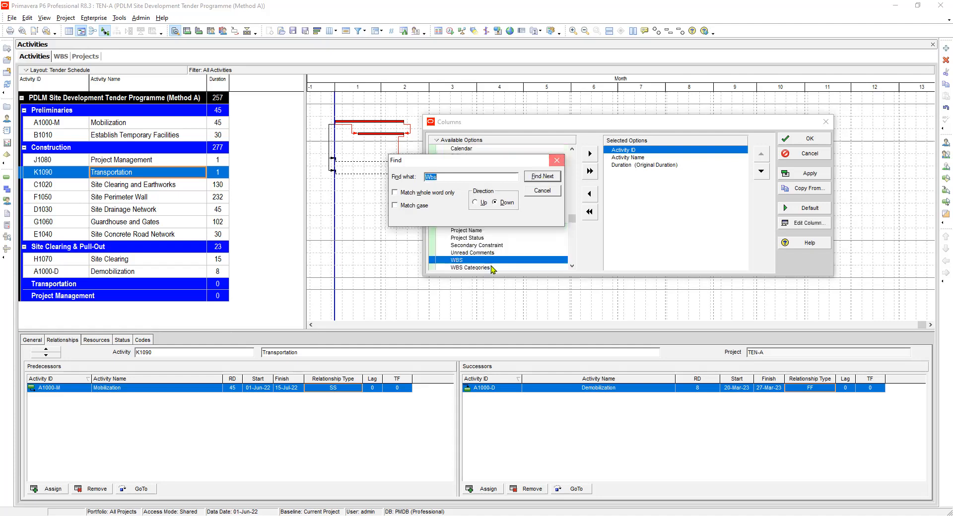
left_click(590, 154)
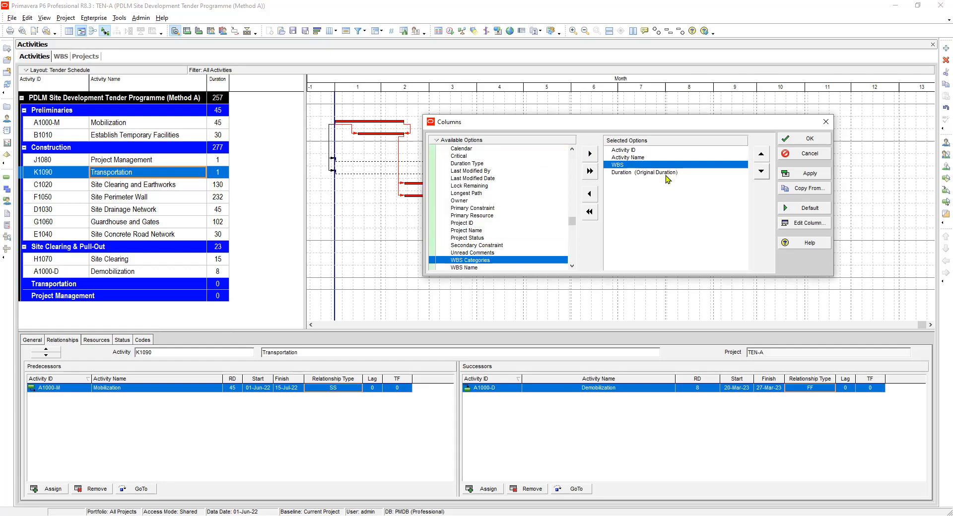
- Place the WBS column after Duration, center its alignment, and apply the column changes to the activity table
left_click_drag(666, 165, 640, 176)
left_click(804, 223)
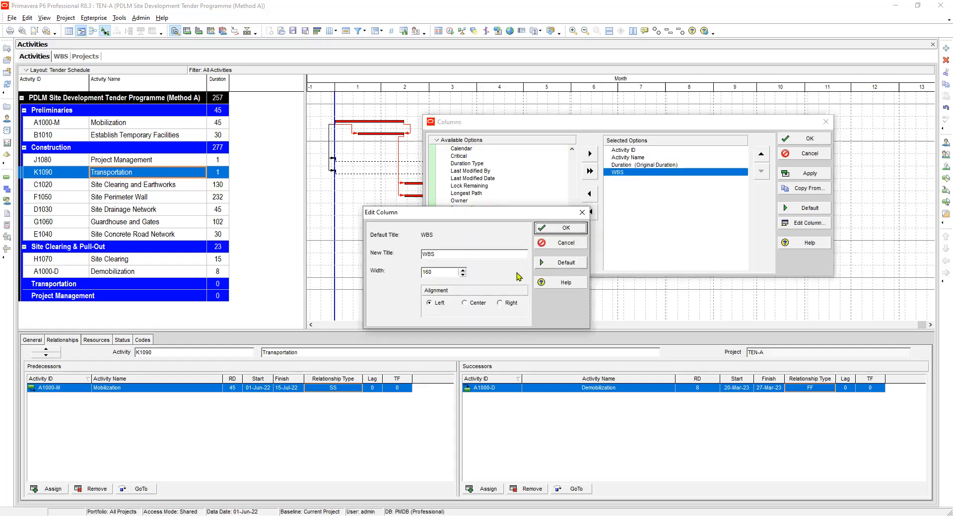
left_click(560, 228)
left_click(809, 154)
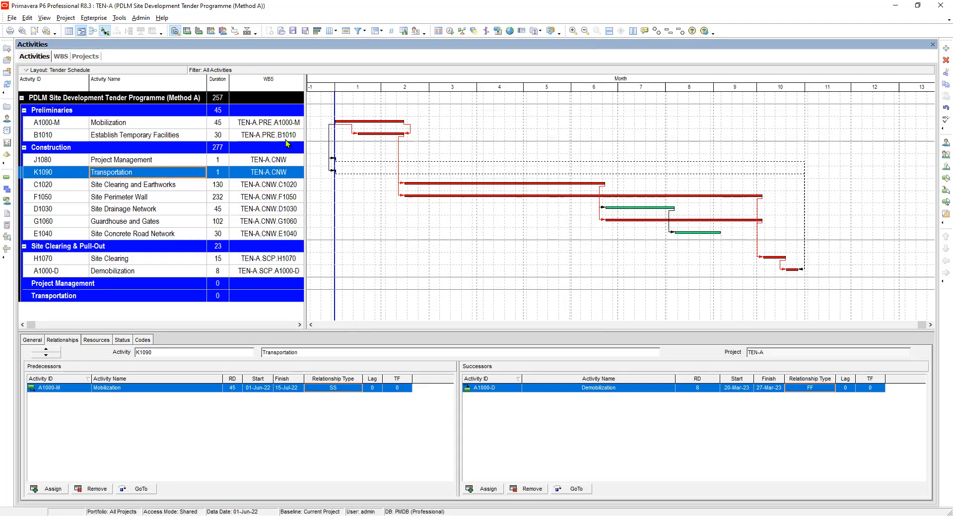
- Compare the WBS assignments of Mobilization and Establish Temporary Facilities with those of the Project Management and Transportation activities
left_click(273, 124)
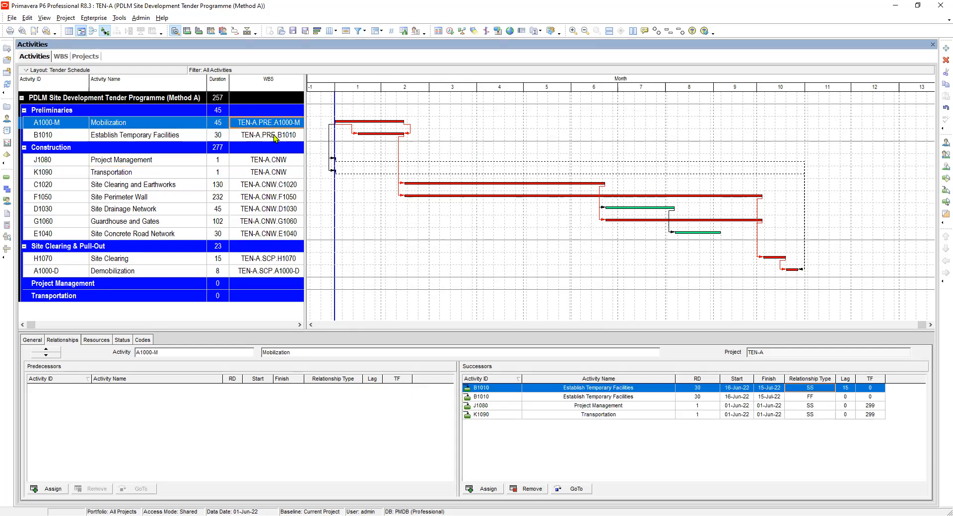
left_click(273, 135)
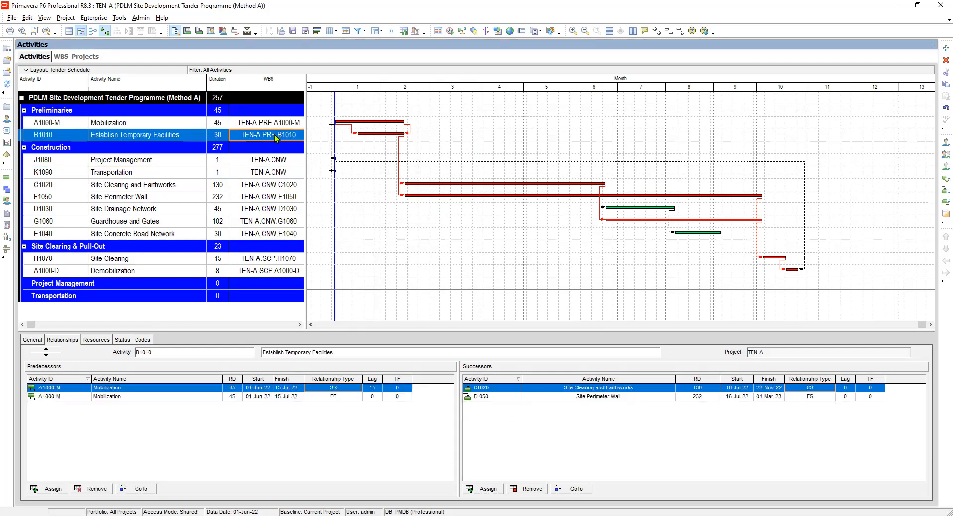
left_click(280, 124)
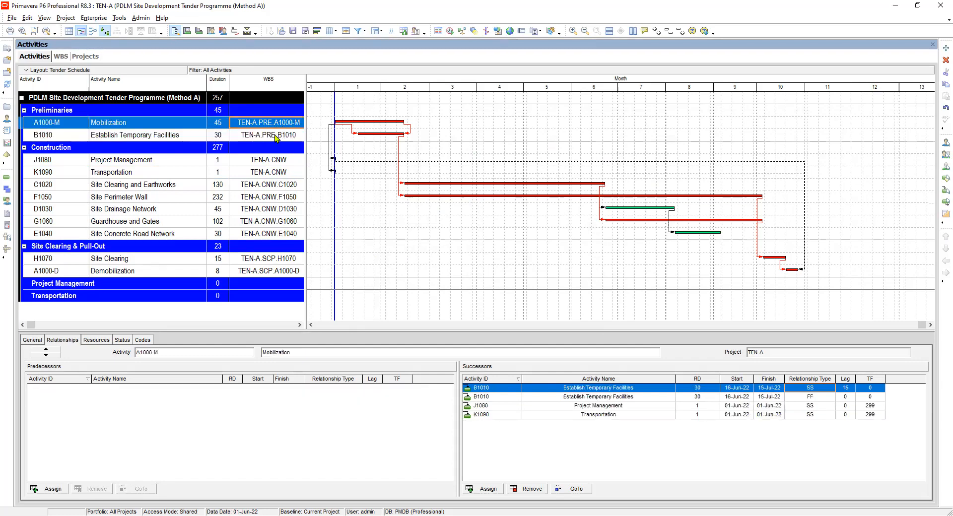
left_click(277, 136)
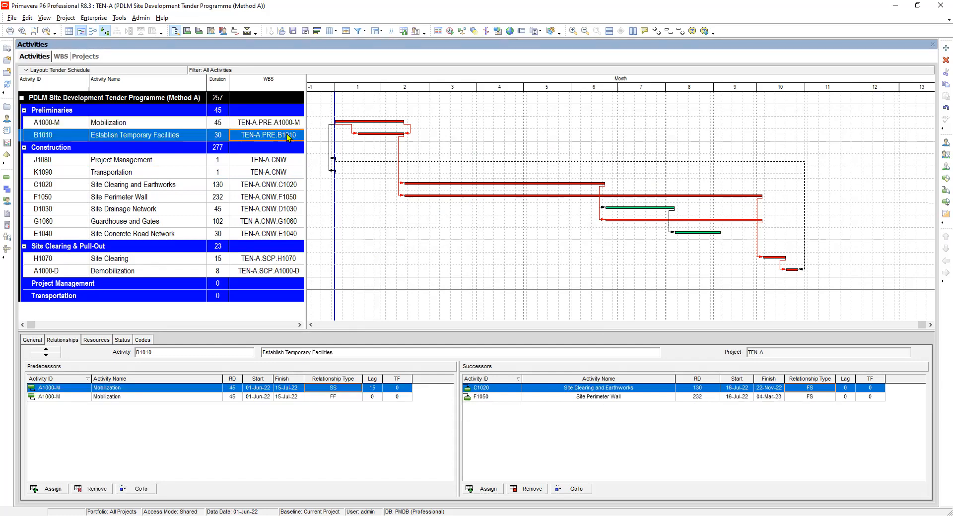
left_click(165, 160)
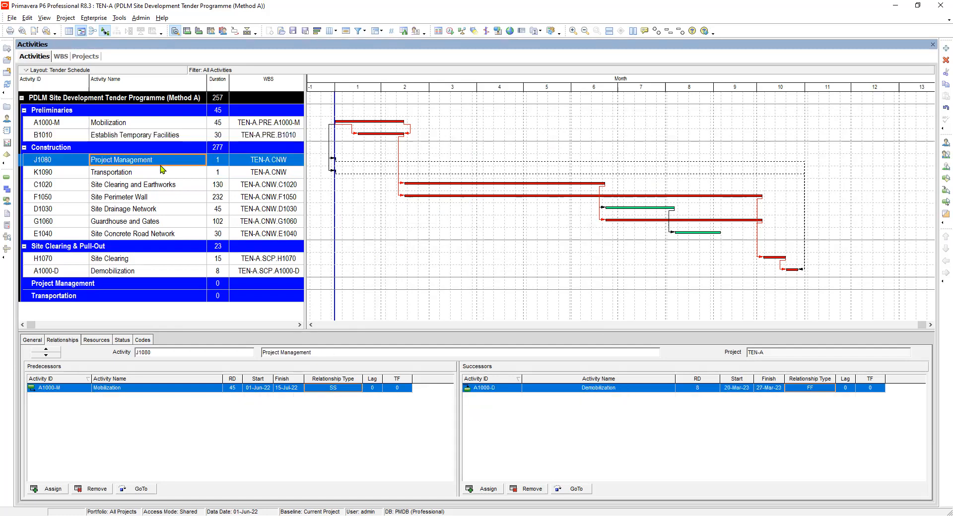
left_click(151, 173)
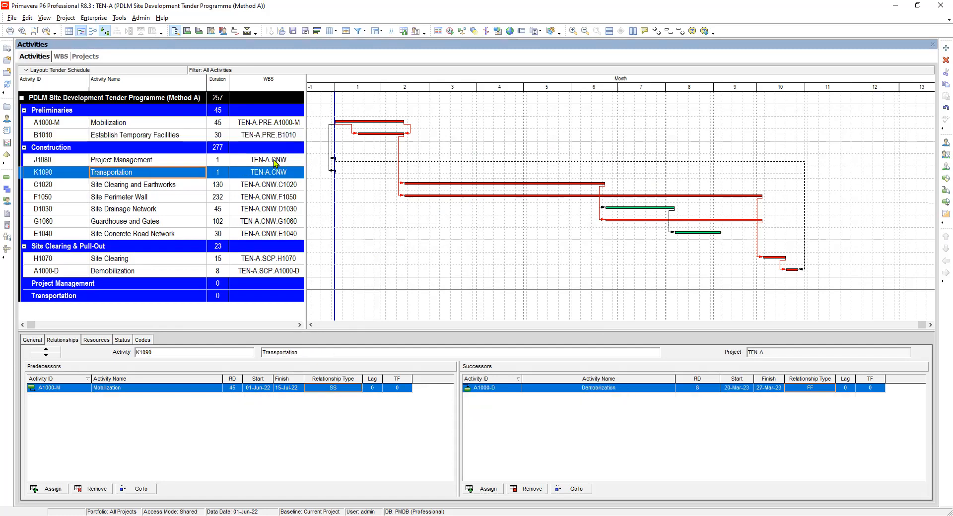
left_click(273, 159)
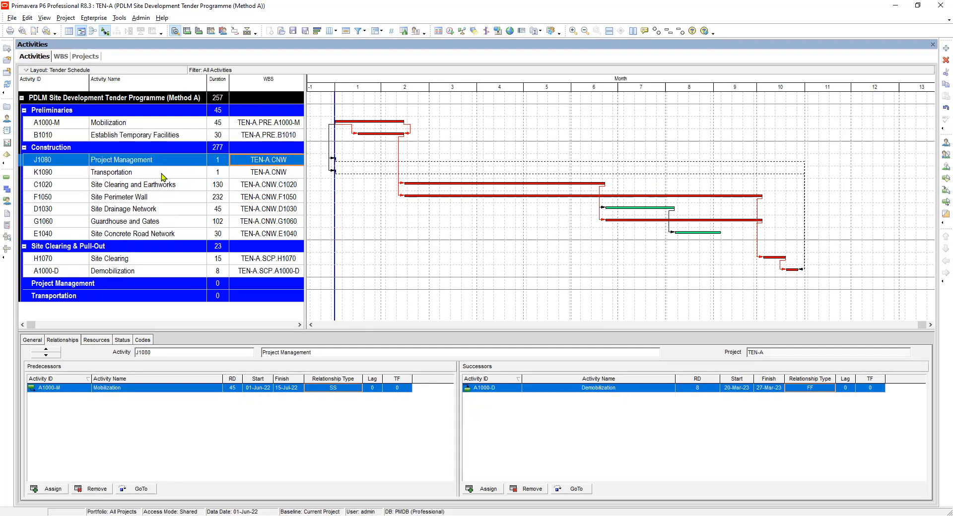
left_click(274, 175)
- Reassign activity J1080 Project Management to the WBS element TEN-A.PMT Project Management
left_click(287, 162)
double_click(291, 165)
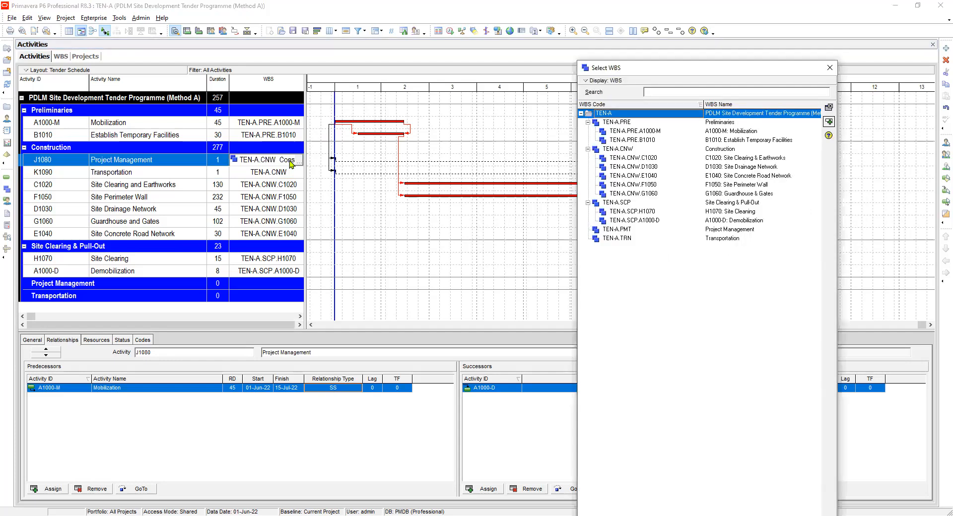
left_click(734, 221)
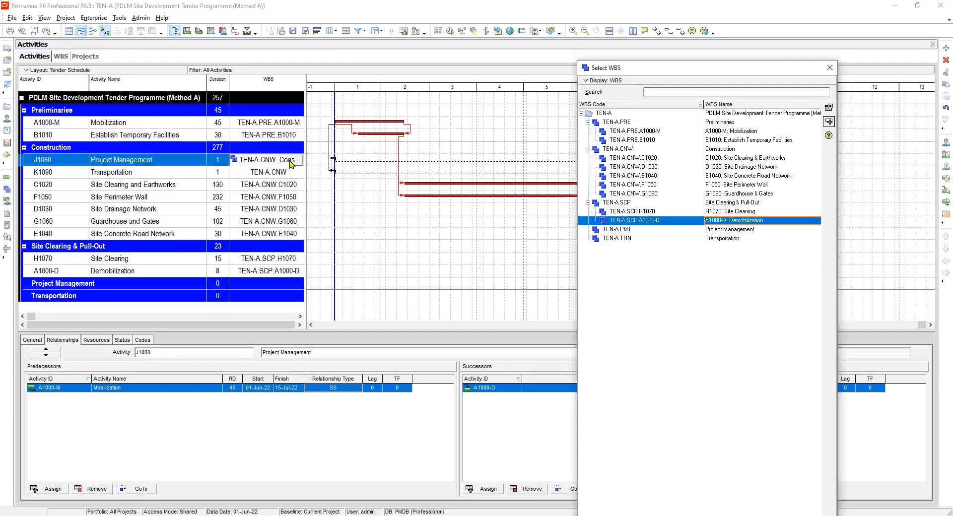
double_click(730, 229)
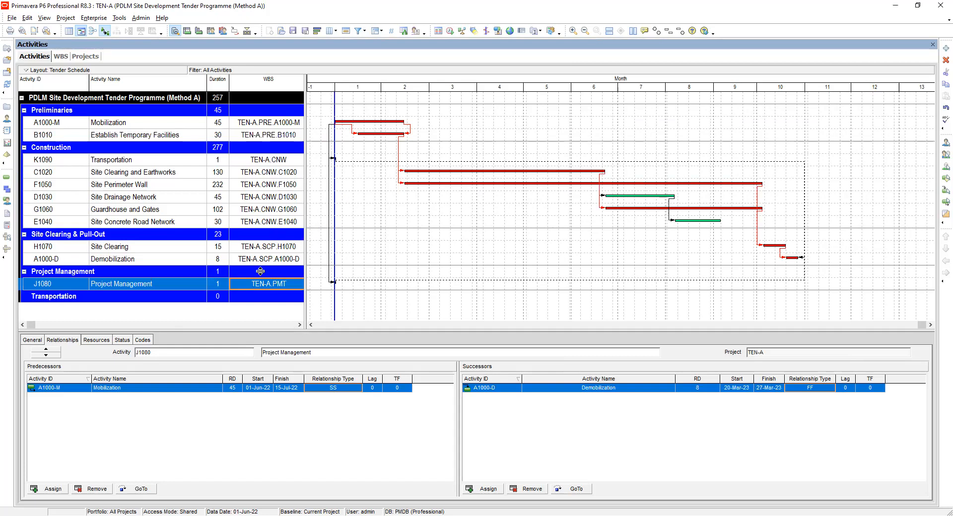
- Reassign activity K1090 Transportation to the WBS element TEN-A.TRN Transportation
left_click(268, 159)
left_click(268, 160)
left_click(298, 160)
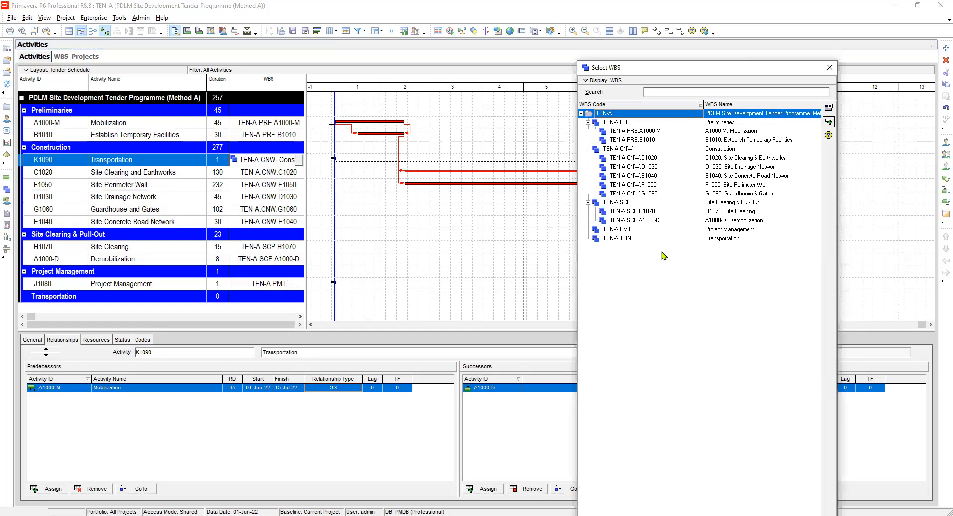
left_click(730, 238)
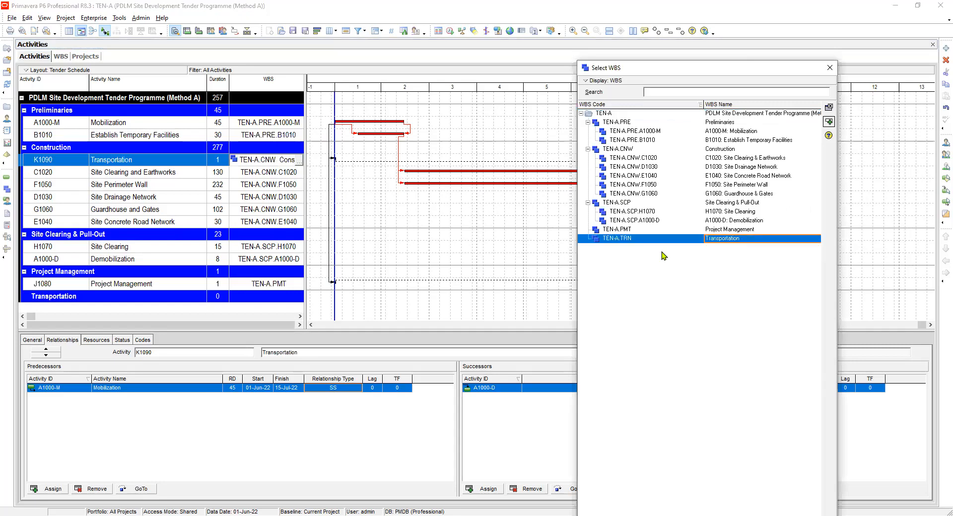
left_click(829, 121)
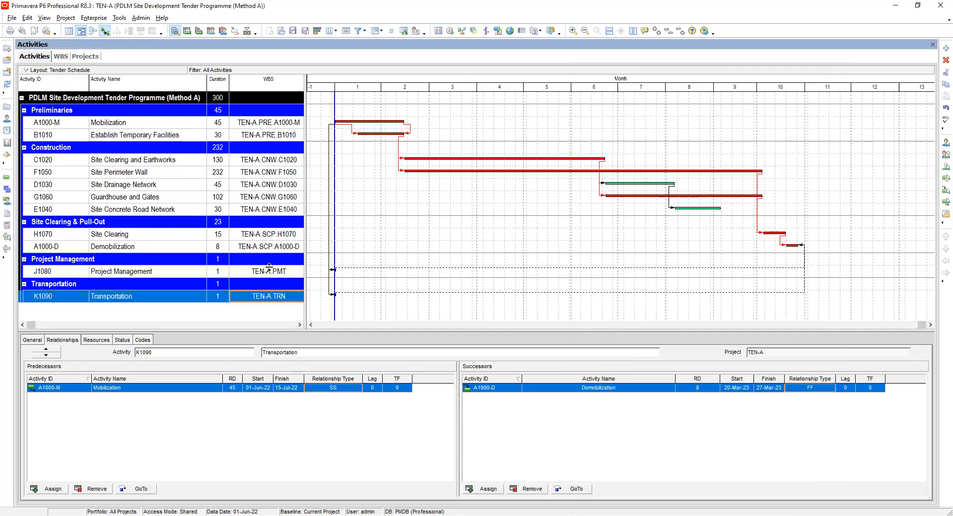
- Compare the WBS assignments and grouping of the Project Management and Transportation activities with those of Mobilization
left_click(270, 272)
left_click(270, 298)
left_click(162, 127)
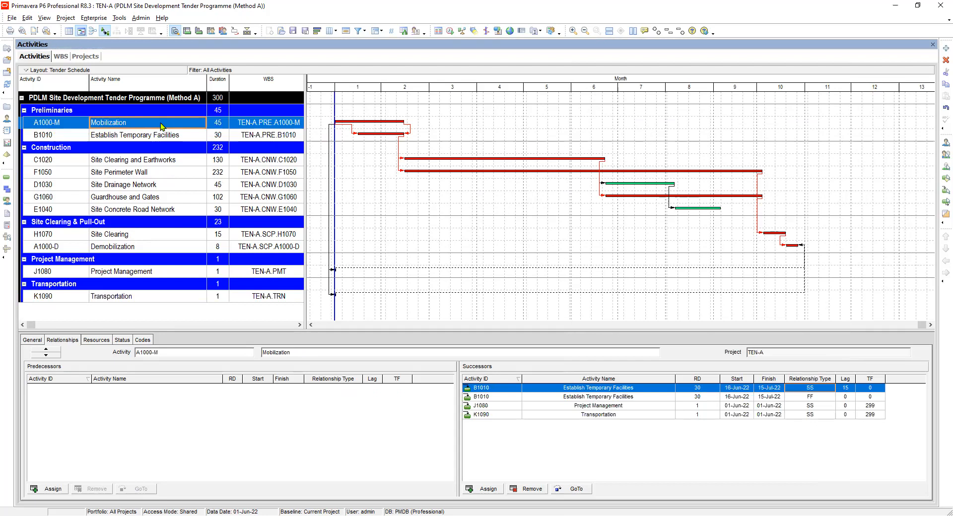
left_click(278, 122)
left_click(105, 261)
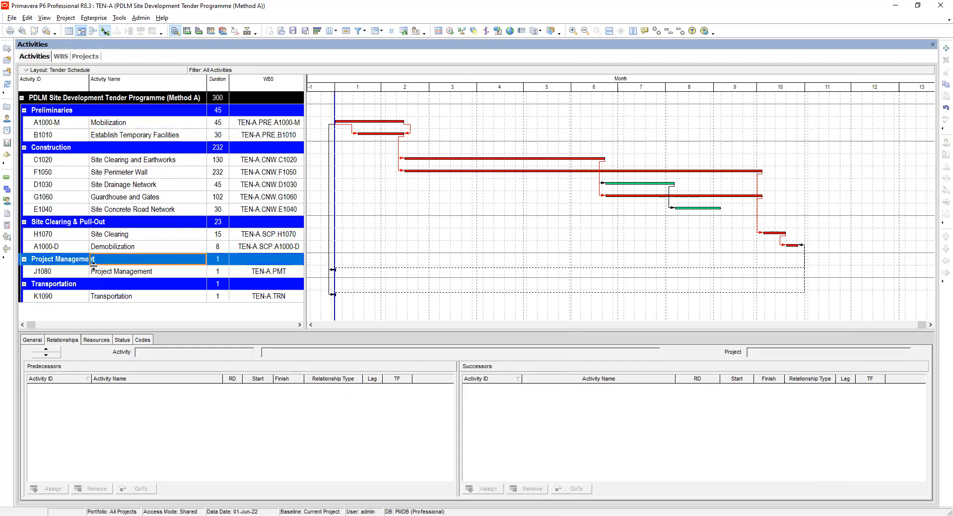
left_click(70, 285)
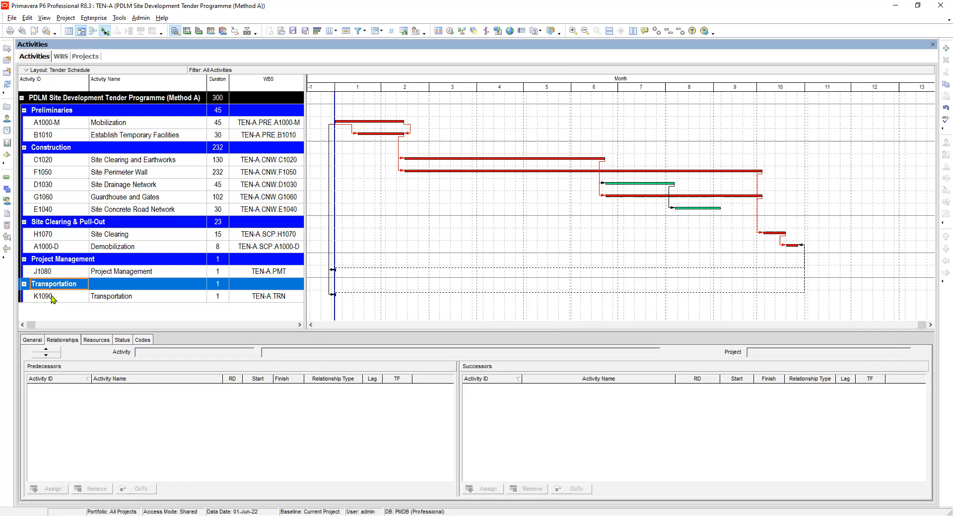
left_click(52, 298)
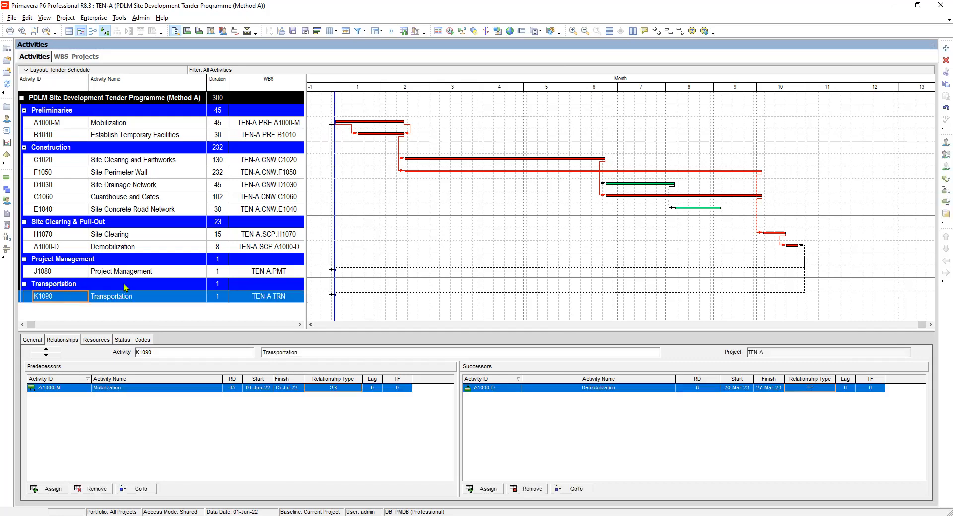
left_click(125, 287)
left_click(115, 299)
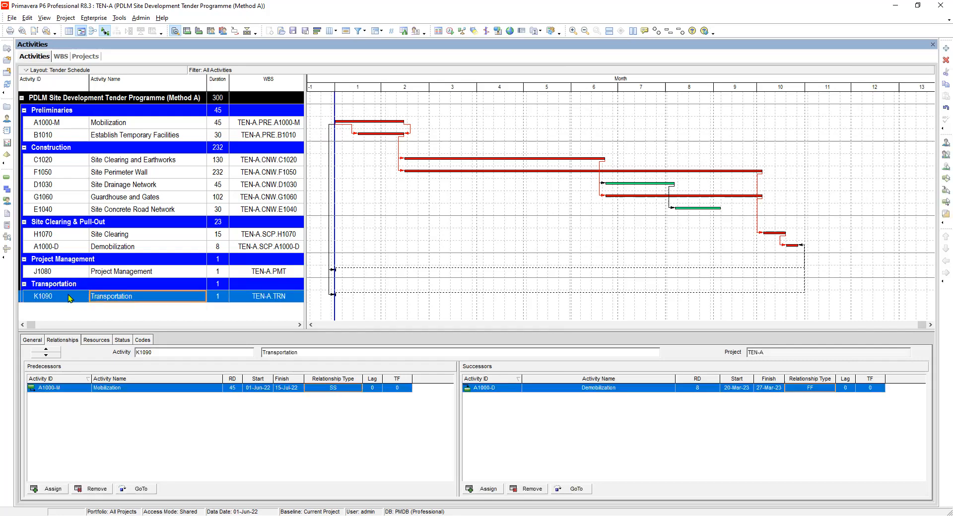
left_click(278, 273)
left_click(268, 296)
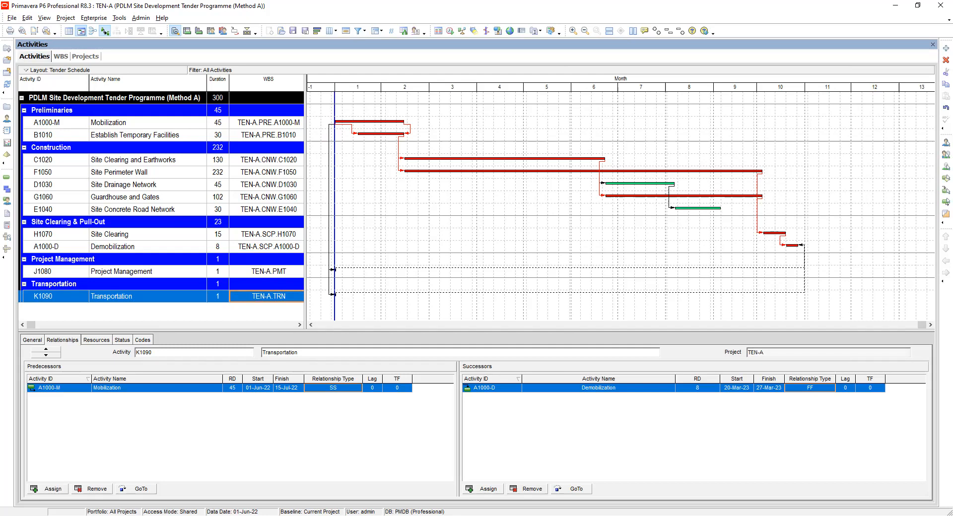
key("alt+Tab")
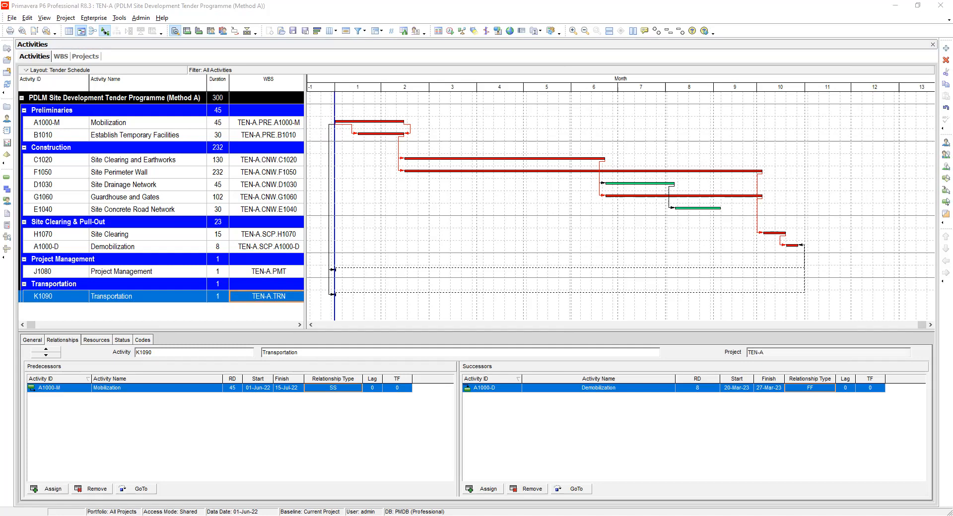
left_click(372, 297)
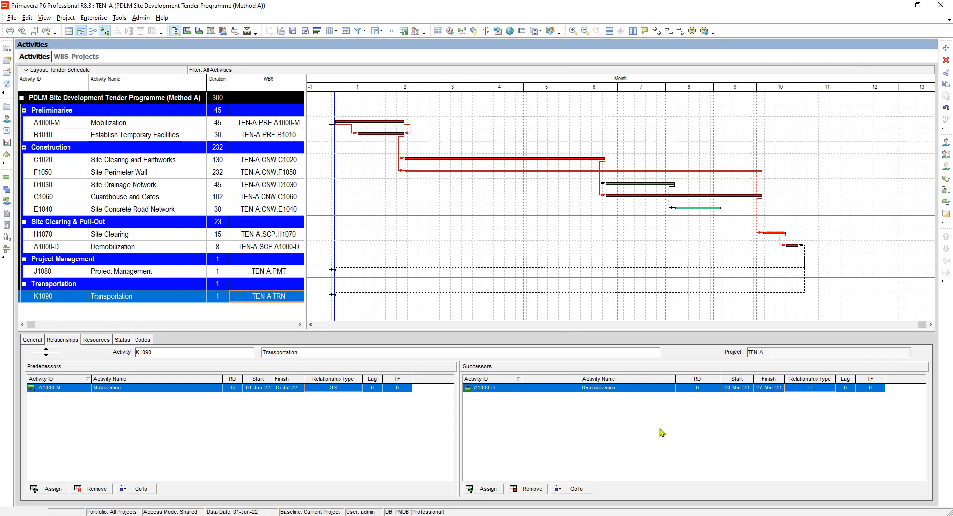
- Examine the general details of activity K1090 Transportation and the activity types available for it
left_click(32, 342)
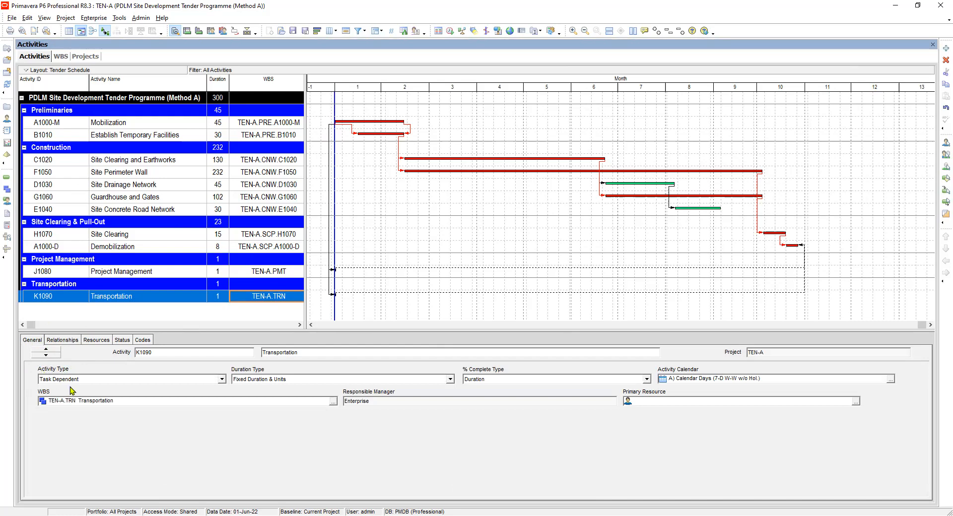
left_click(222, 380)
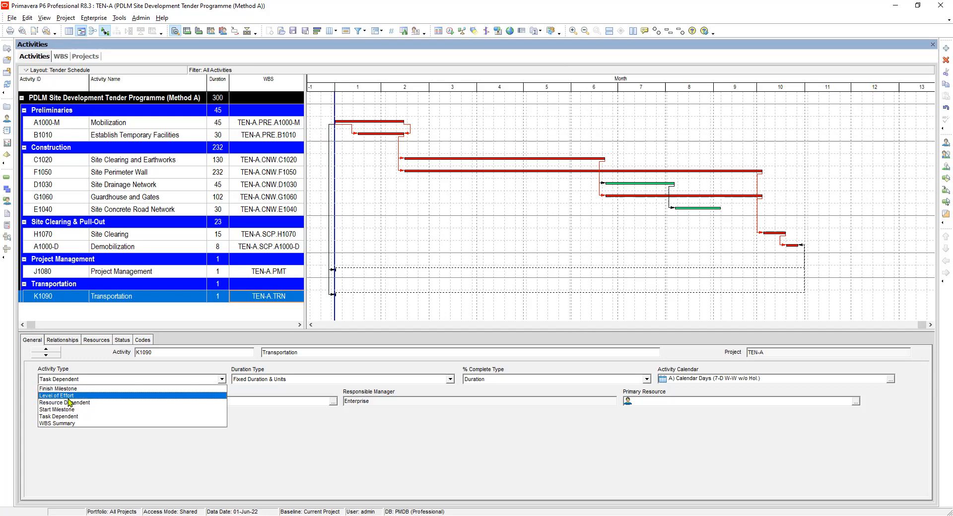
key("Down")
key("Down")
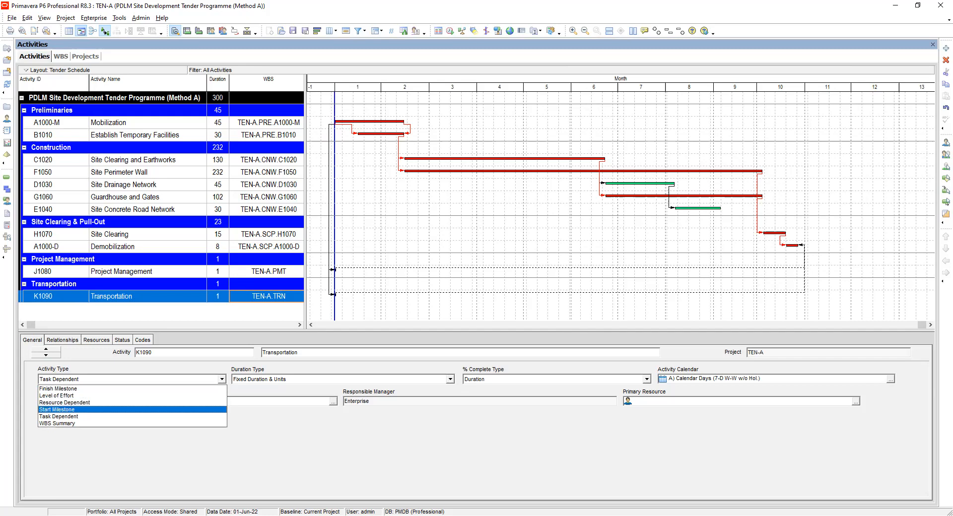
key("alt+Tab")
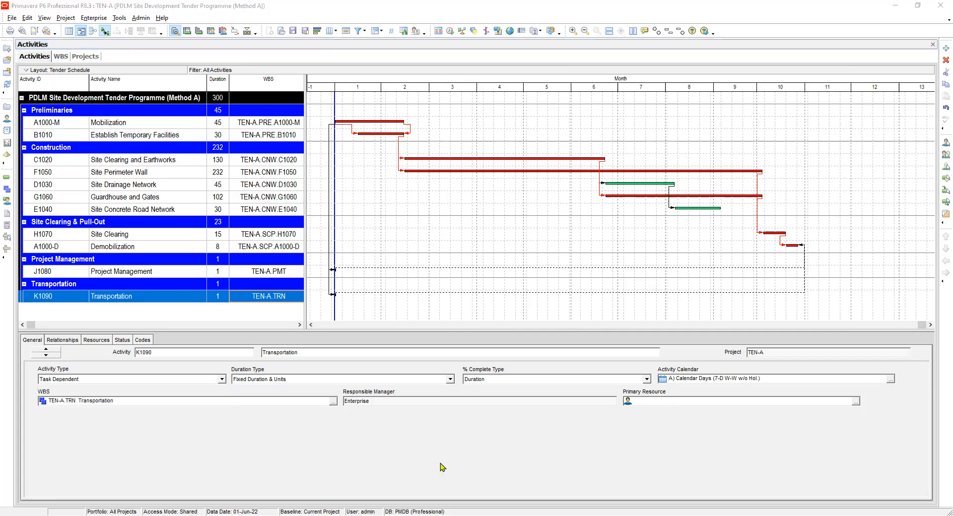
left_click(119, 379)
left_click(84, 379)
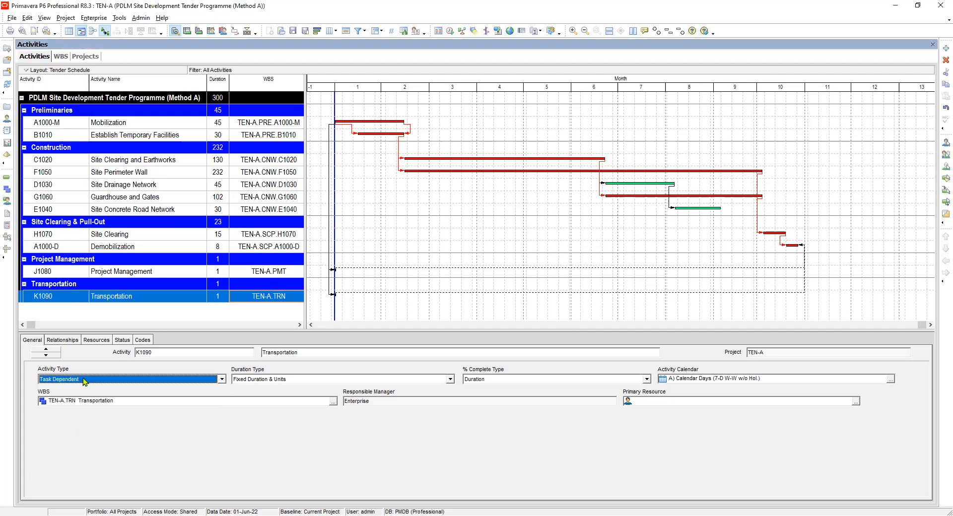
left_click(85, 379)
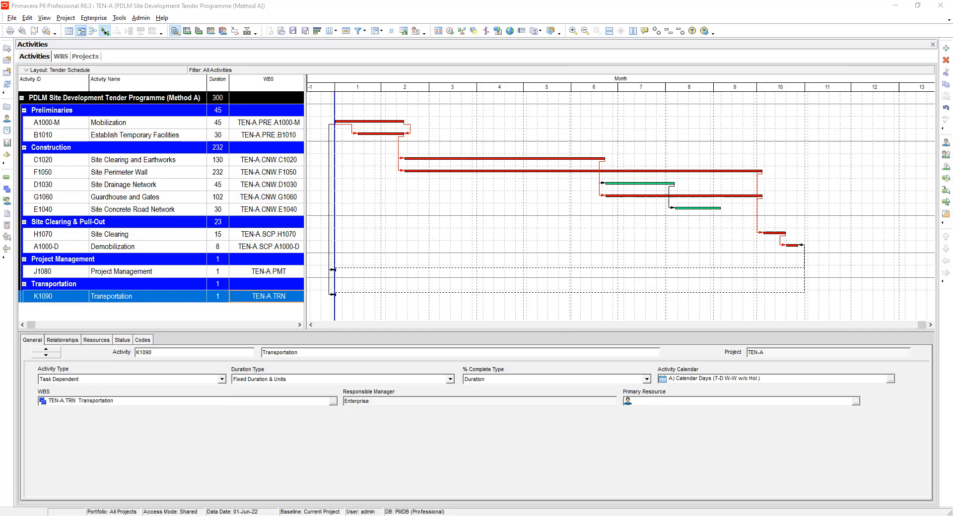
- Search the available column options for "activity type" and add the Activity Type field after WBS in the selected columns
left_click_drag(310, 88, 377, 105)
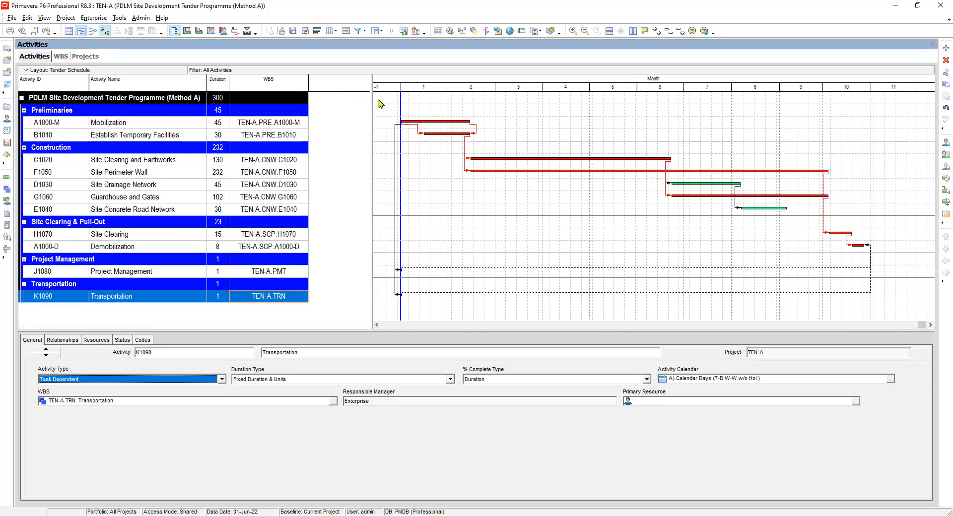
left_click(331, 33)
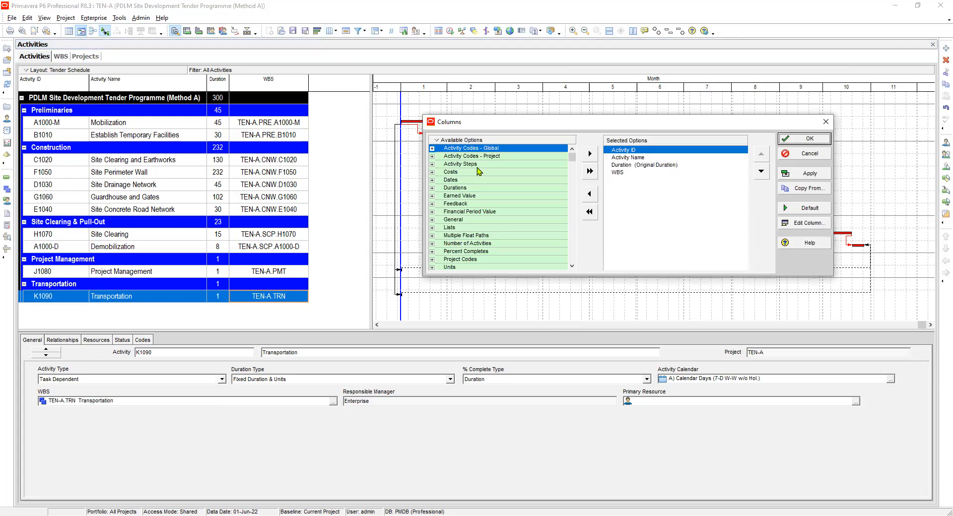
left_click(444, 161)
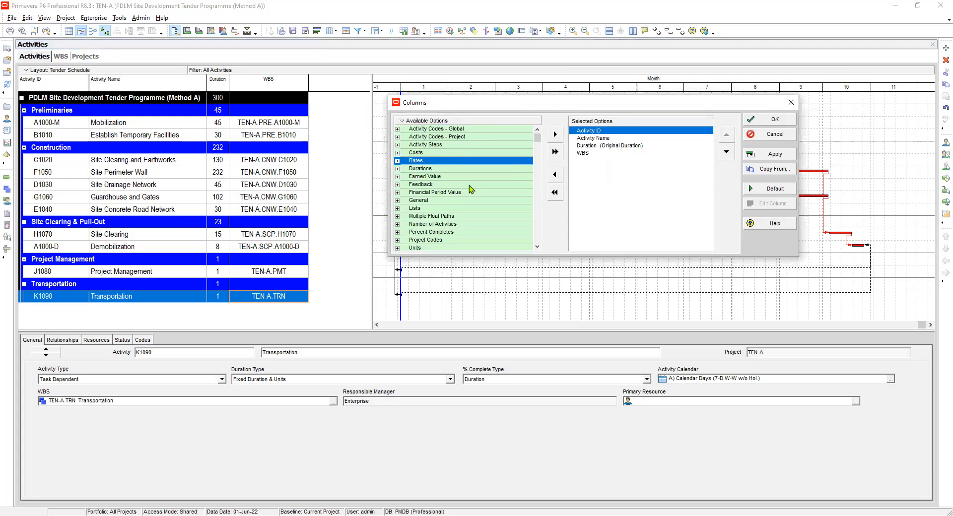
type("activity type")
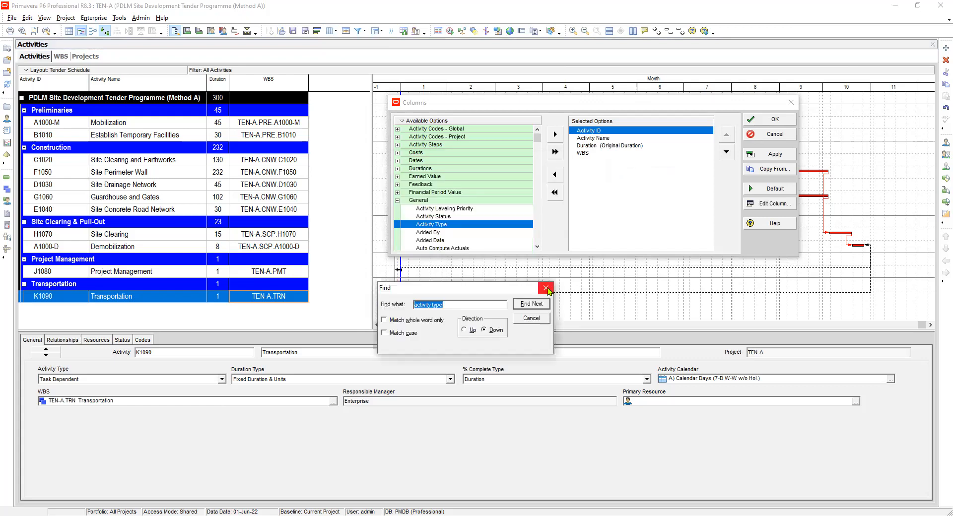
left_click(546, 287)
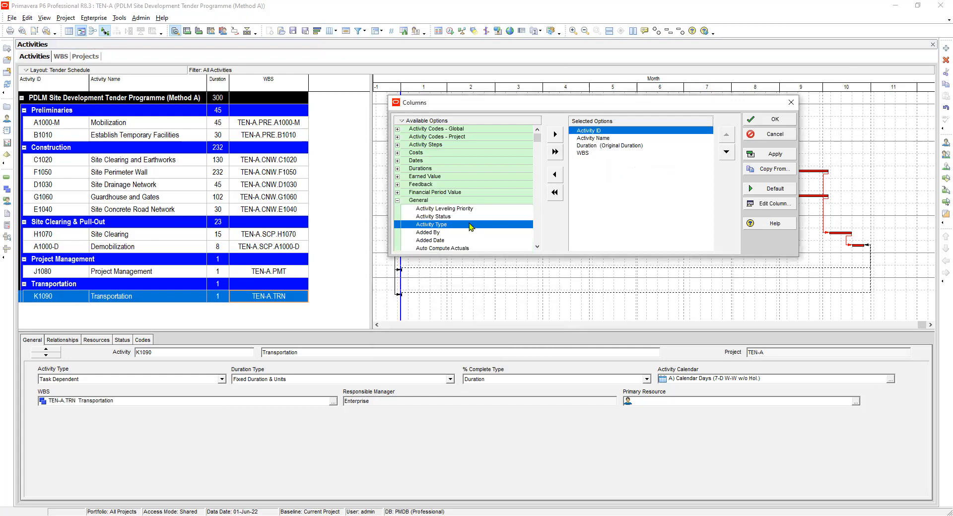
left_click(584, 154)
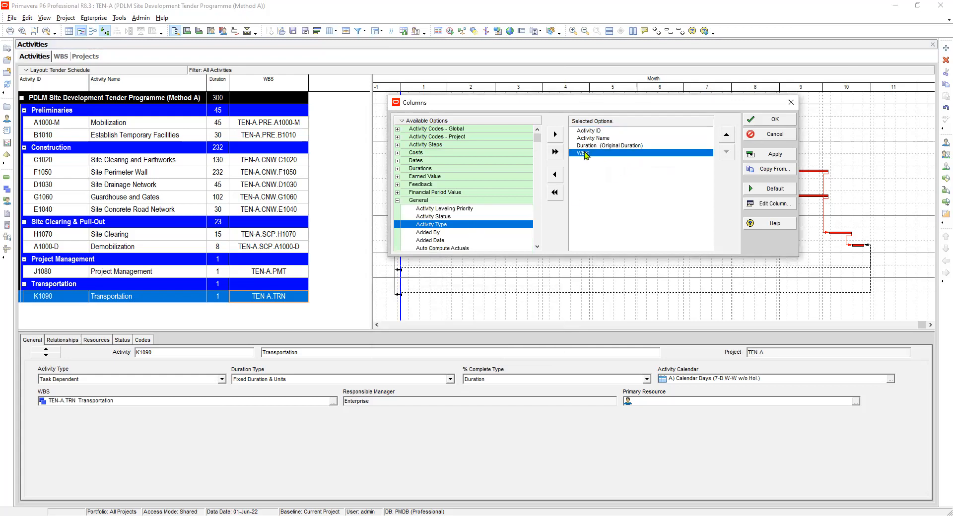
left_click(555, 134)
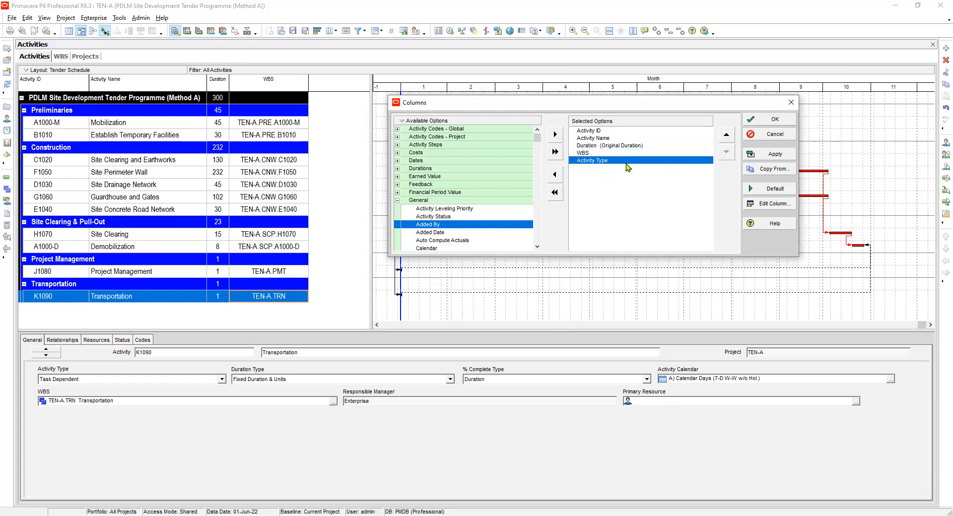
- Apply the Activity Type column with centered alignment and widen it within an enlarged activity table so its values fit
left_click(769, 204)
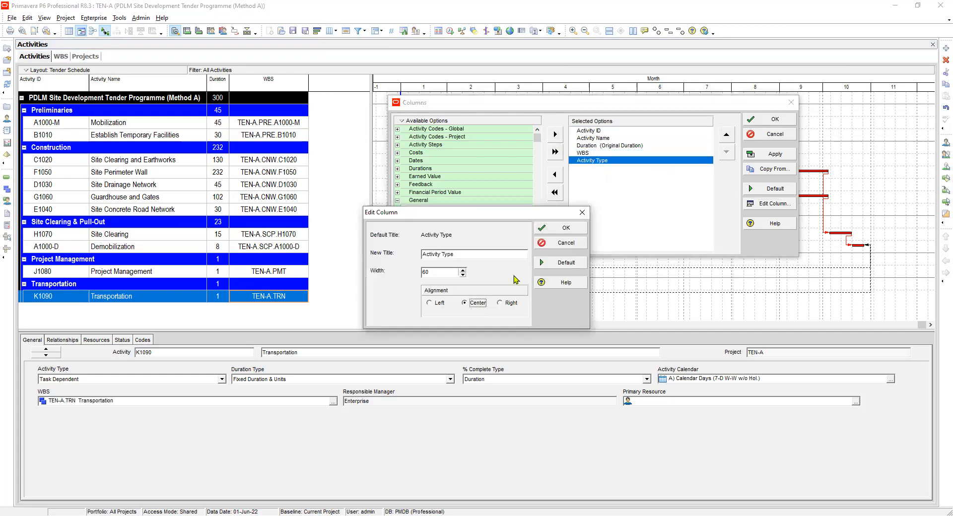
left_click(560, 231)
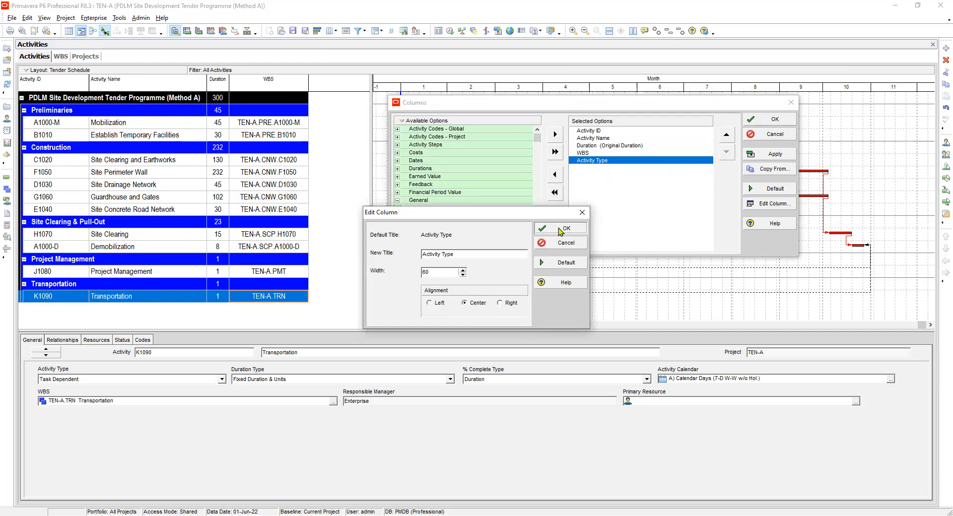
left_click(769, 154)
left_click(769, 119)
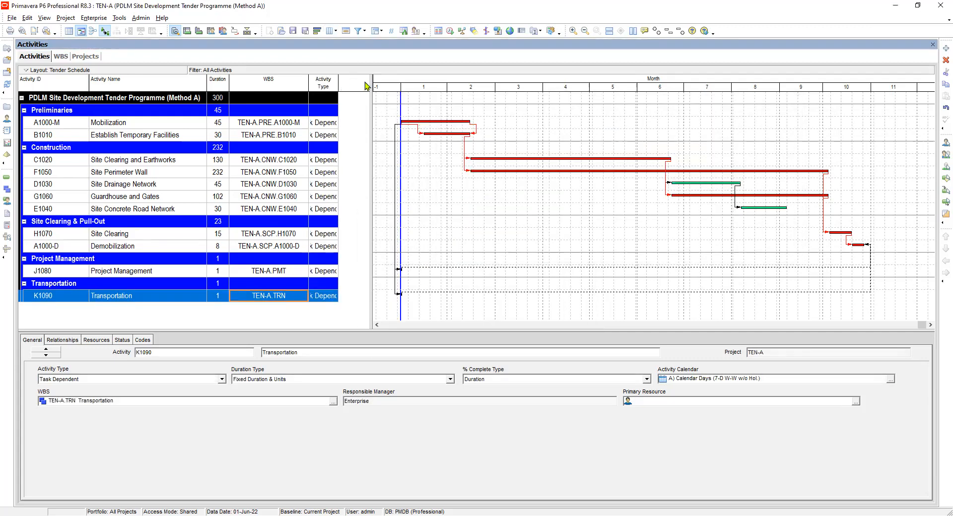
left_click_drag(370, 87, 409, 102)
left_click_drag(338, 79, 368, 81)
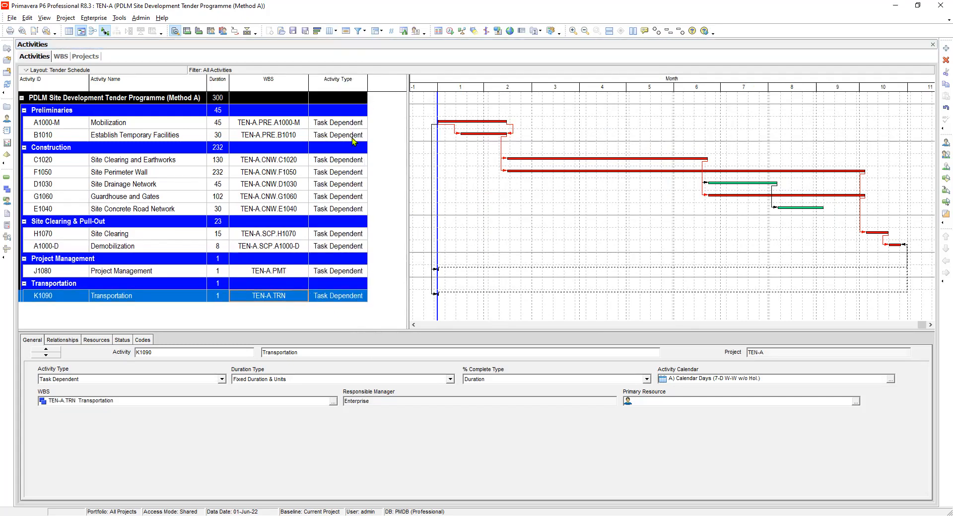
- Compare the activity types of Project Management and Transportation with those of the activities from Mobilization to Demobilization
left_click(329, 271)
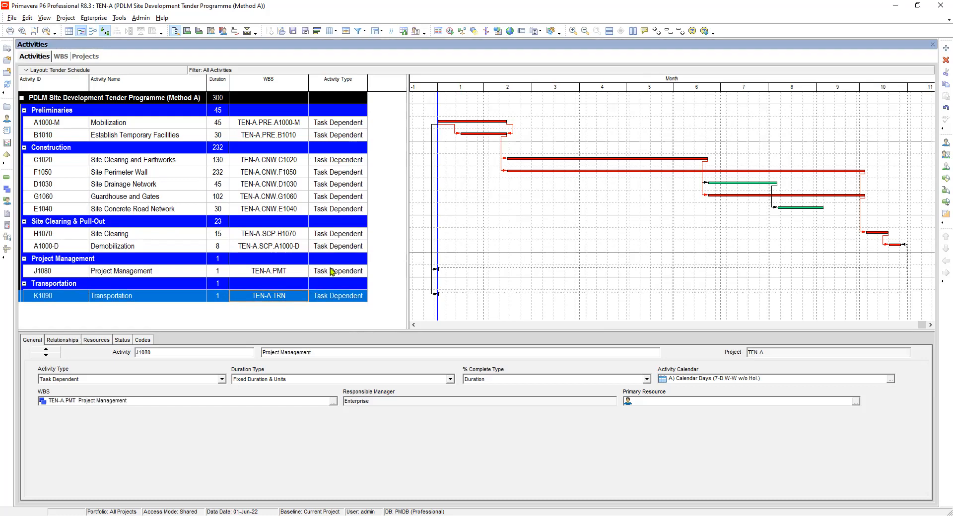
left_click(52, 297)
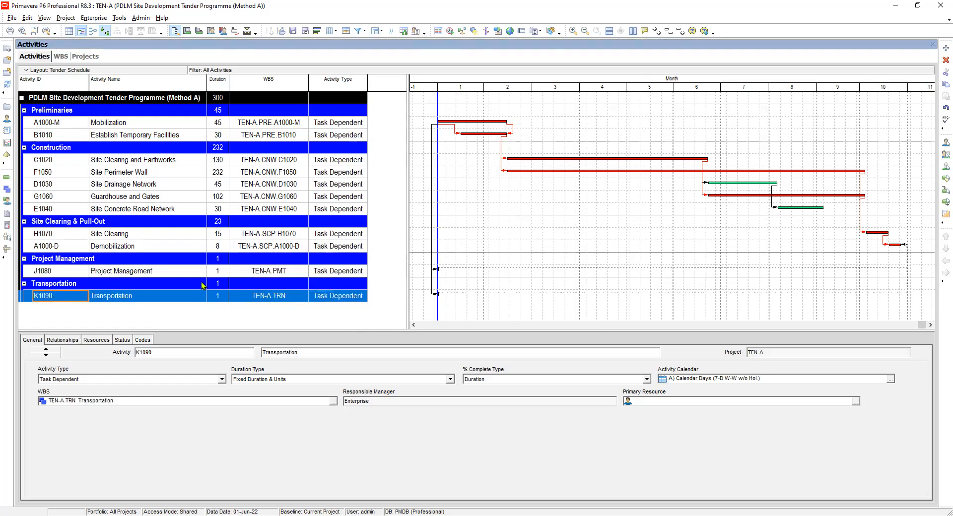
left_click(347, 272)
left_click(338, 298)
left_click(339, 270)
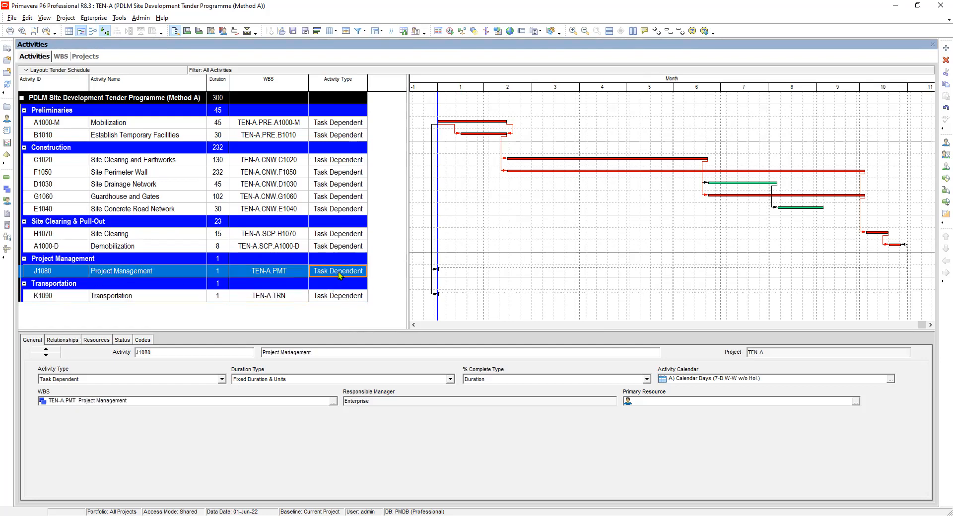
left_click(341, 124)
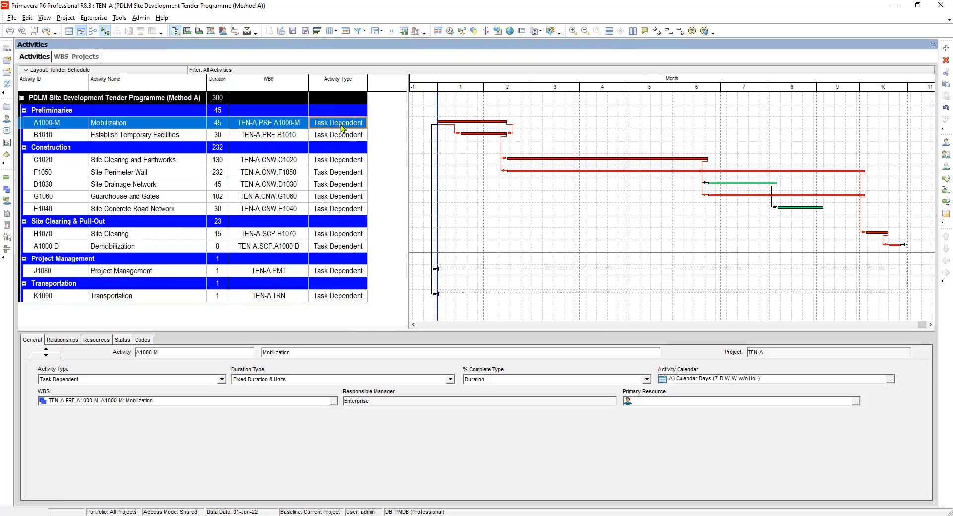
left_click(335, 246, "shift")
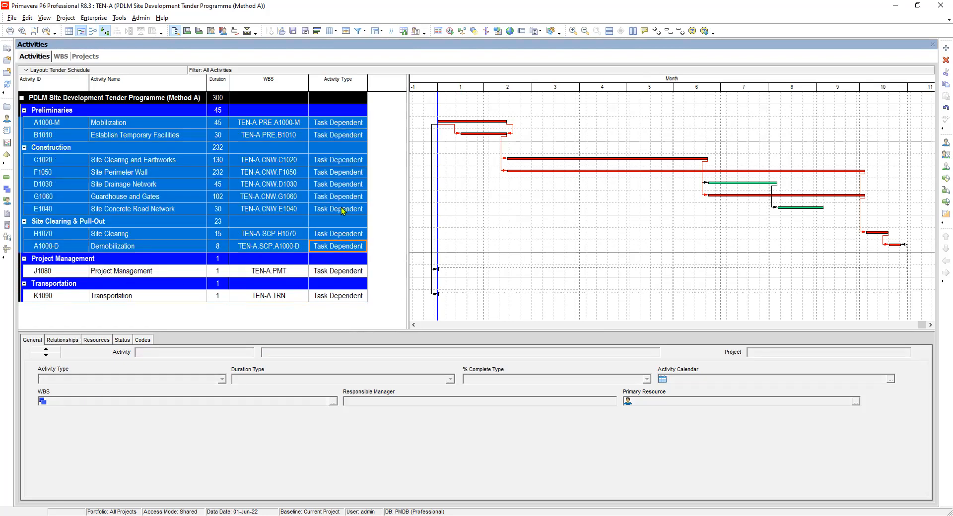
left_click(332, 127)
left_click(332, 139)
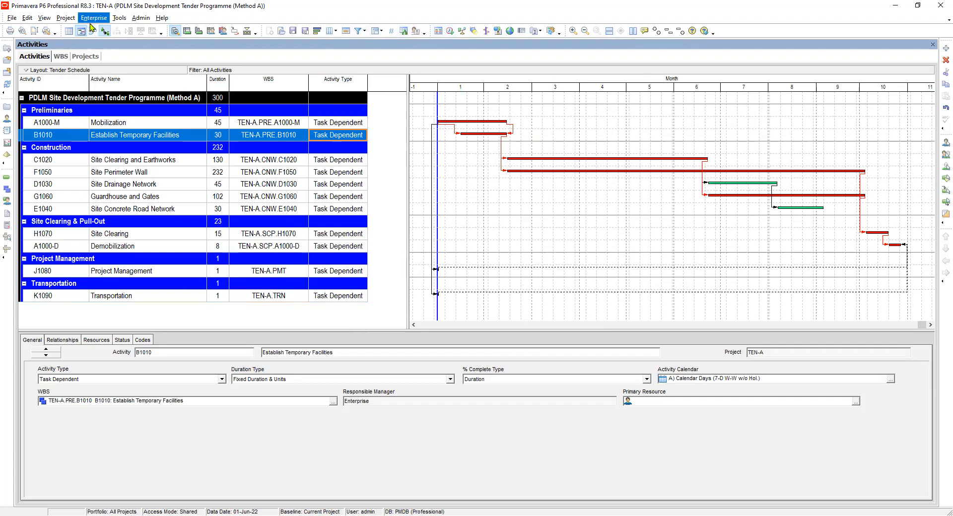
- Open the enterprise calendars and review the personal and shared resource calendars
left_click(65, 19)
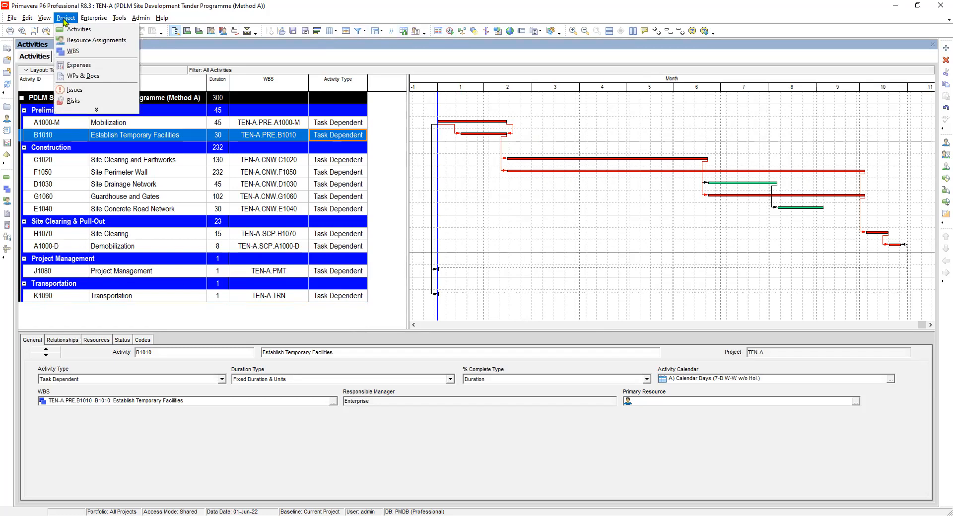
mouse_move(90, 19)
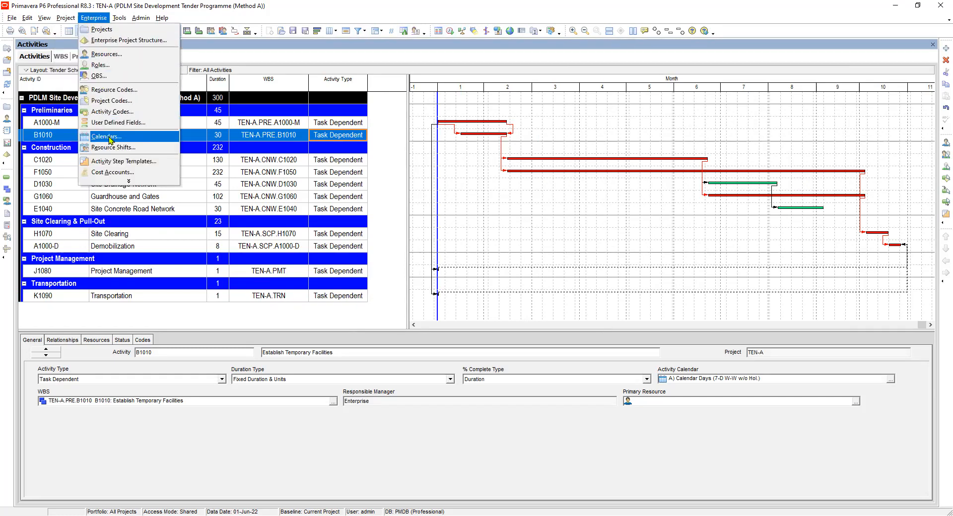
key("Return")
left_click(612, 118)
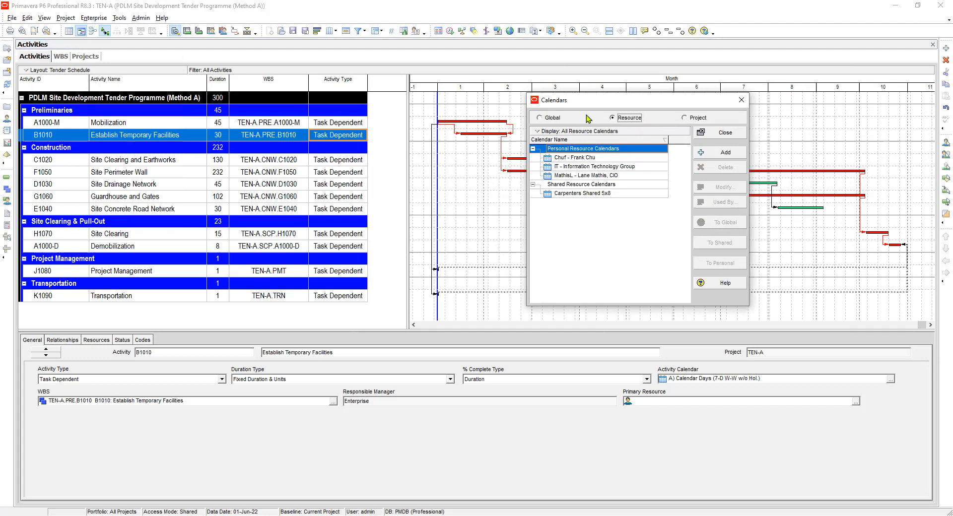
left_click(596, 159)
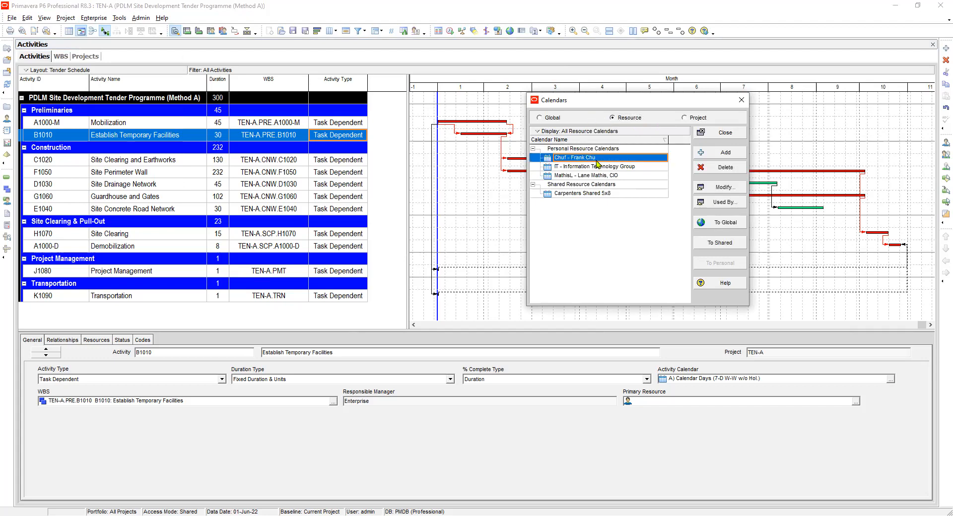
left_click(605, 148)
left_click(603, 194)
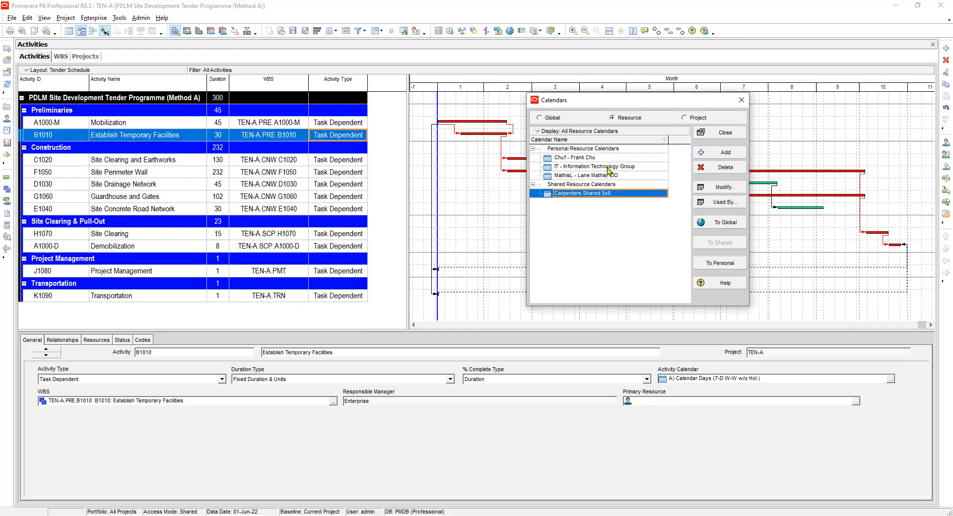
left_click(605, 148)
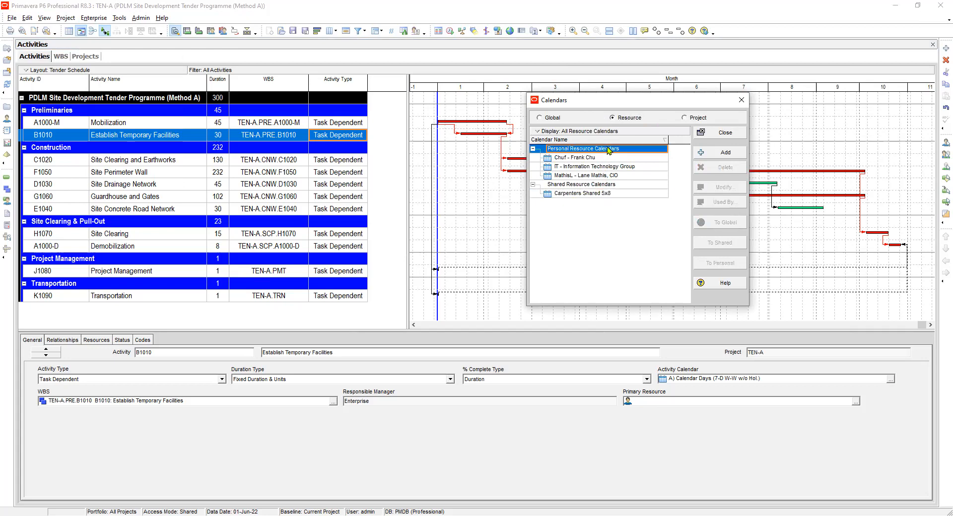
- Review the project calendars from A) Calendar Days (7-D W-W w/o Hol.) to D) 5-Days W-W w/ Hol., and close the calendar list
left_click(684, 118)
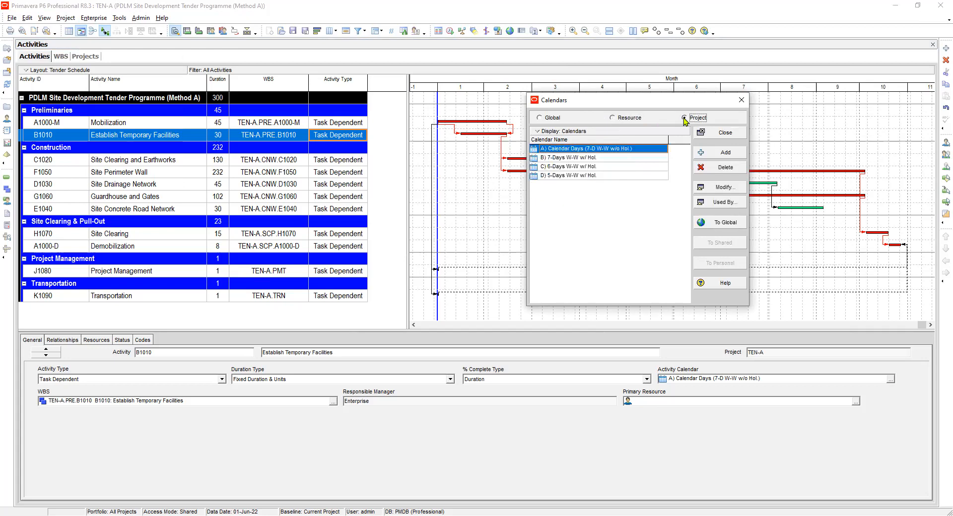
left_click(599, 157)
left_click(597, 148)
left_click(589, 158)
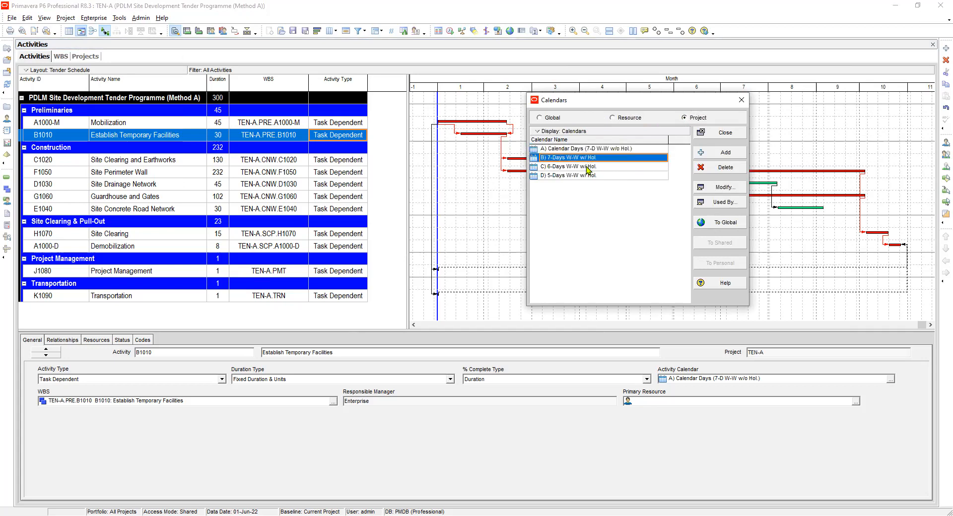
left_click(586, 167)
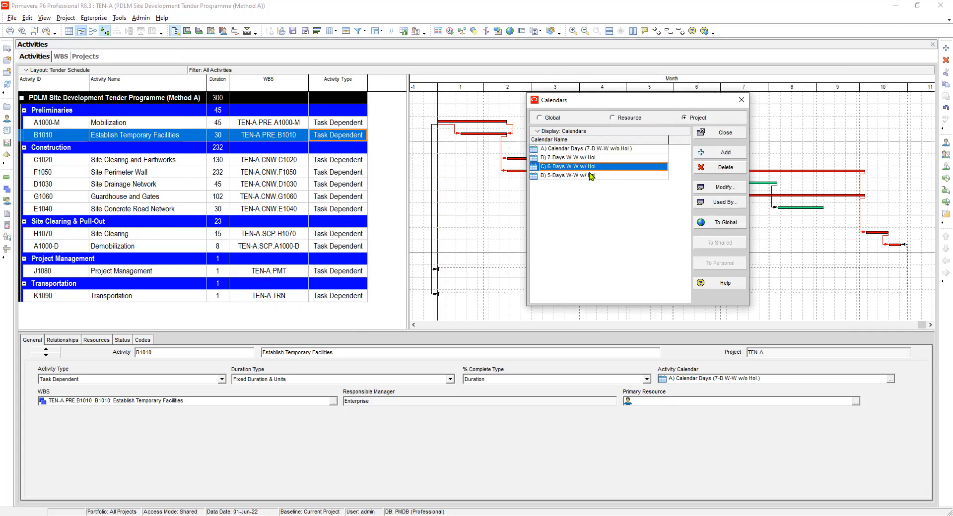
left_click(587, 176)
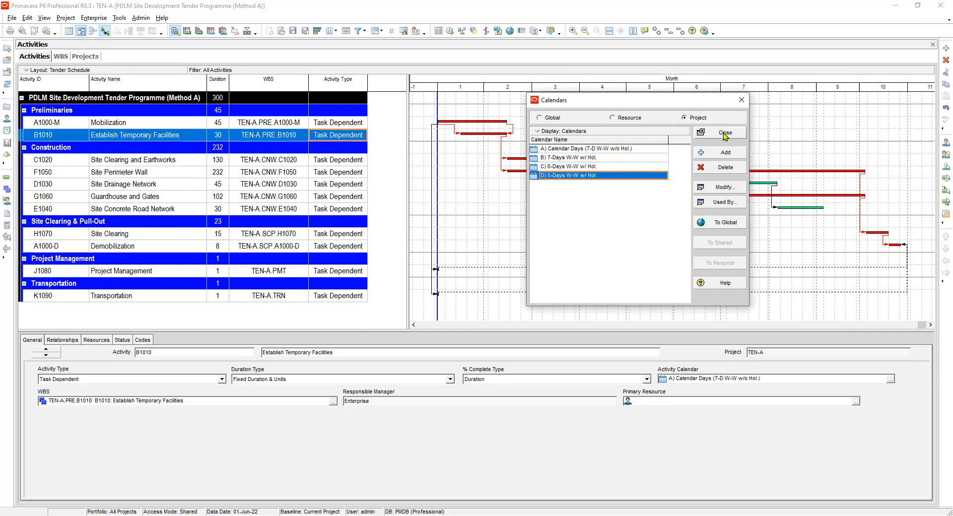
left_click(725, 134)
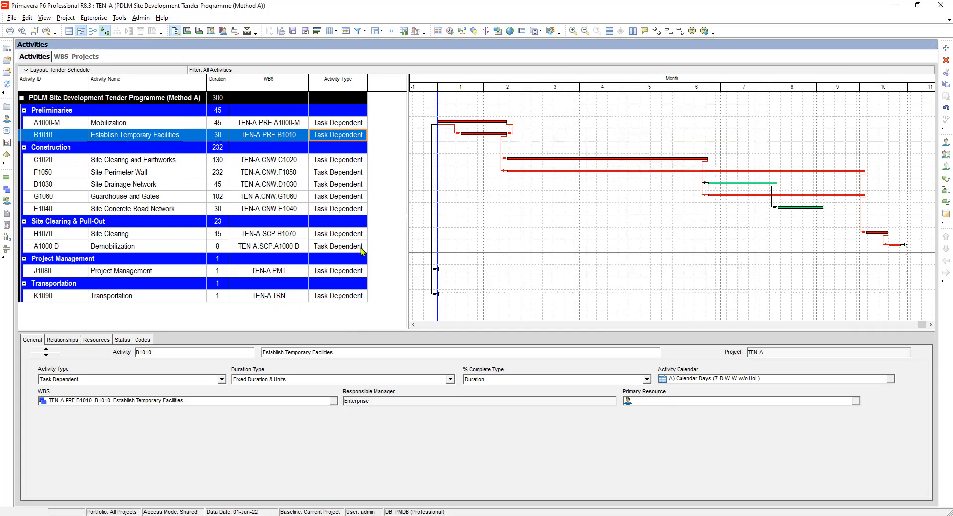
- Change the activity type of Project Management and Transportation to Level of Effort and narrow the activity table to its columns
left_click(344, 272)
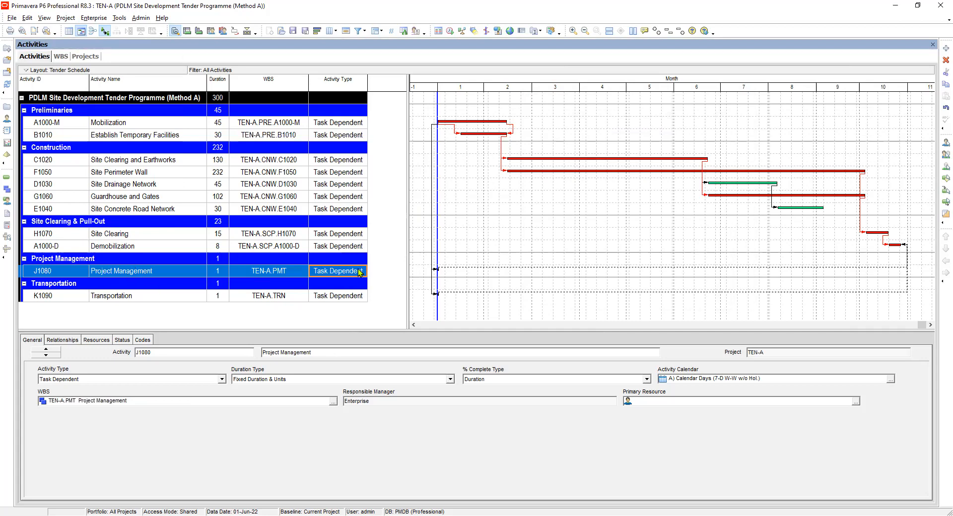
left_click(362, 273)
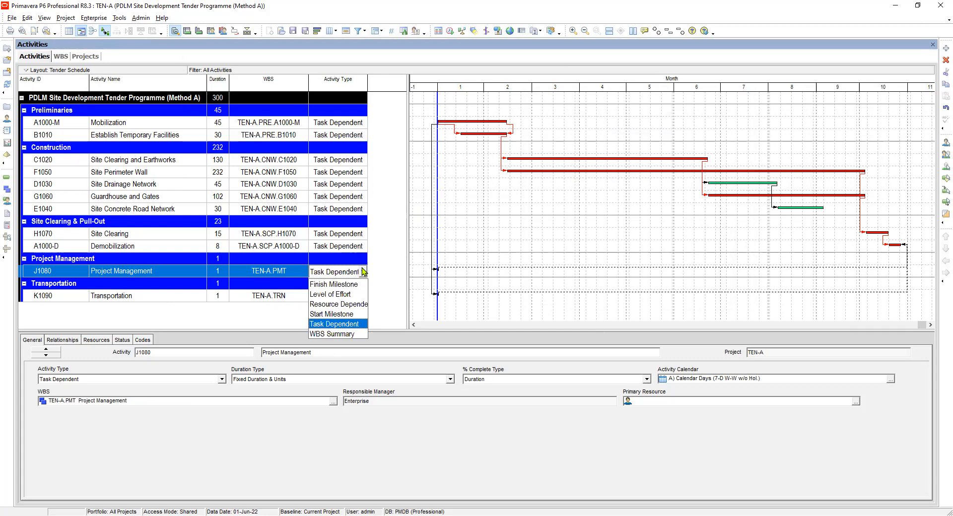
left_click(336, 294)
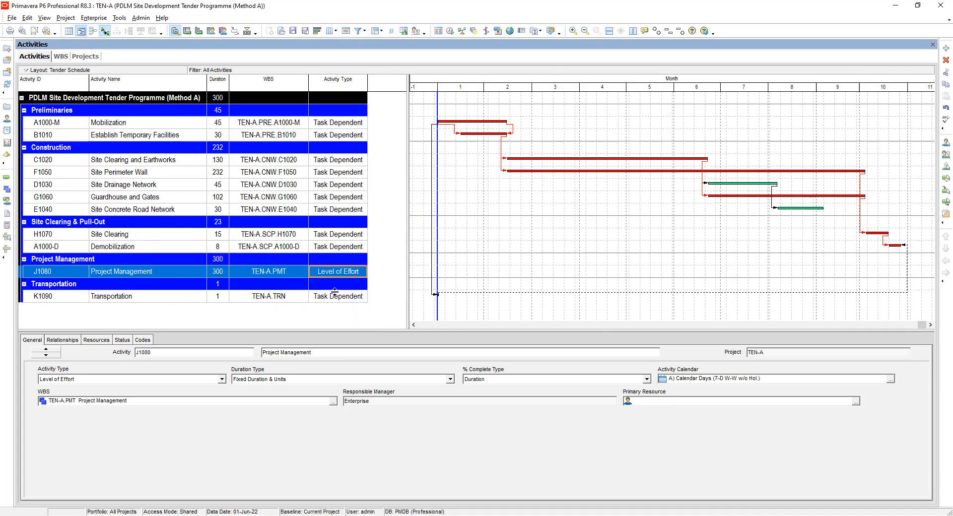
left_click(333, 296)
left_click(330, 297)
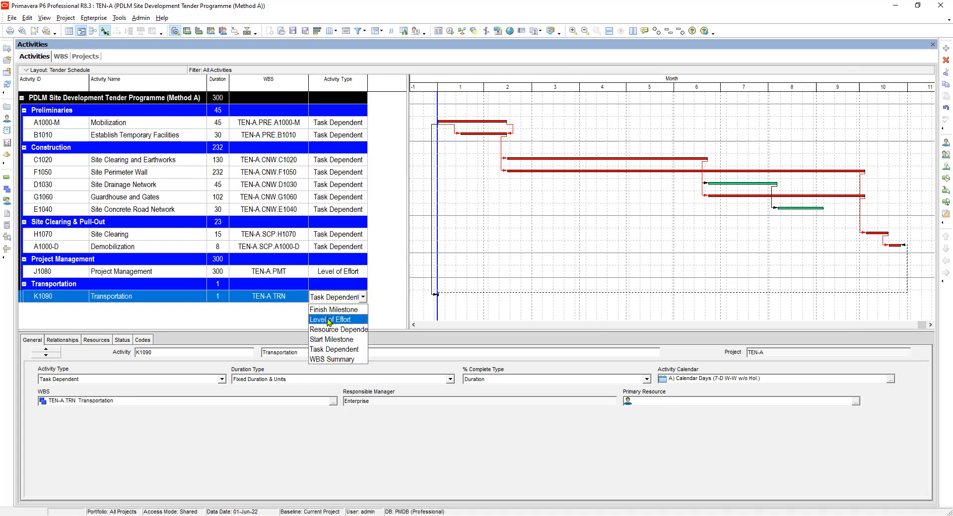
left_click(329, 320)
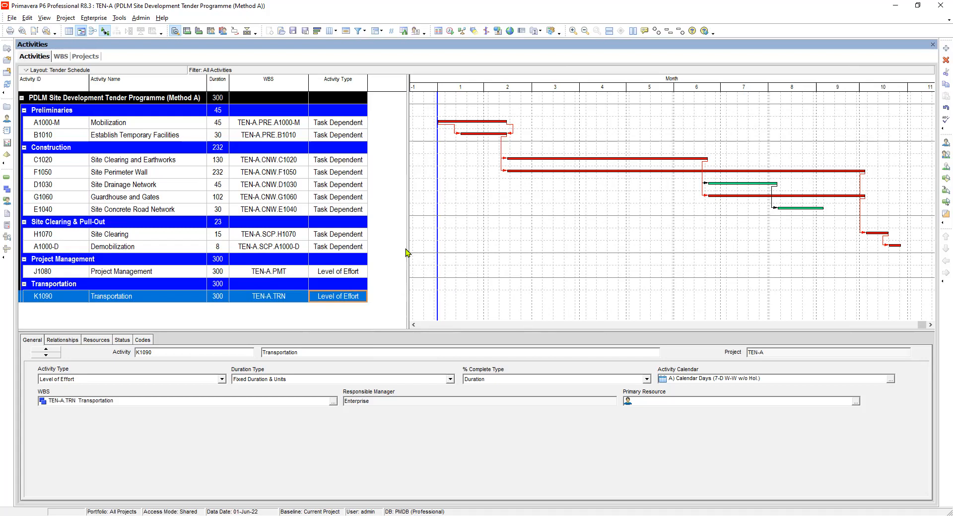
left_click_drag(408, 252, 375, 257)
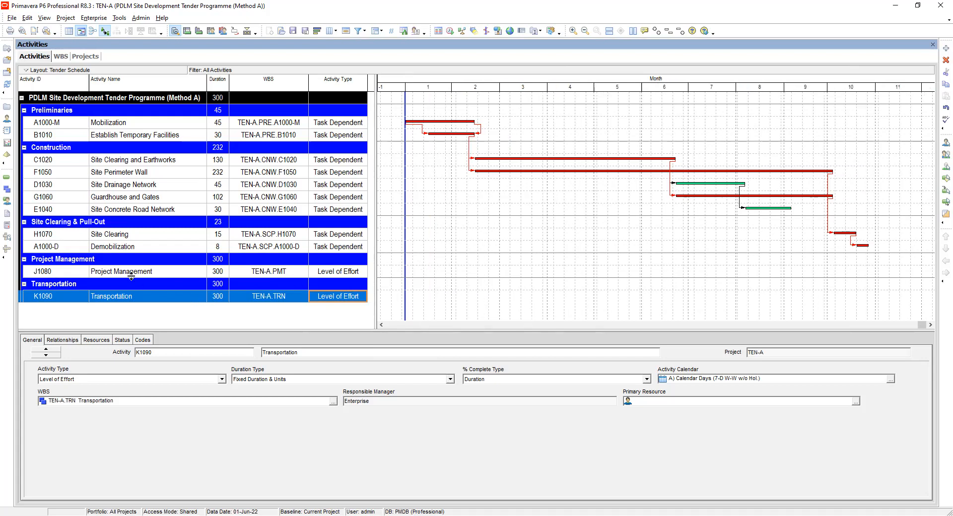
- Examine the names and activity types of Project Management and Transportation against the Gantt chart
left_click(95, 273)
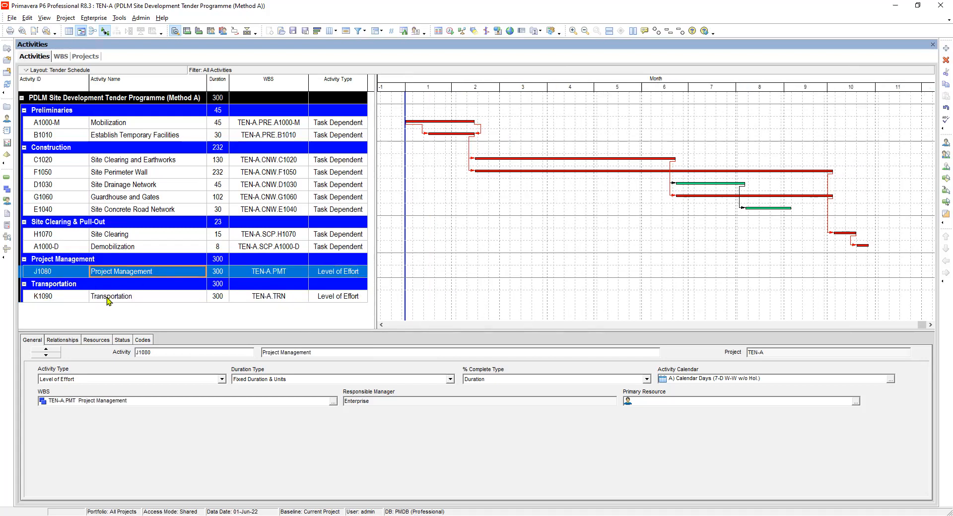
left_click(110, 297)
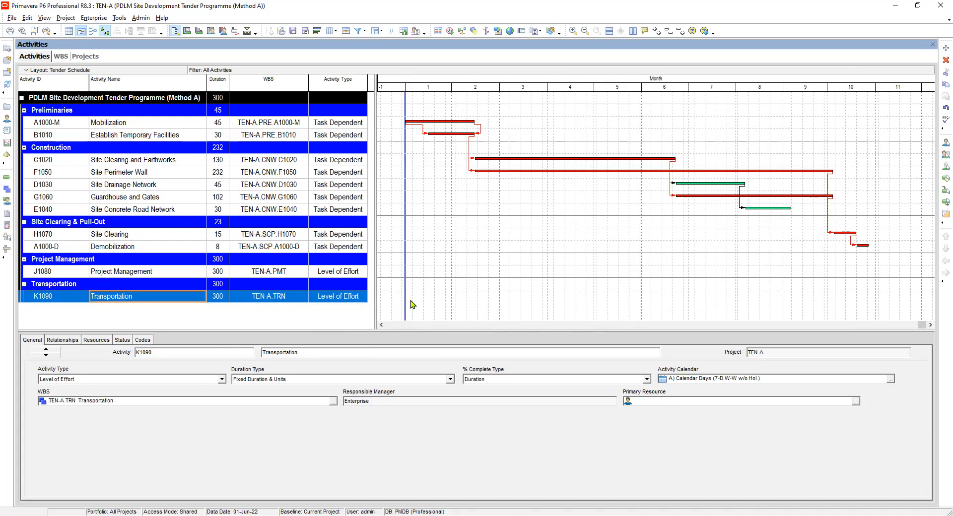
left_click(327, 273)
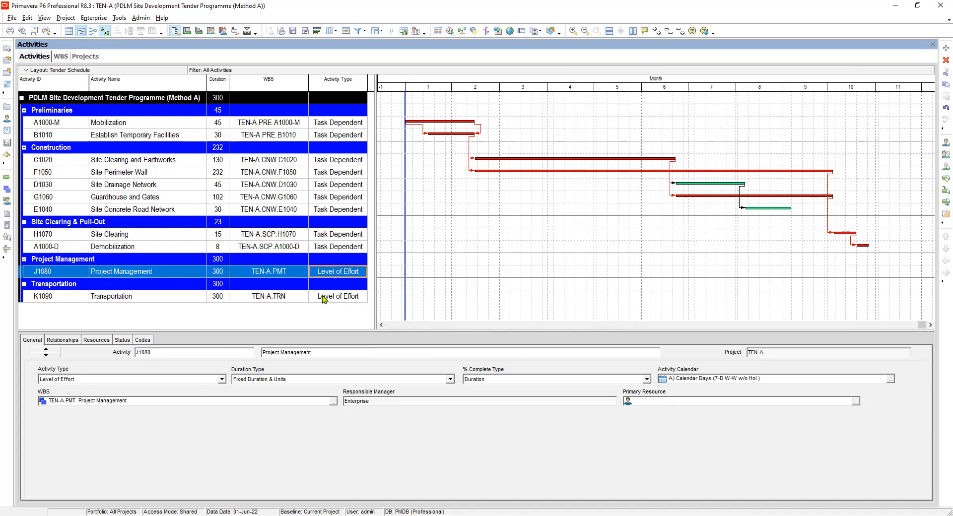
left_click(323, 297)
left_click(340, 276)
left_click(330, 298)
key("Up")
left_click(333, 298)
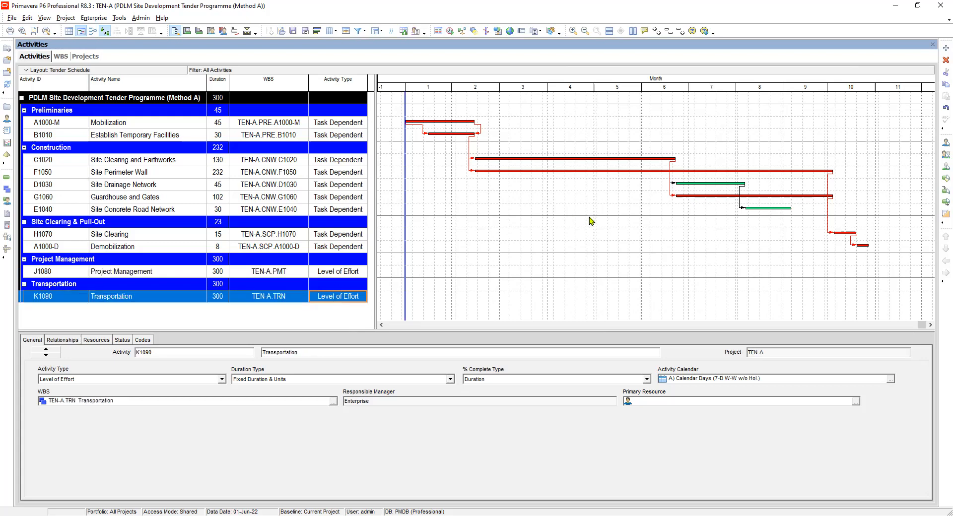
- Open the Gantt chart's bar settings and add a bar named Current LOE with the Current Bar timescale after the Primary Baseline bar
left_click(613, 199)
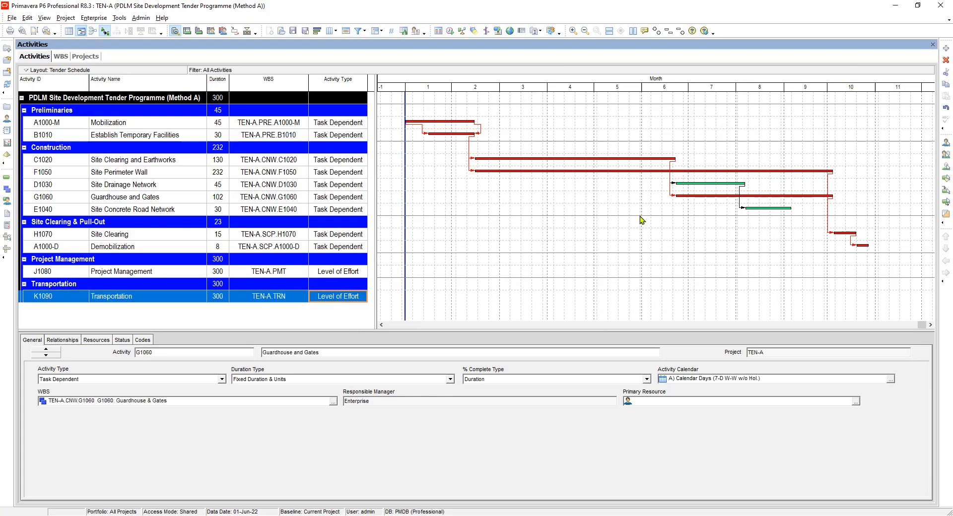
right_click(611, 196)
left_click(640, 220)
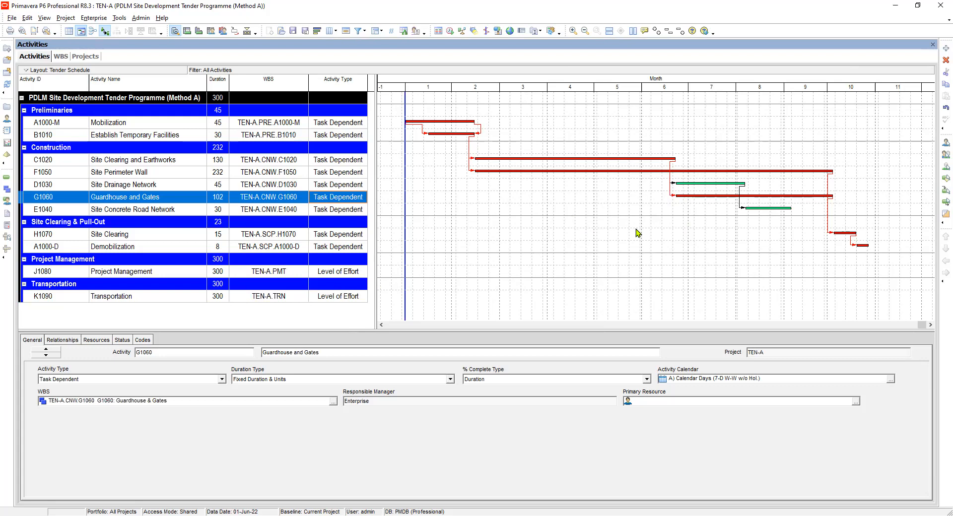
left_click_drag(546, 173, 647, 129)
left_click(442, 168)
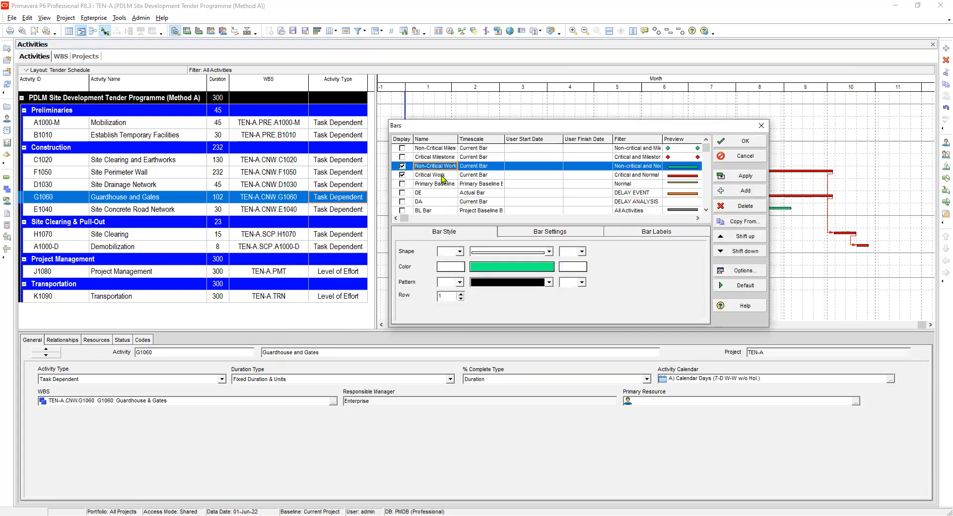
left_click(440, 176)
left_click(434, 184)
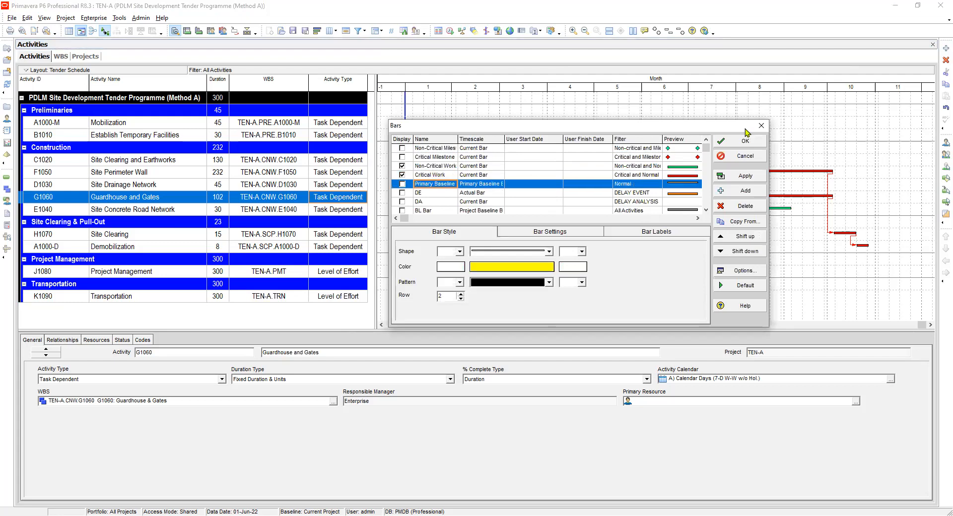
left_click(744, 190)
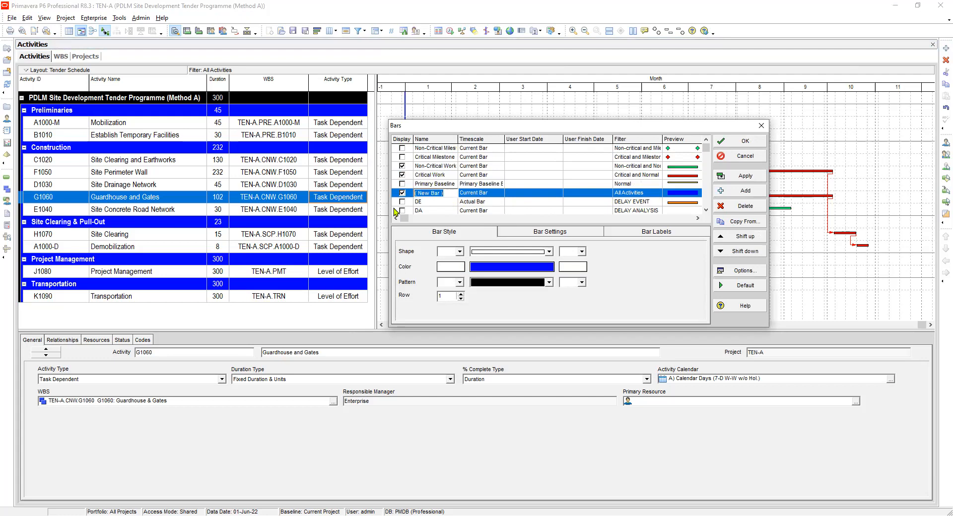
type("Current LOE")
left_click(483, 195)
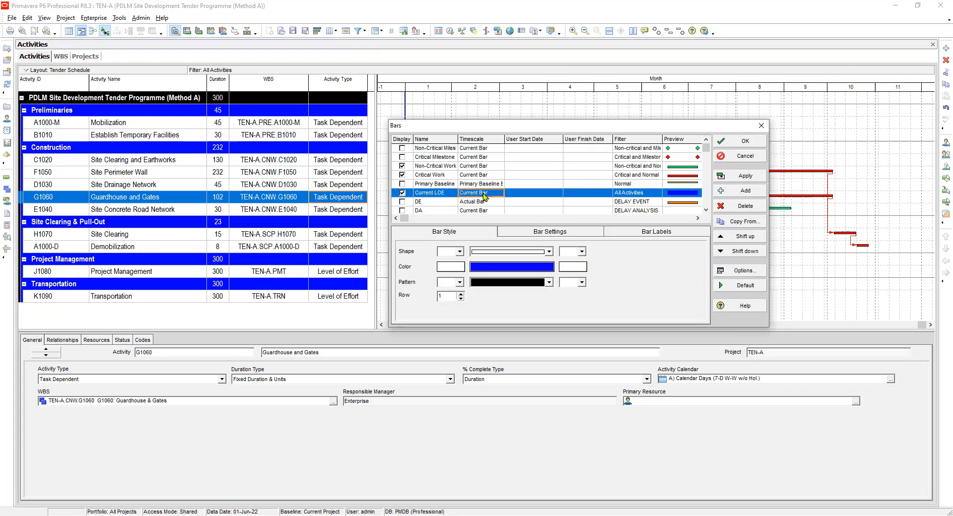
- Replace the All Activities filter of the Current LOE bar with the default Level of Effort filter
left_click(630, 195)
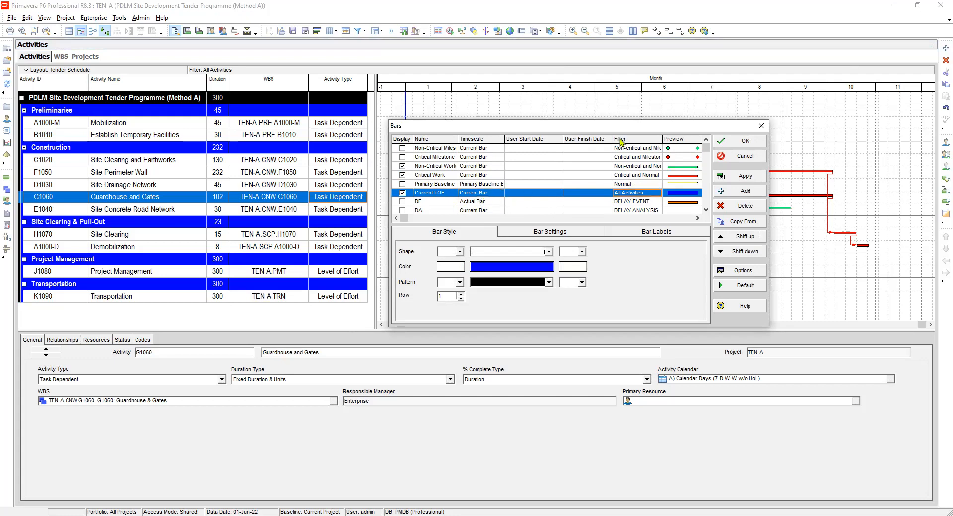
double_click(637, 195)
left_click(408, 270)
left_click(409, 262)
left_click(516, 261)
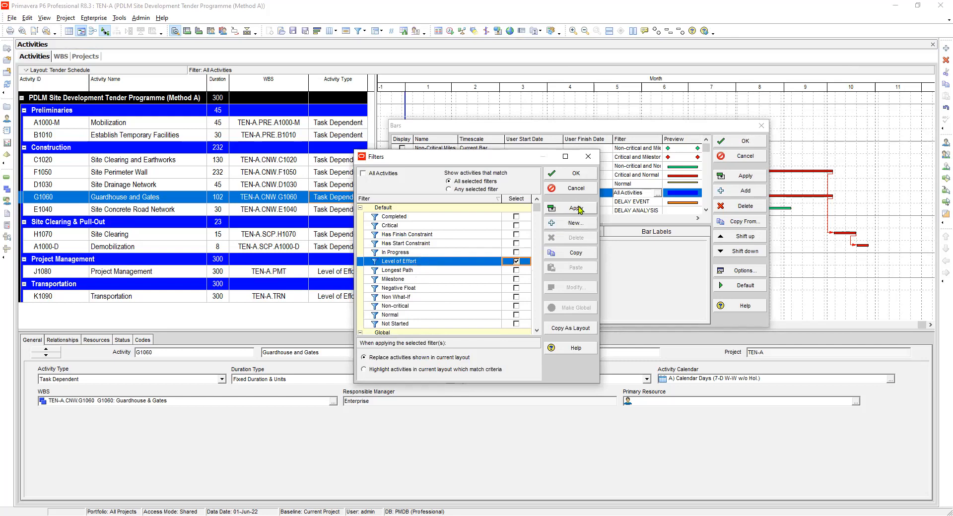
left_click(575, 174)
- Give the Current LOE bar a thinner bar shape and an orange color
left_click(668, 196)
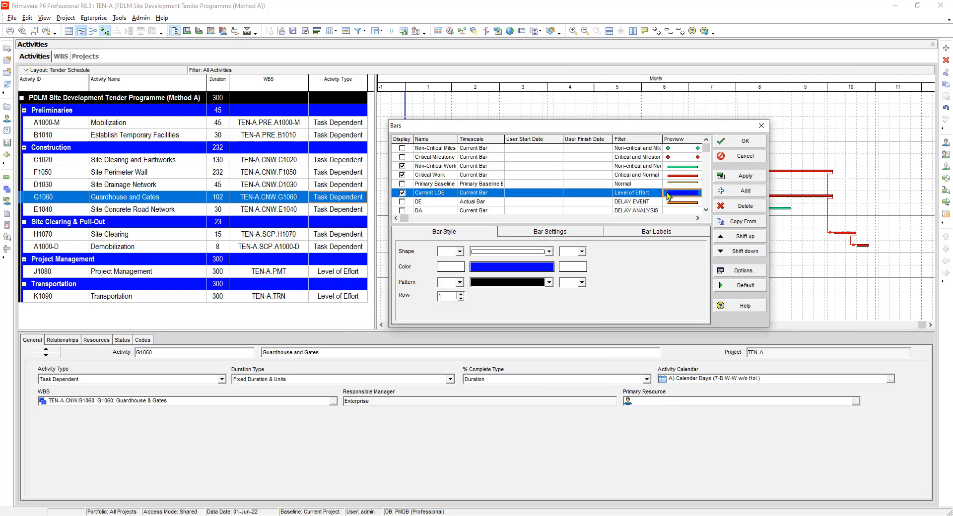
left_click(448, 233)
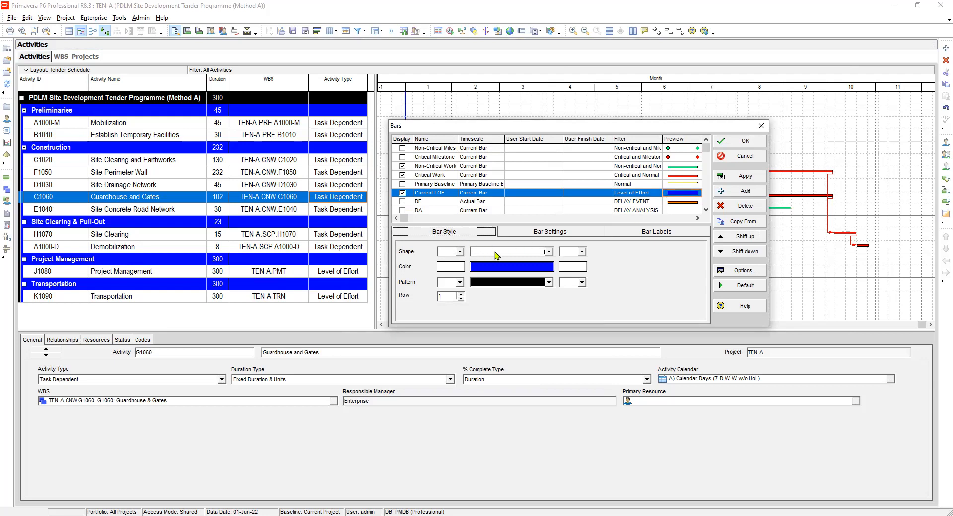
left_click(498, 252)
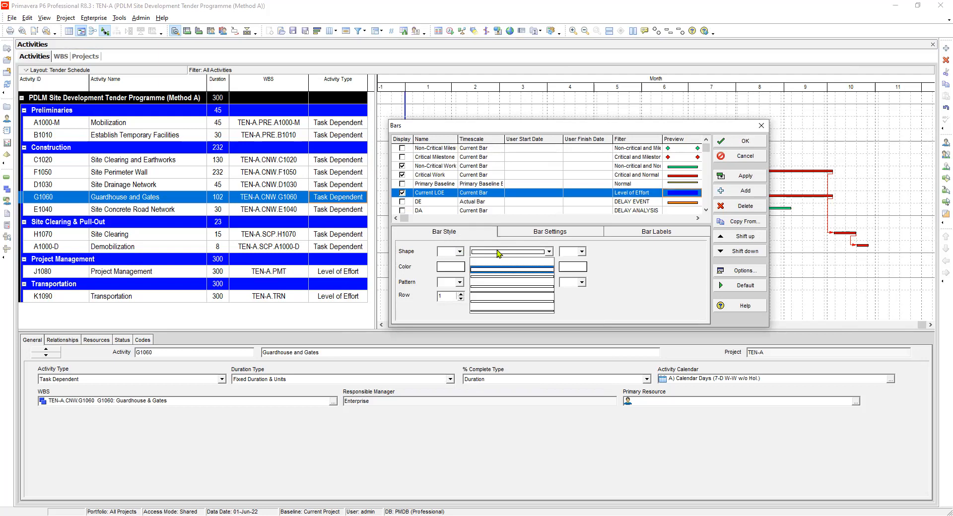
left_click(501, 285)
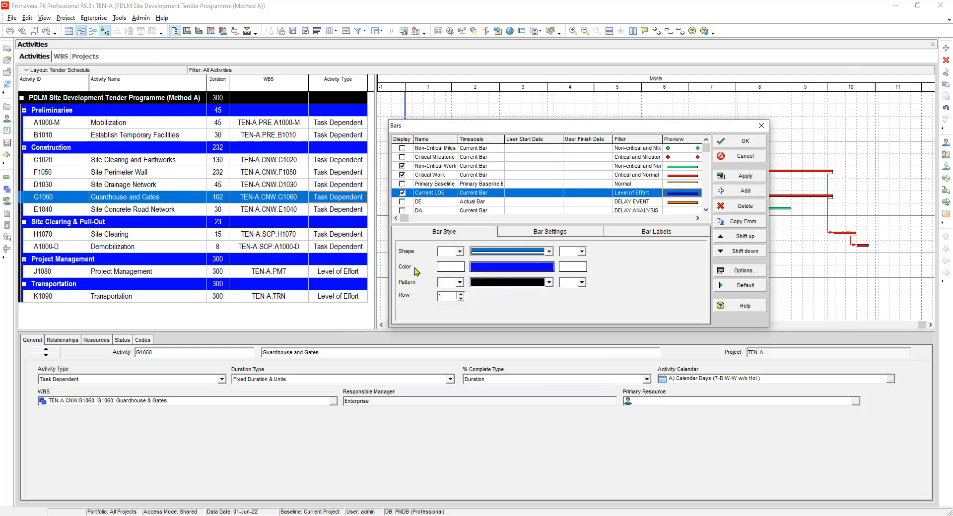
left_click(511, 267)
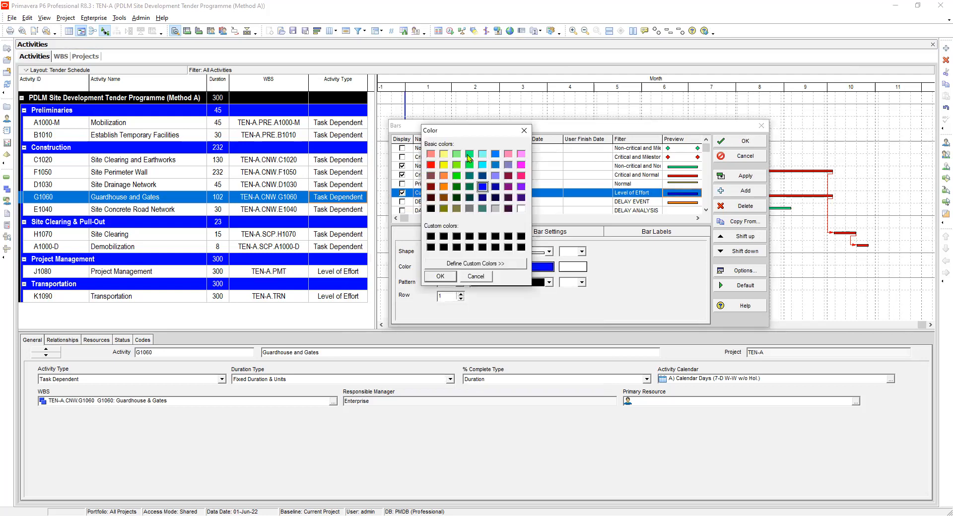
left_click(444, 175)
left_click(440, 276)
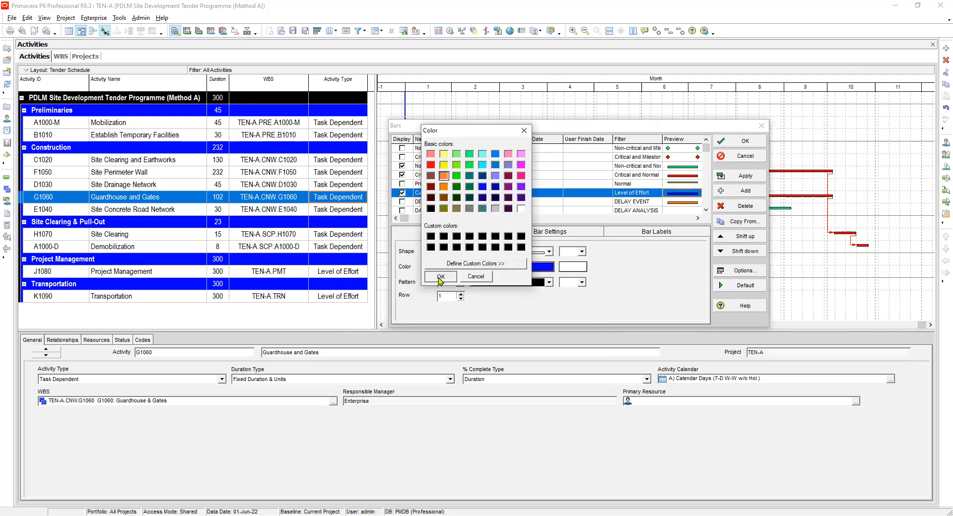
- Choose the solid fill pattern for the Current LOE bar and review its grouping, necking and label settings
left_click(535, 283)
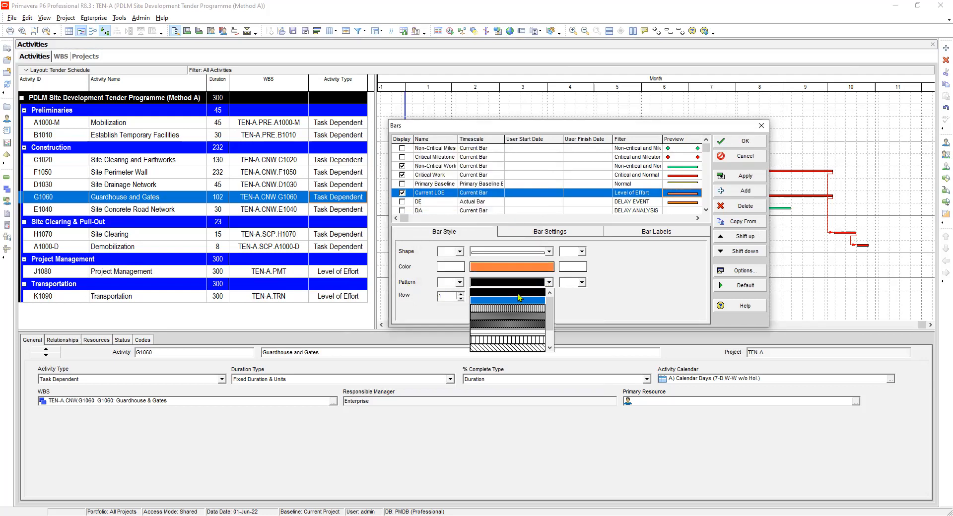
left_click(519, 297)
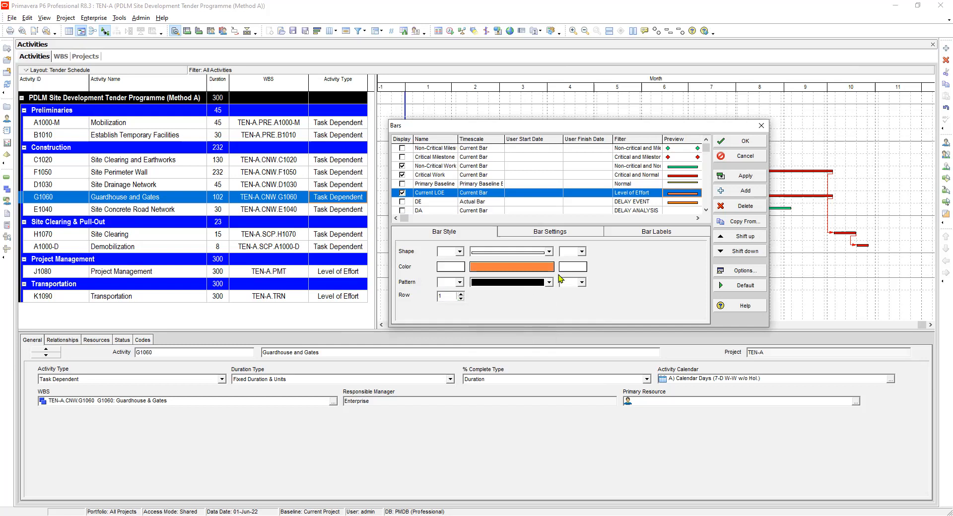
left_click(550, 234)
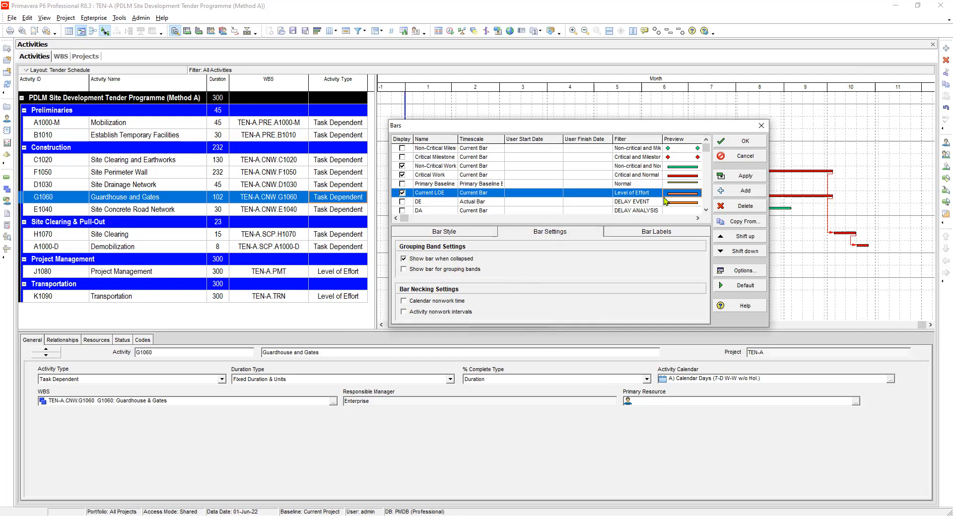
left_click(559, 233)
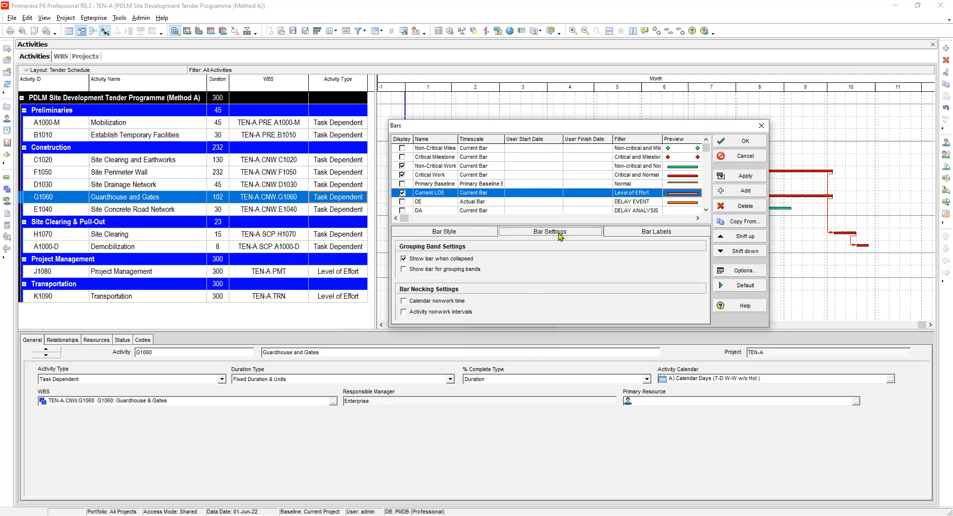
left_click(659, 230)
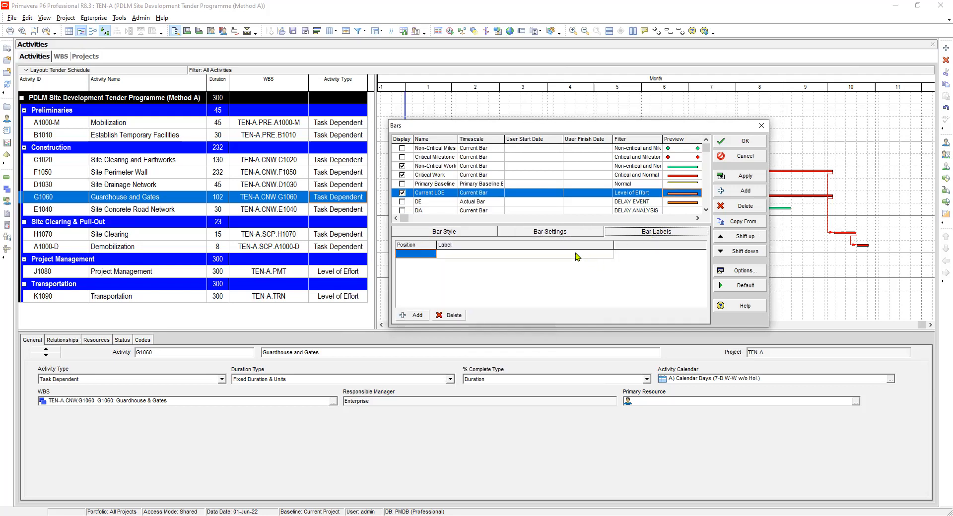
left_click(466, 256)
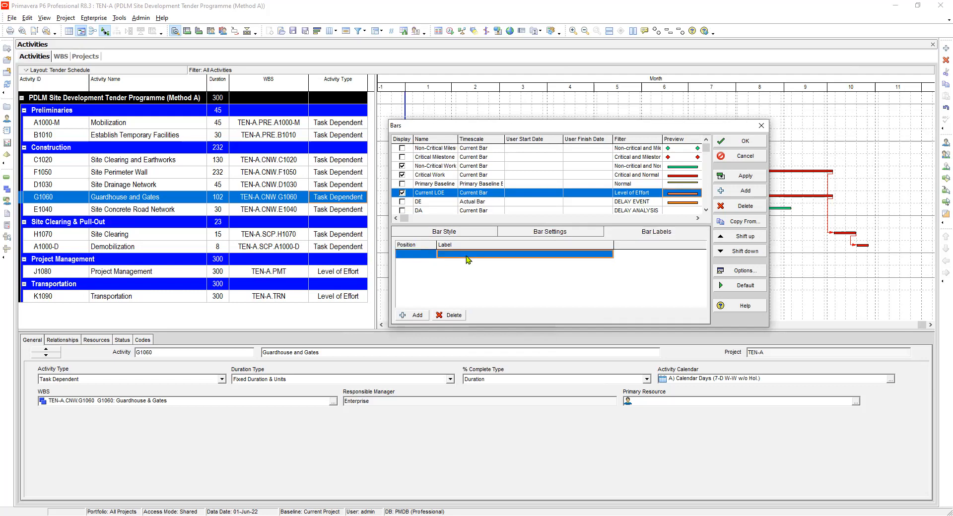
left_click(425, 256)
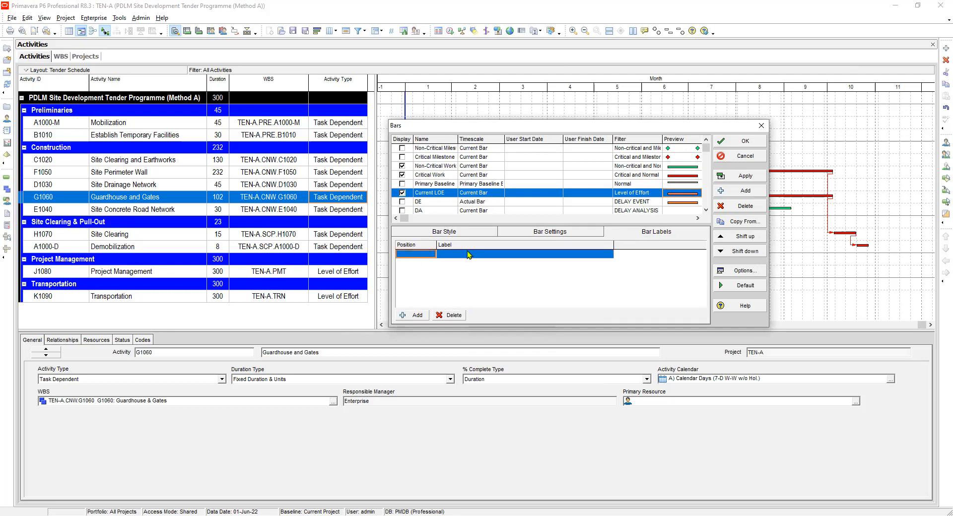
left_click(468, 254)
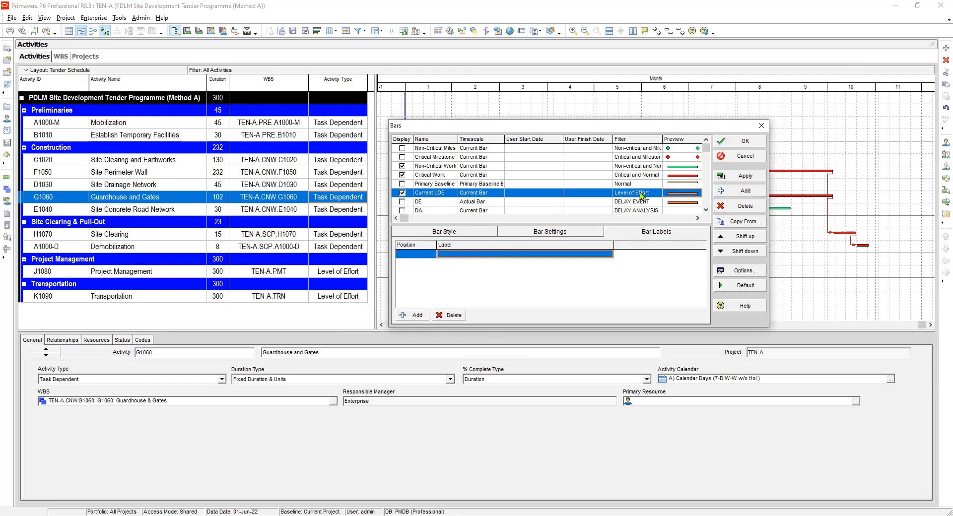
- Apply the Current LOE bar definition to the Gantt chart and close the bar settings
left_click(667, 191)
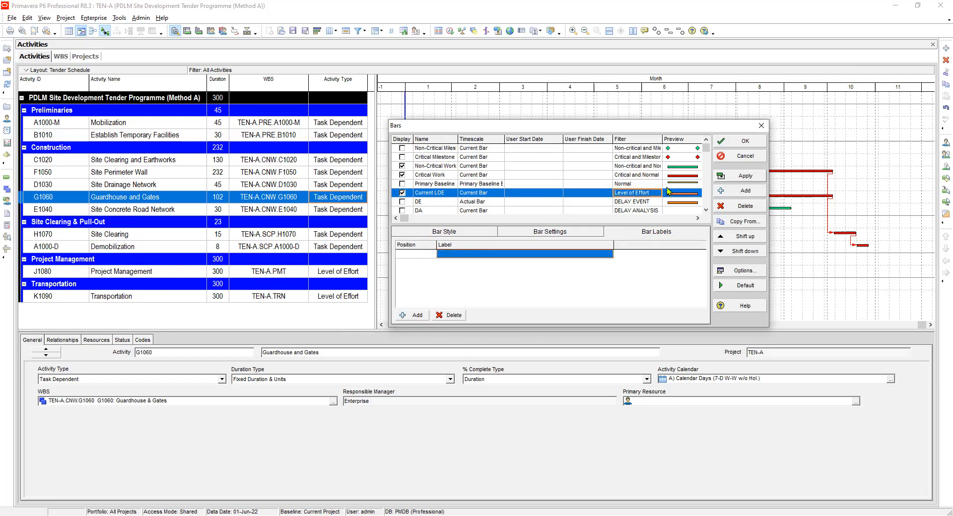
left_click(744, 176)
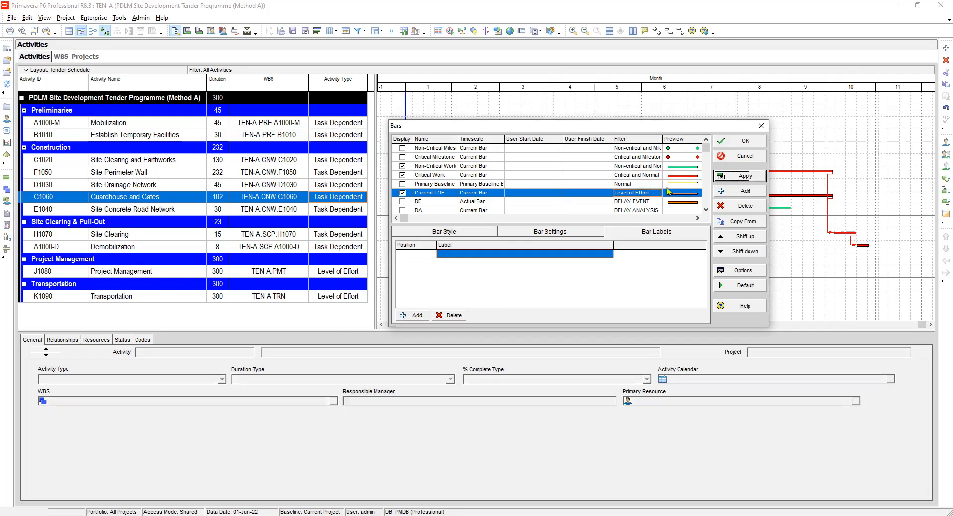
left_click(745, 143)
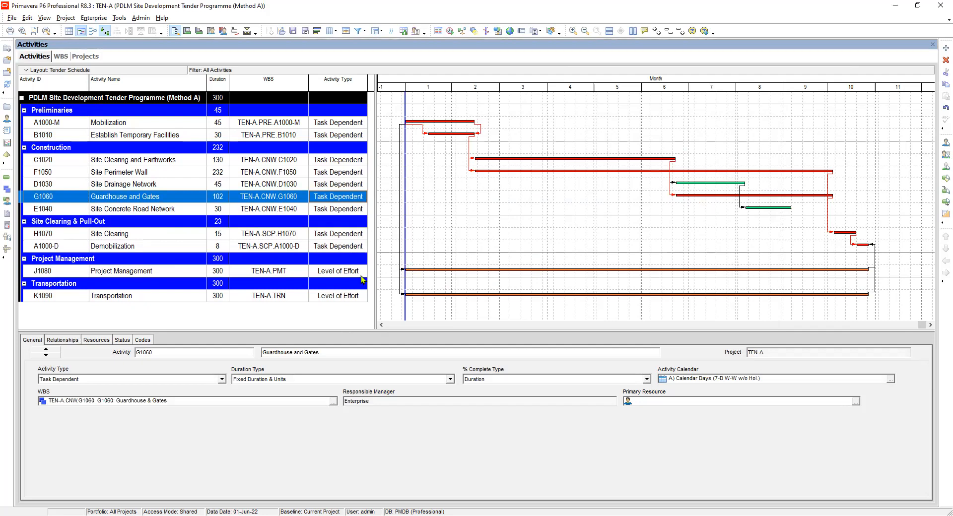
- Examine the activity types and durations of Project Management and Transportation against their Gantt bars
left_click(341, 271)
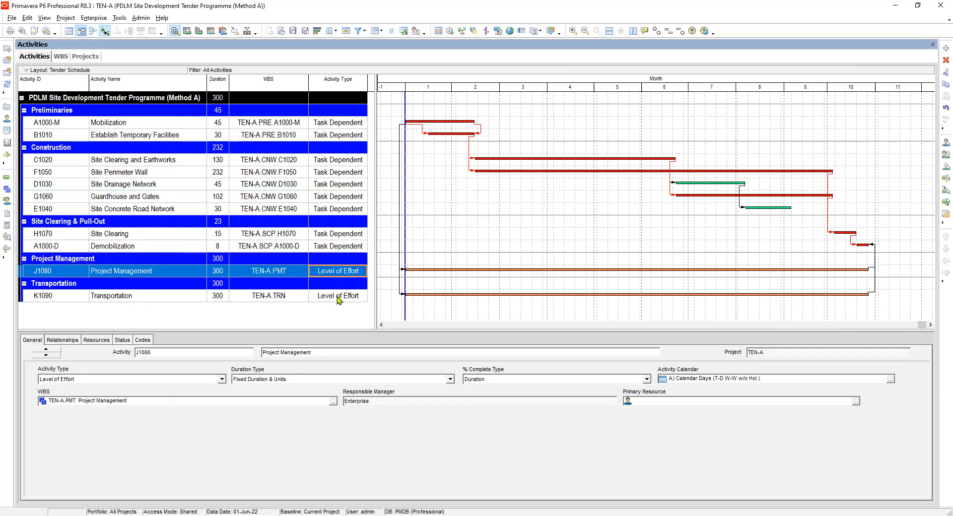
left_click(339, 298)
left_click(222, 275)
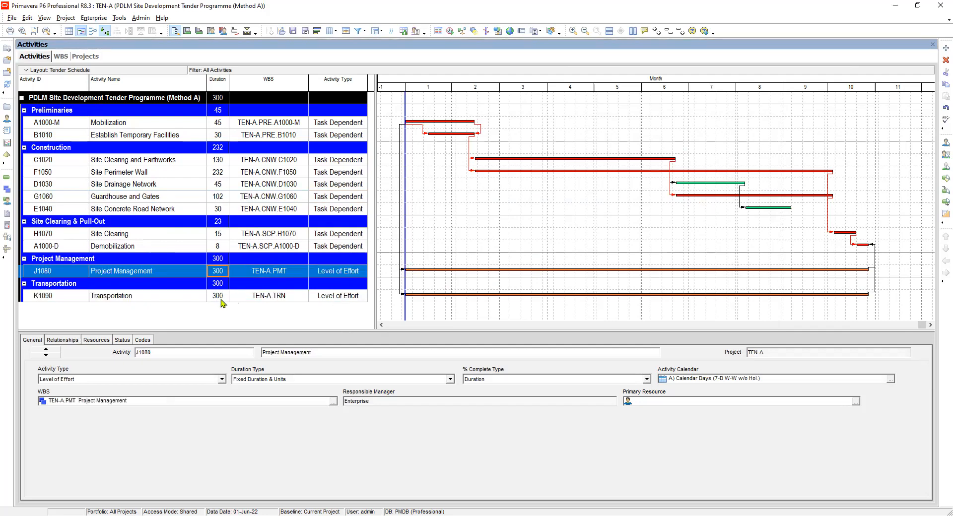
left_click(221, 295)
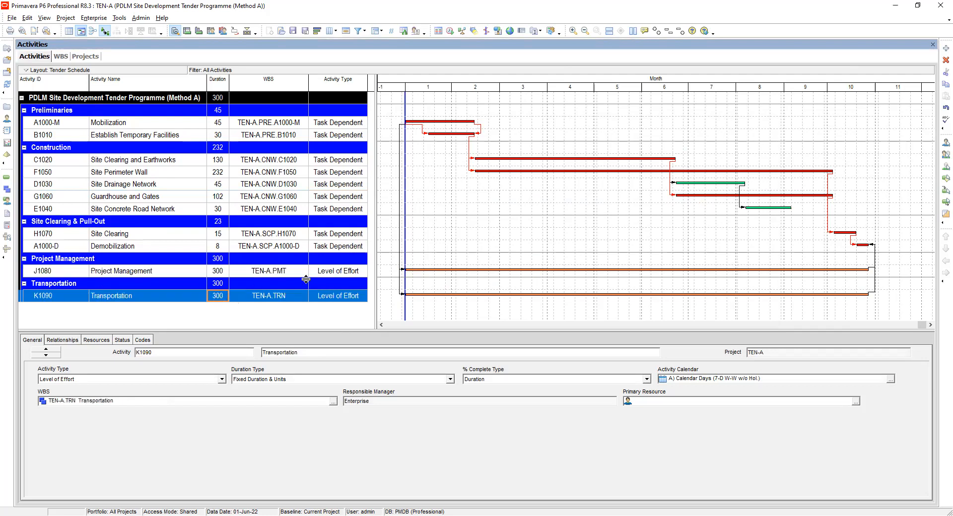
left_click(346, 272)
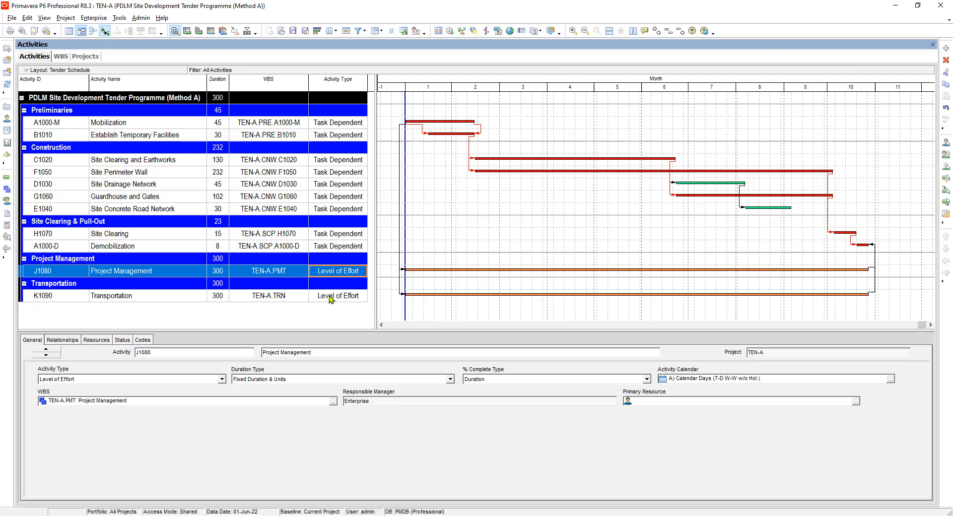
left_click(56, 286)
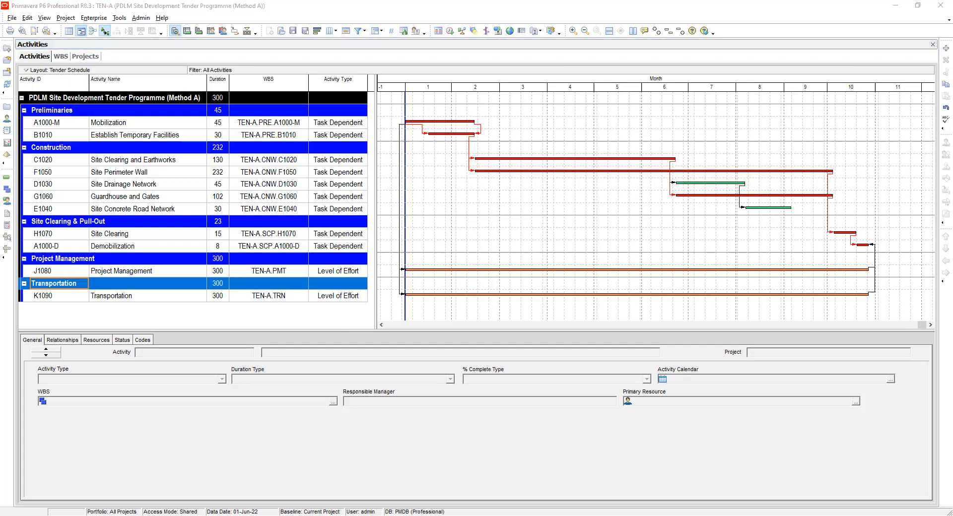
left_click(226, 432)
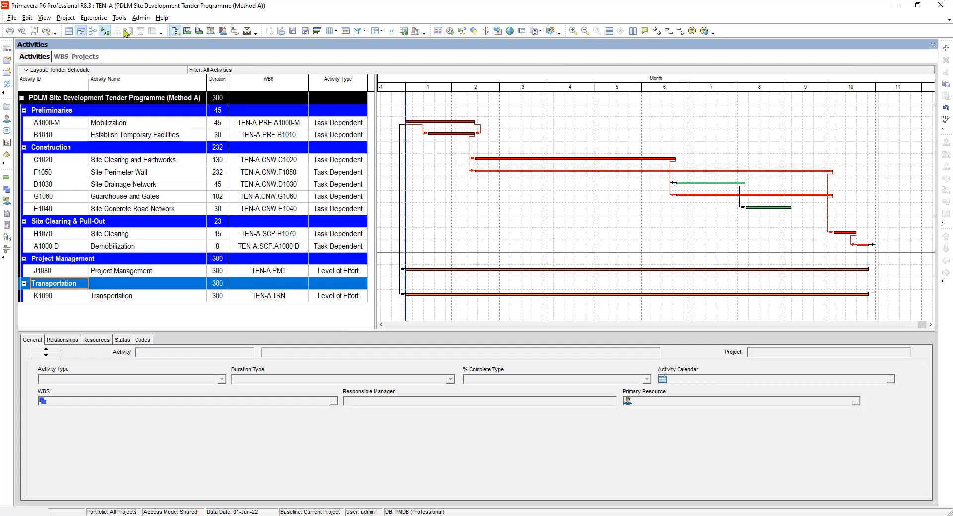
- Open the project list and examine the TEN-A project's details, including its defaults for new activities
left_click(89, 57)
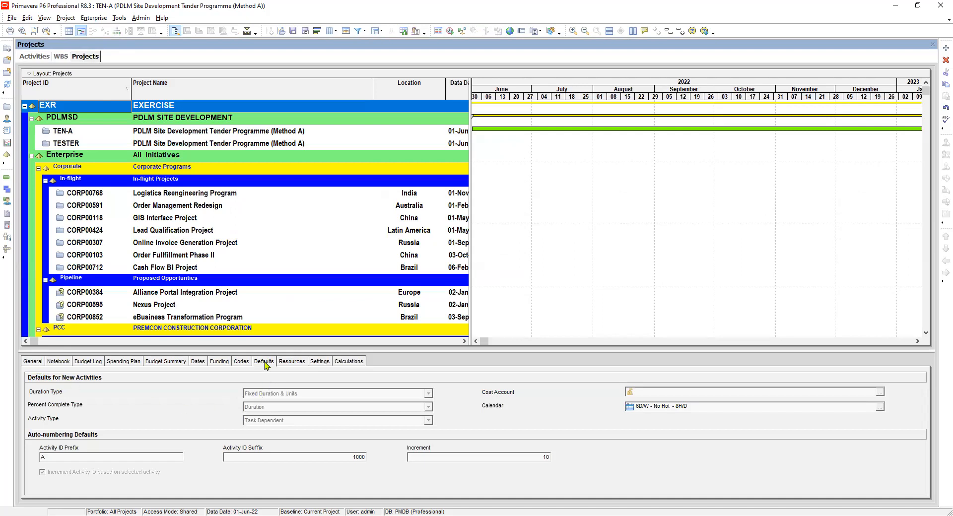
left_click(31, 361)
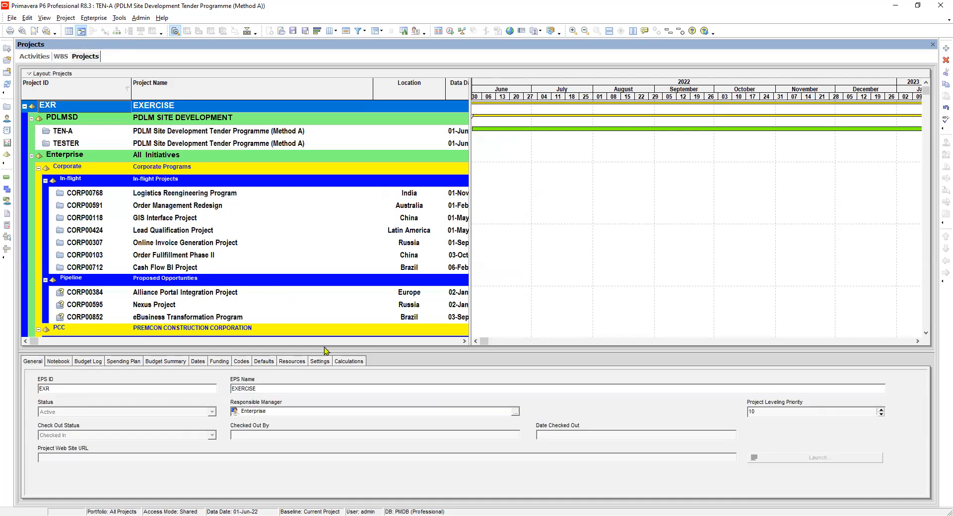
left_click(349, 363)
left_click(327, 363)
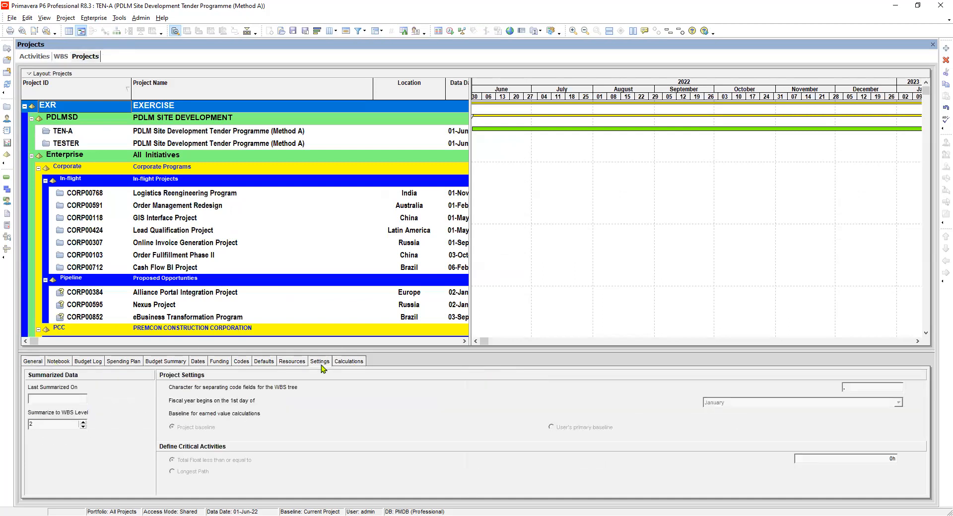
left_click(296, 362)
left_click(268, 362)
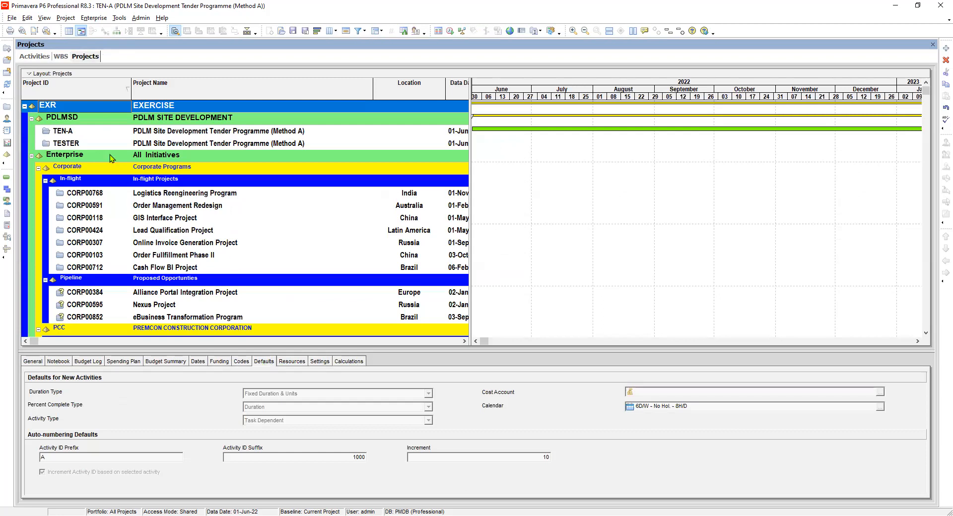
left_click(122, 132)
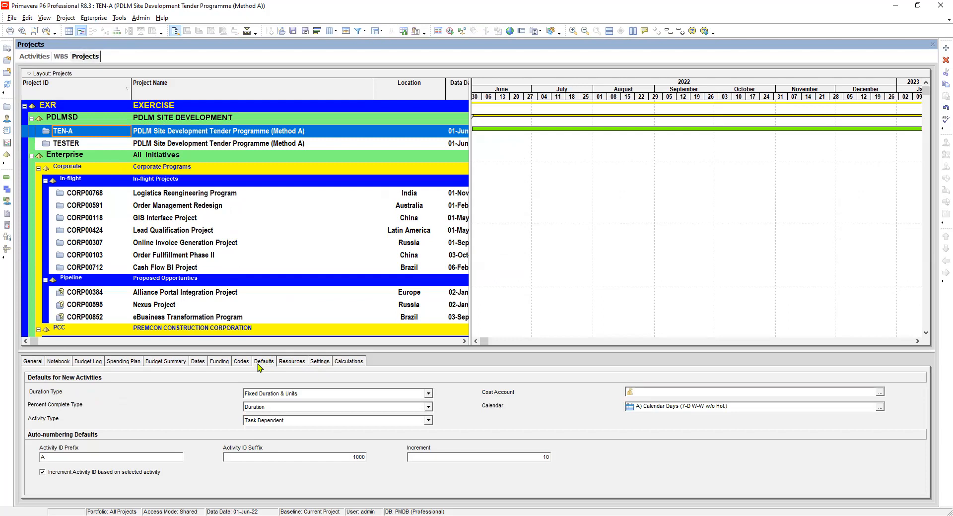
left_click(290, 362)
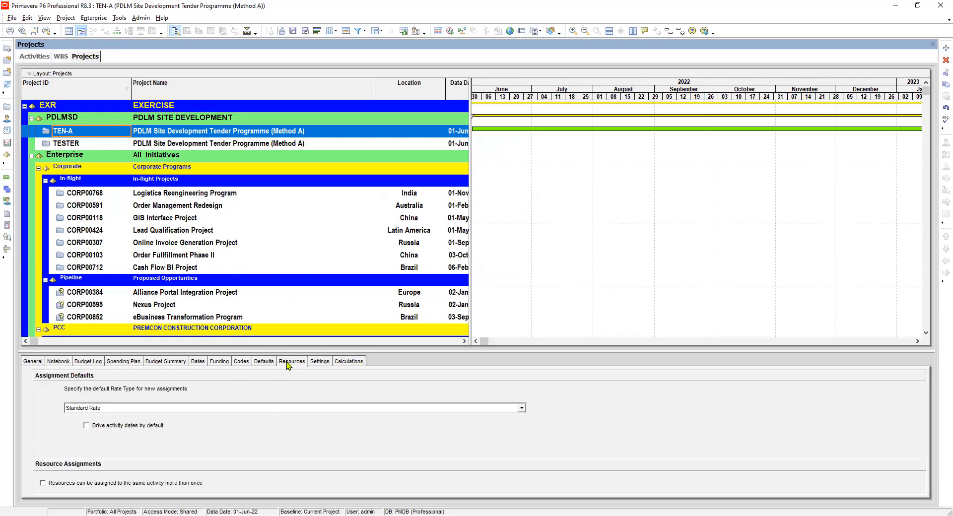
left_click(35, 362)
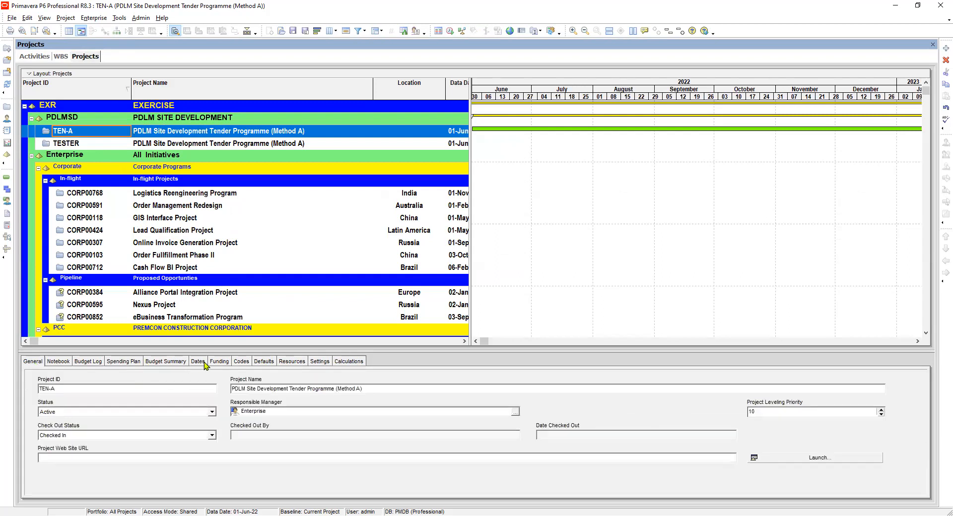
left_click(264, 363)
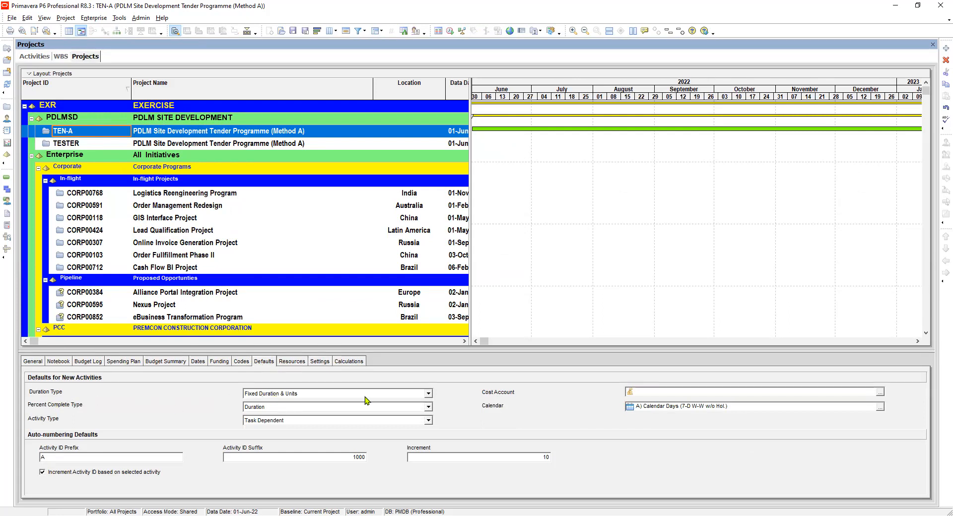
- Review the available Duration Type options in TEN-A's defaults, keeping Fixed Duration & Units
left_click(429, 394)
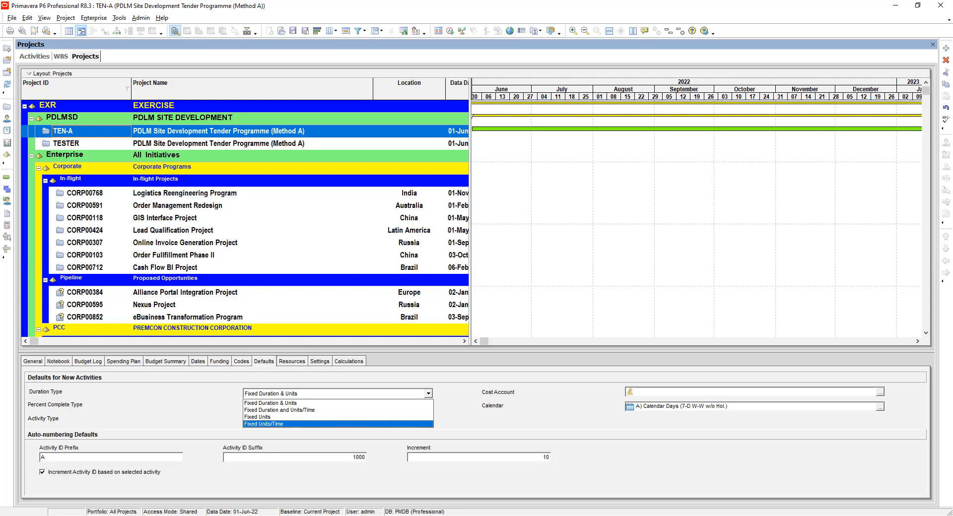
key("alt+Tab")
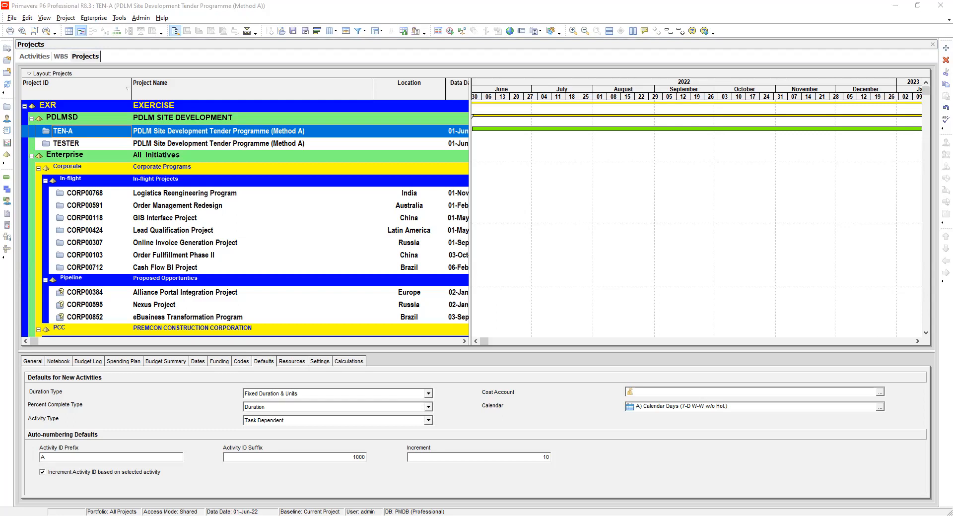
left_click(302, 395)
left_click(465, 403)
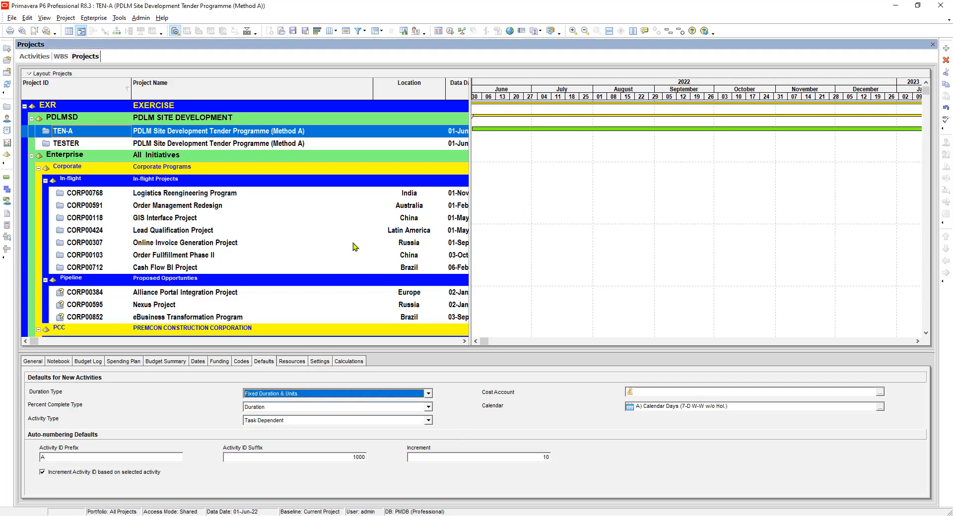
- Return to the activities, widen the table area, and add Duration Type after Activity Type in the displayed columns
left_click(37, 55)
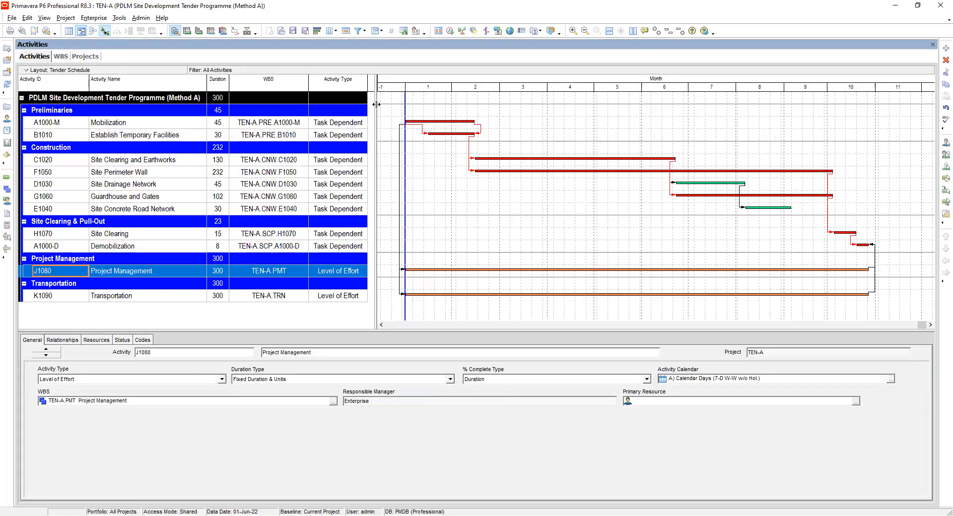
left_click_drag(375, 104, 447, 104)
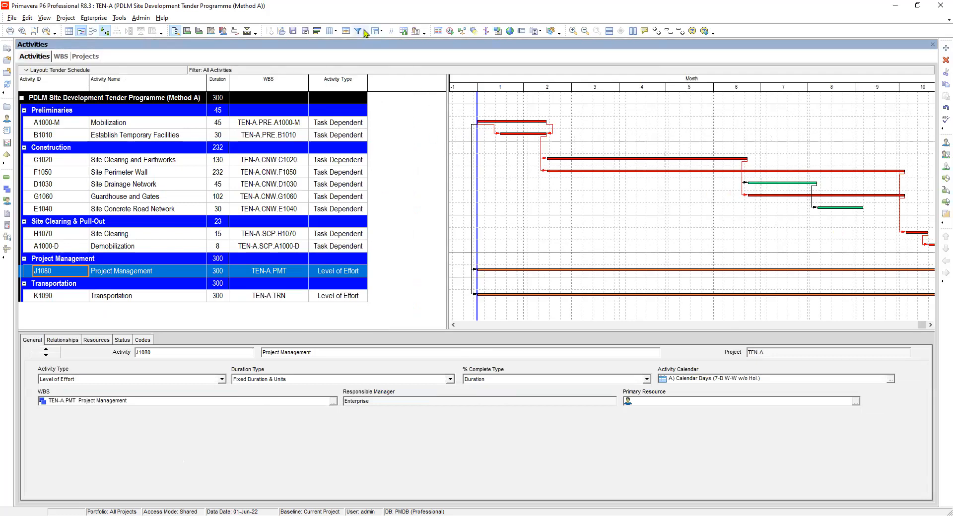
left_click(329, 31)
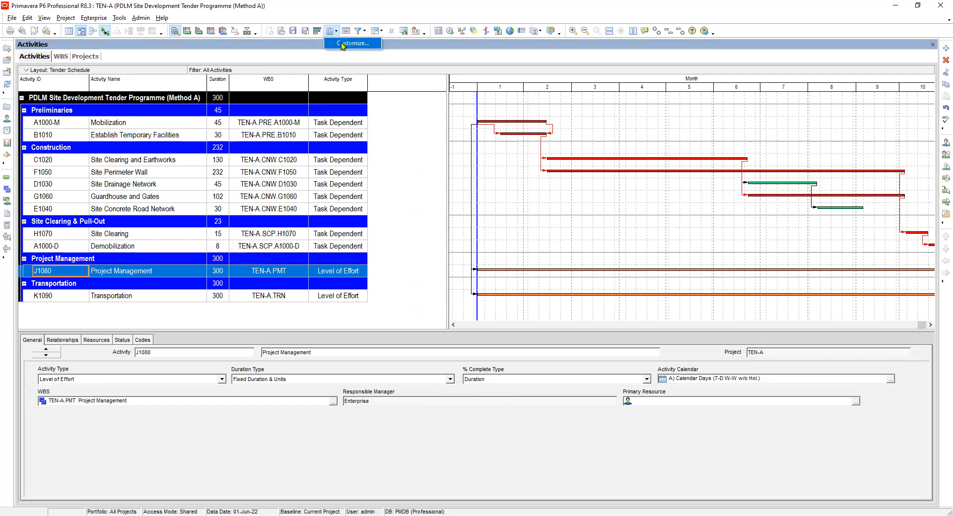
left_click(341, 45)
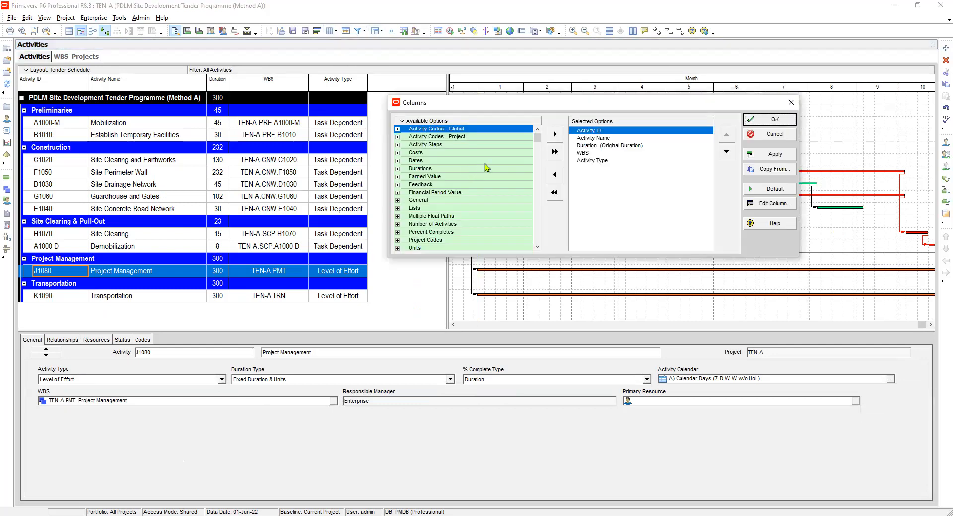
left_click(446, 154)
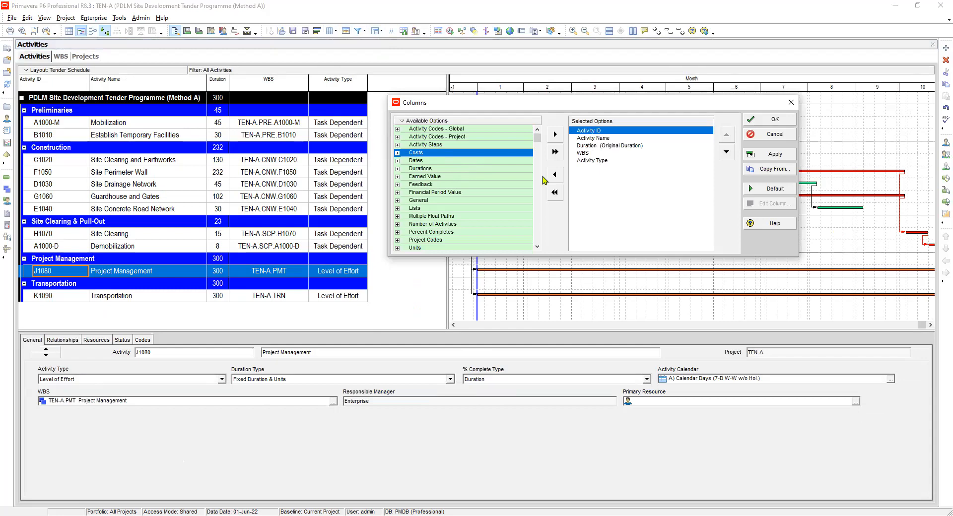
key("ctrl+f")
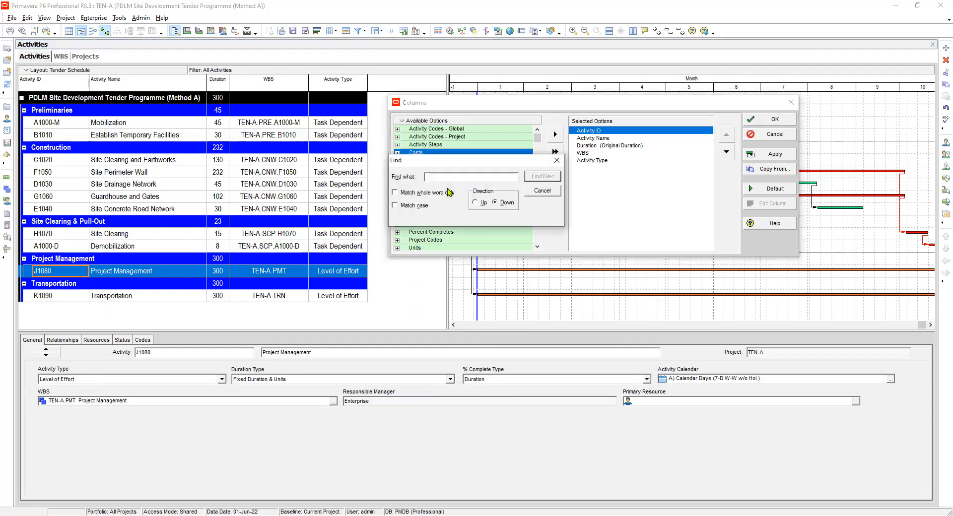
type("type")
key("Return")
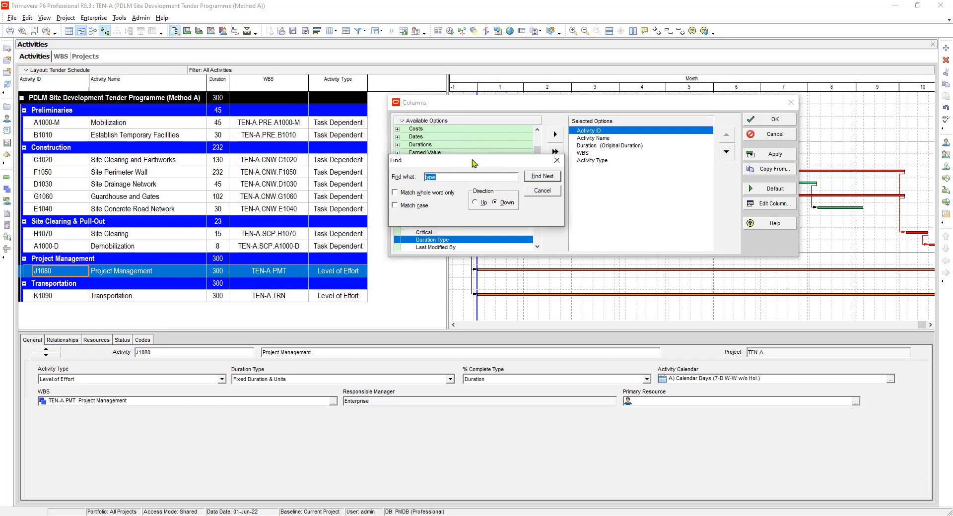
left_click_drag(472, 163, 293, 142)
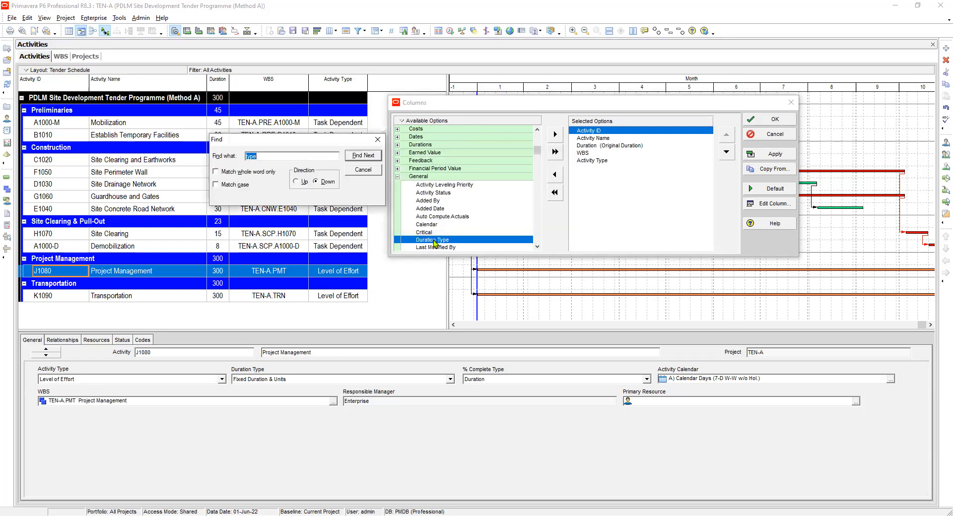
left_click(378, 139)
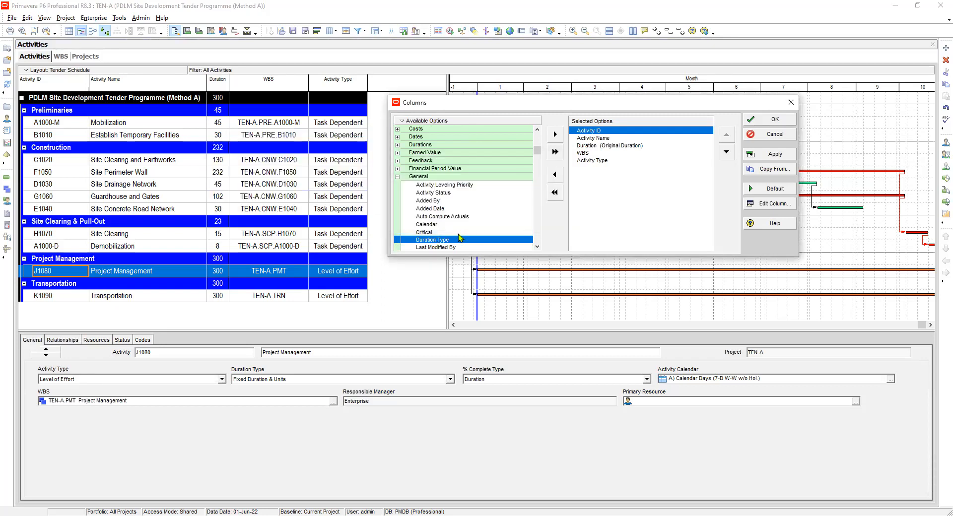
left_click(597, 162)
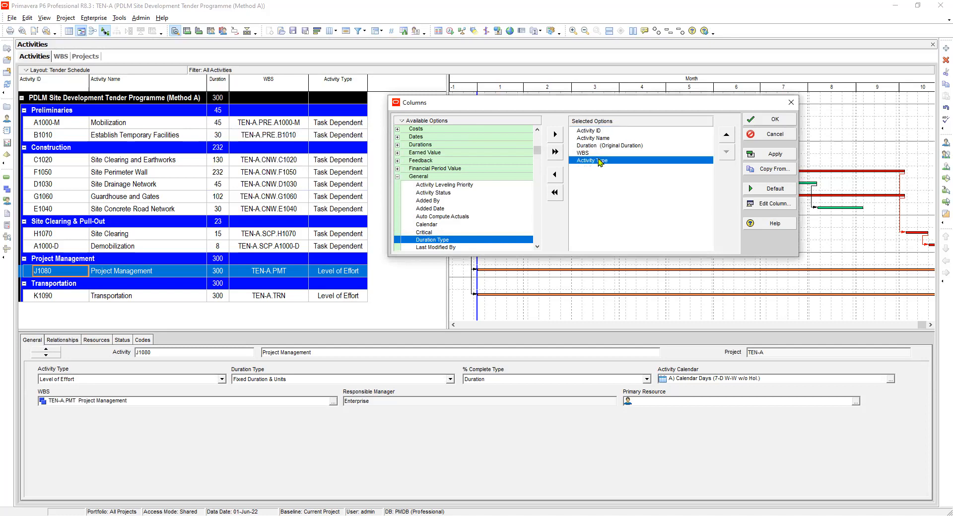
left_click(555, 135)
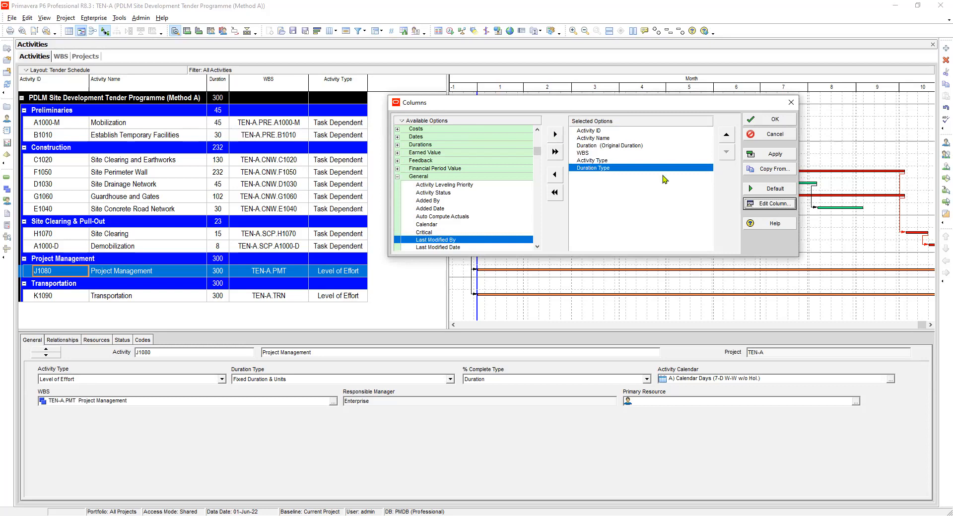
- Center-align the Duration Type column and apply the column changes to the activity table
left_click(768, 203)
left_click(469, 303)
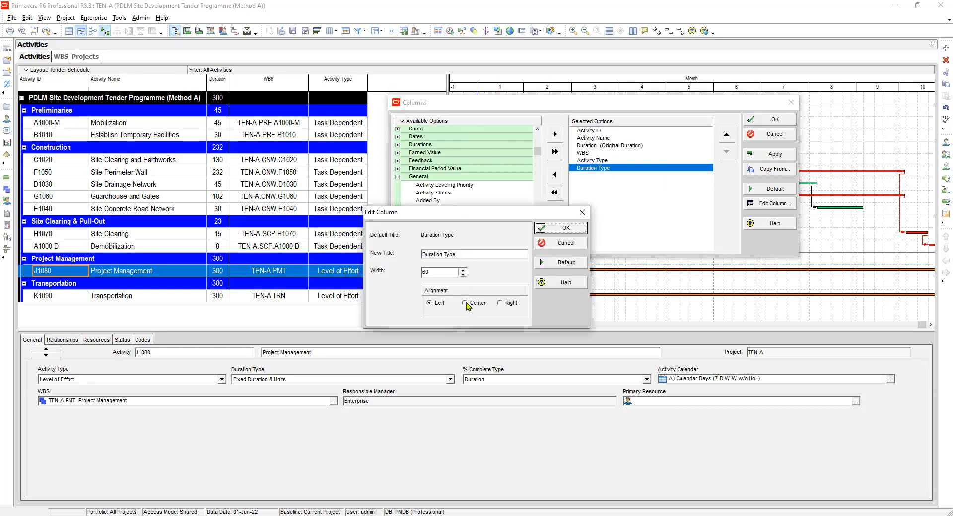
left_click(565, 228)
left_click(773, 154)
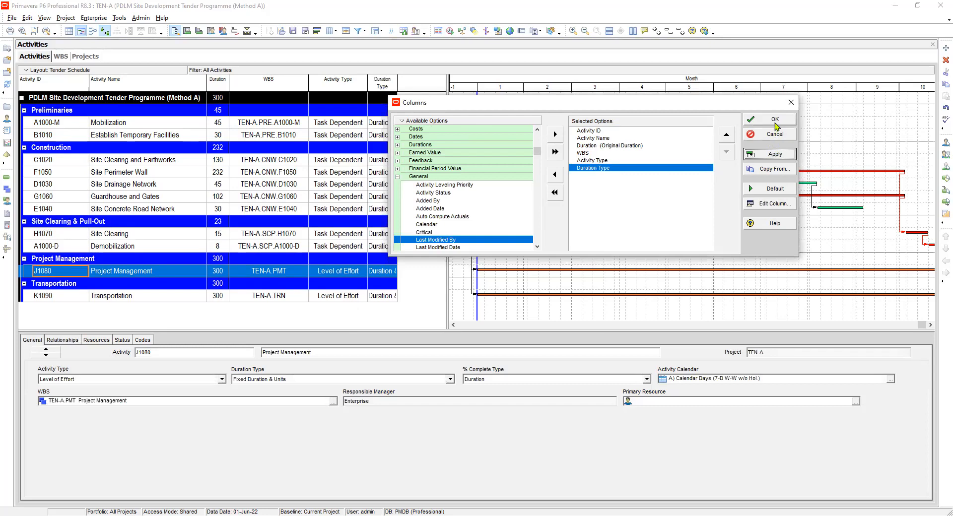
left_click(776, 120)
- Widen the Duration Type column to fit its full text and fit the table area beside the Gantt chart
left_click_drag(398, 76, 425, 76)
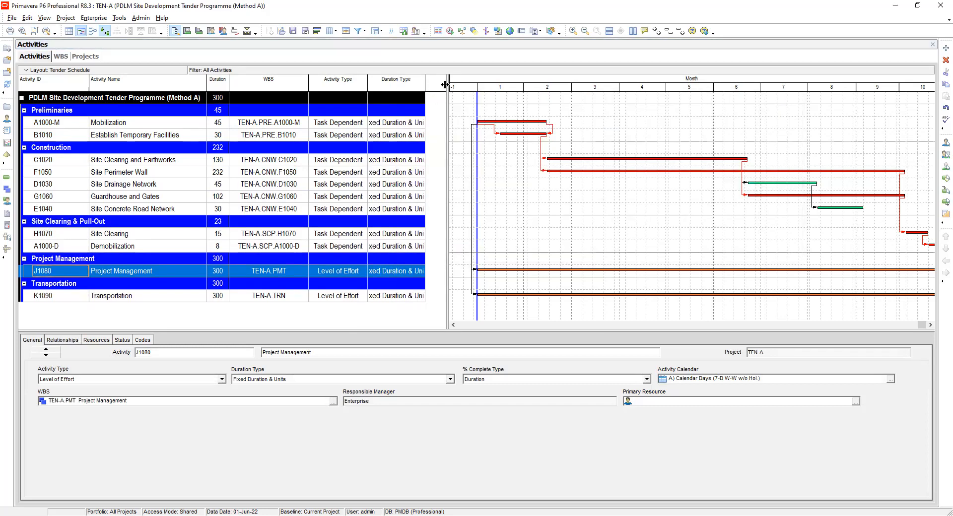
left_click(447, 85)
mouse_move(447, 83)
left_mouse_down()
mouse_move(496, 87)
mouse_move(428, 84)
mouse_move(455, 88)
left_mouse_up()
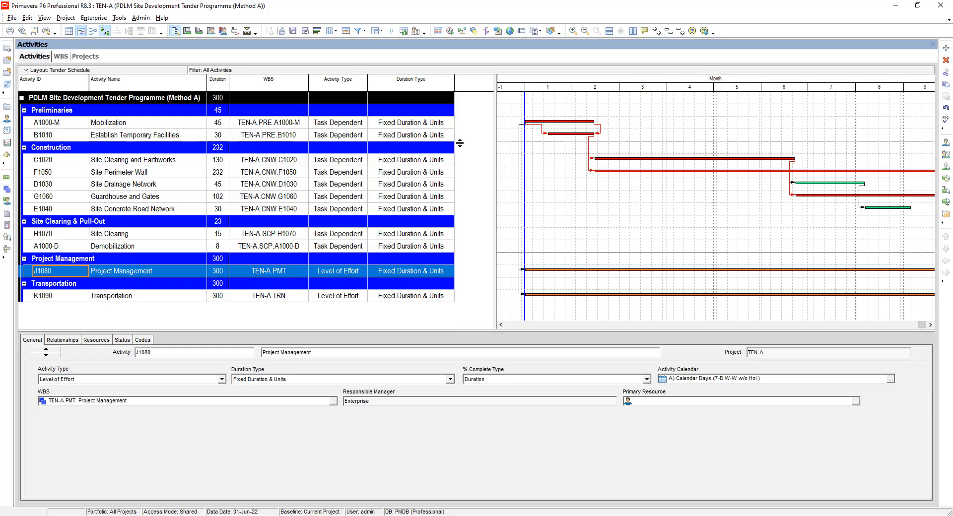
left_click(419, 125)
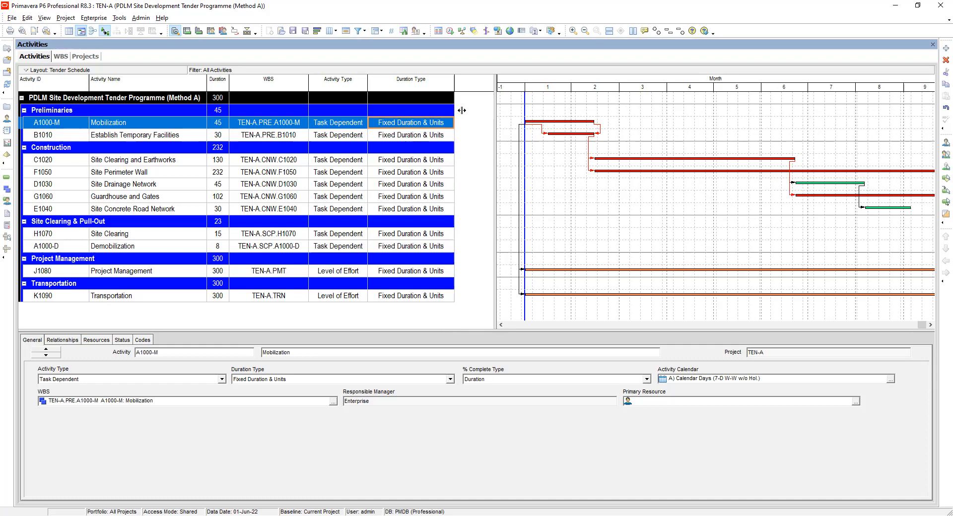
left_click_drag(461, 110, 462, 110)
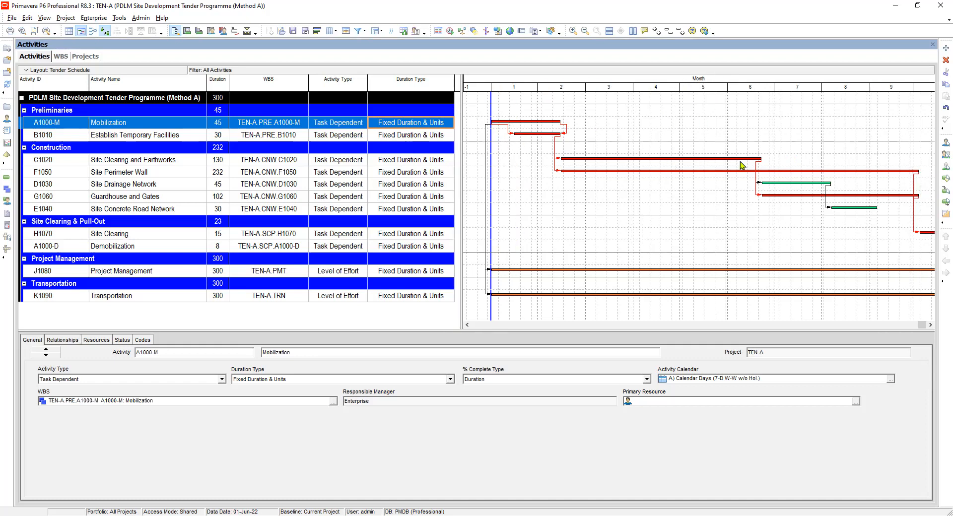
scroll(739, 160, "right", 2)
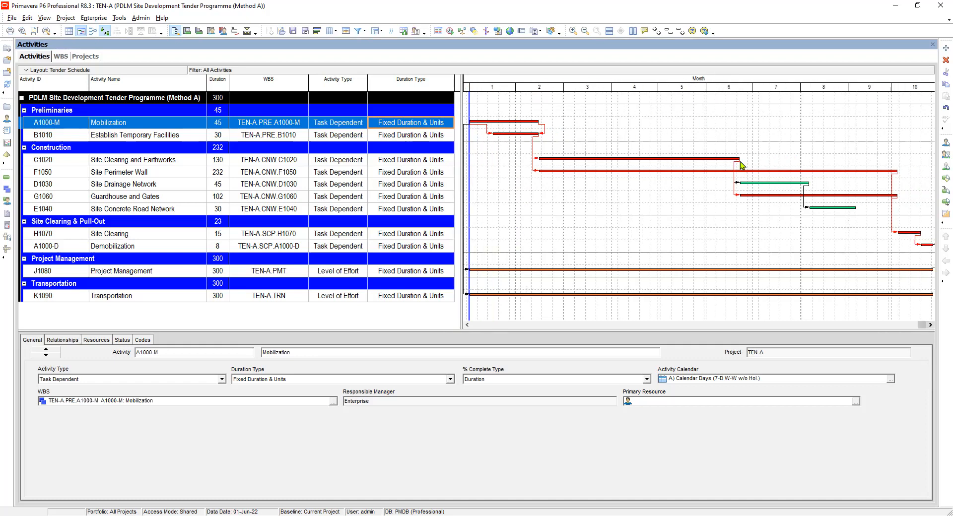
left_click(422, 137)
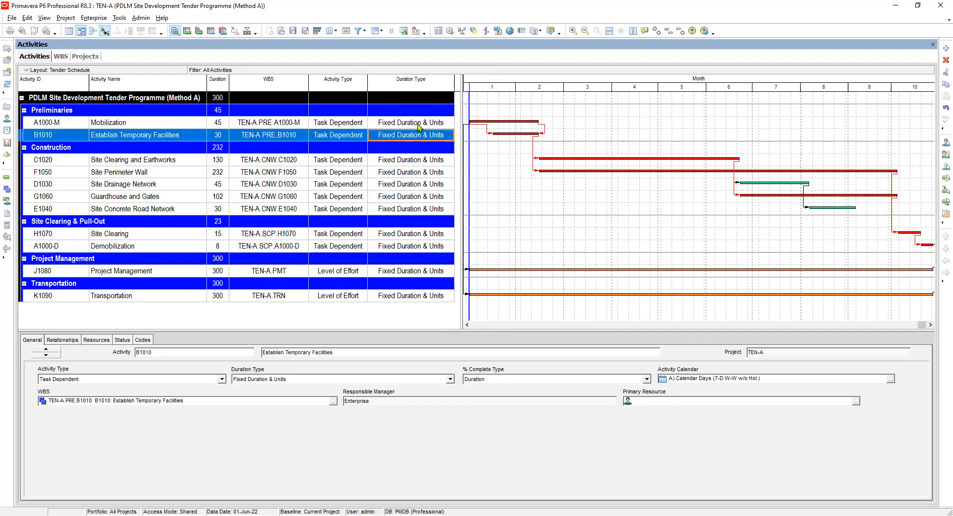
left_click(415, 122)
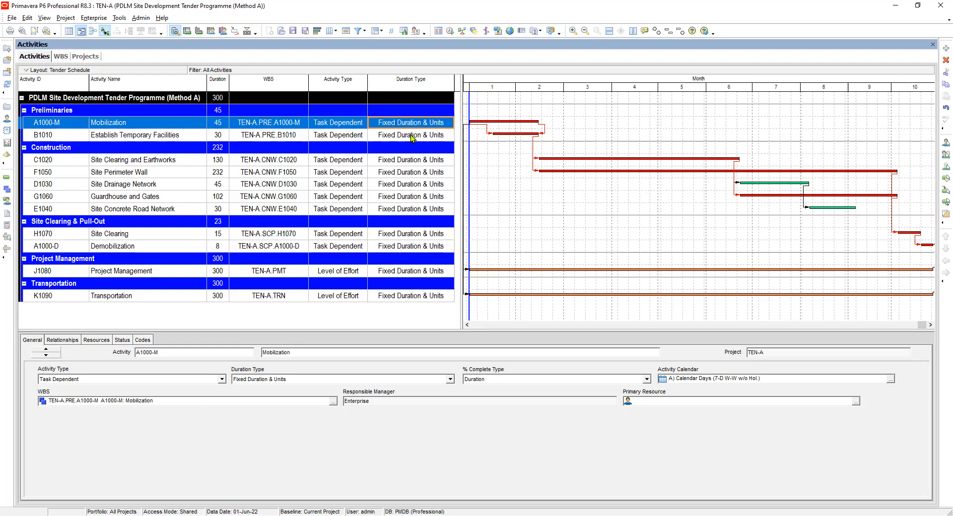
left_click(413, 131)
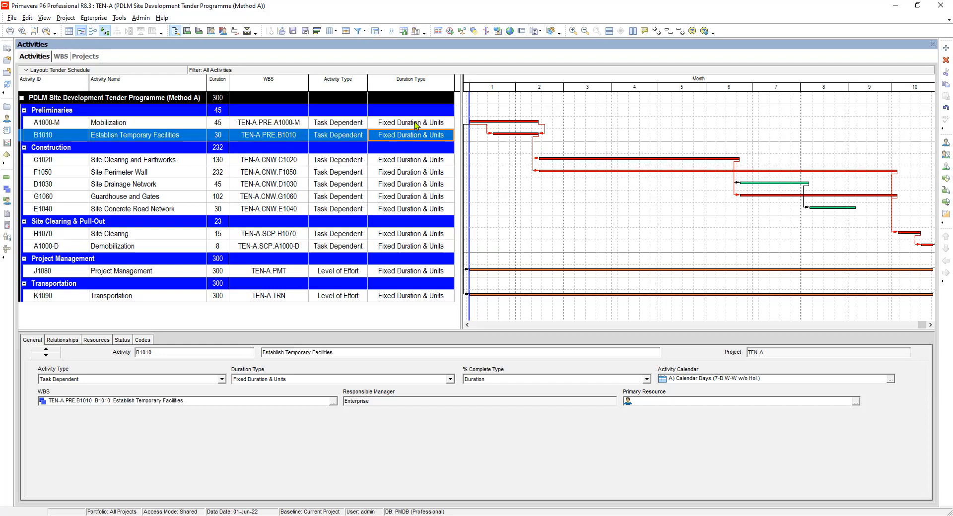
left_click(416, 124)
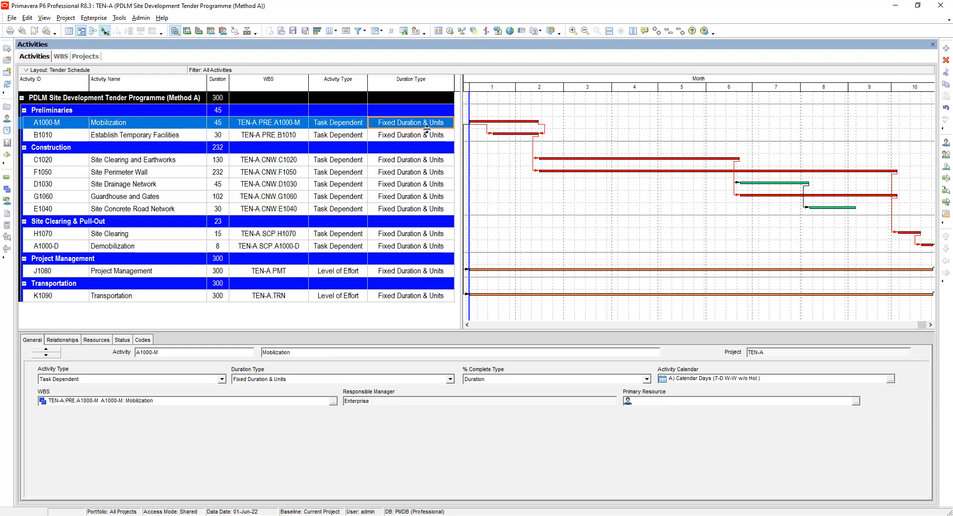
left_click(423, 135)
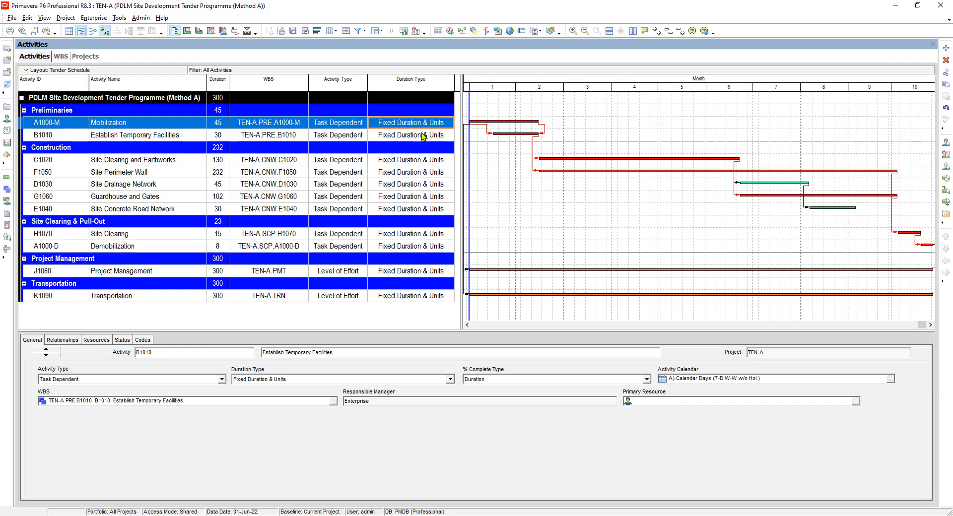
left_click(434, 125)
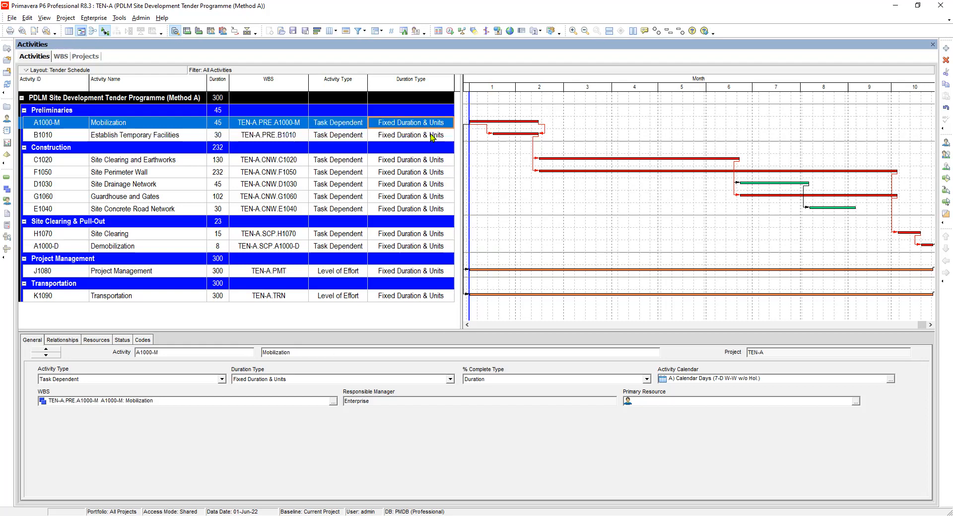
left_click(427, 136)
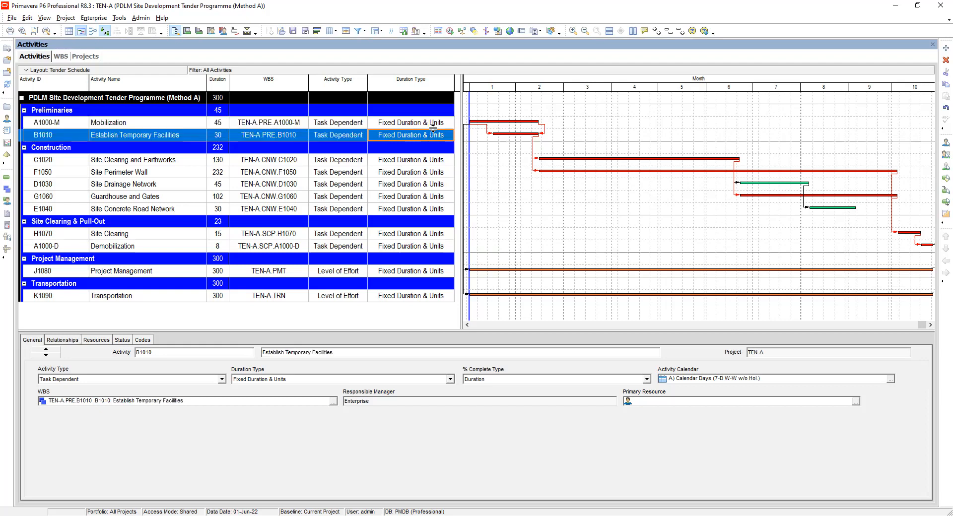
- Review the duration type options available for the Mobilization activity, keeping Fixed Duration & Units
left_click(437, 121)
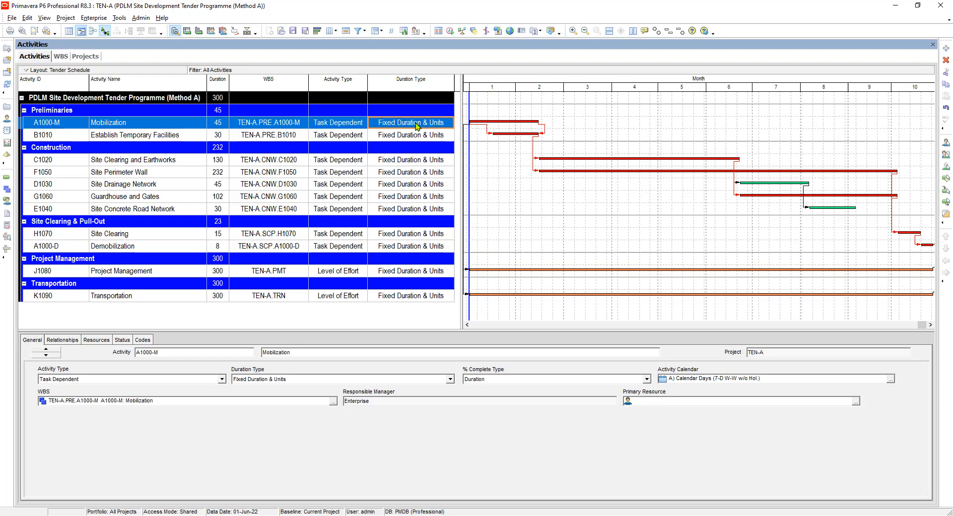
left_click(415, 125)
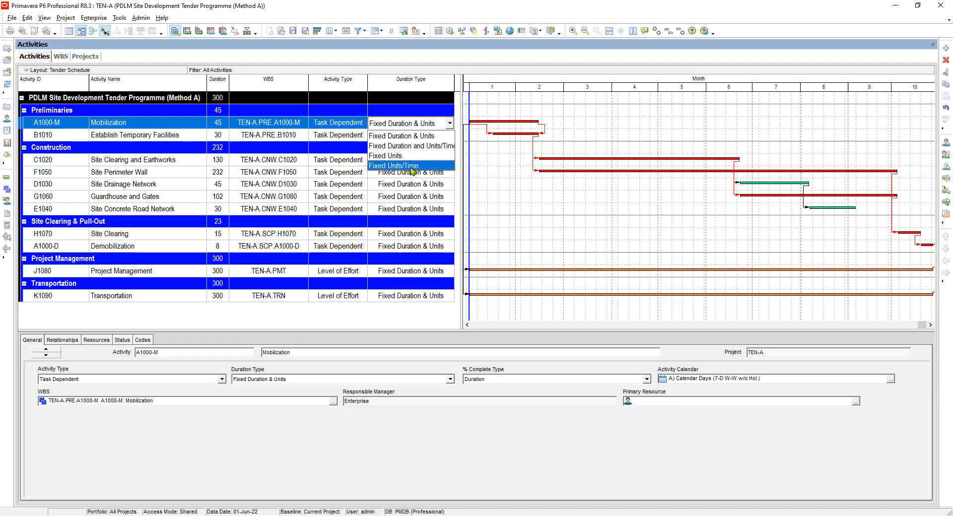
left_click(400, 137)
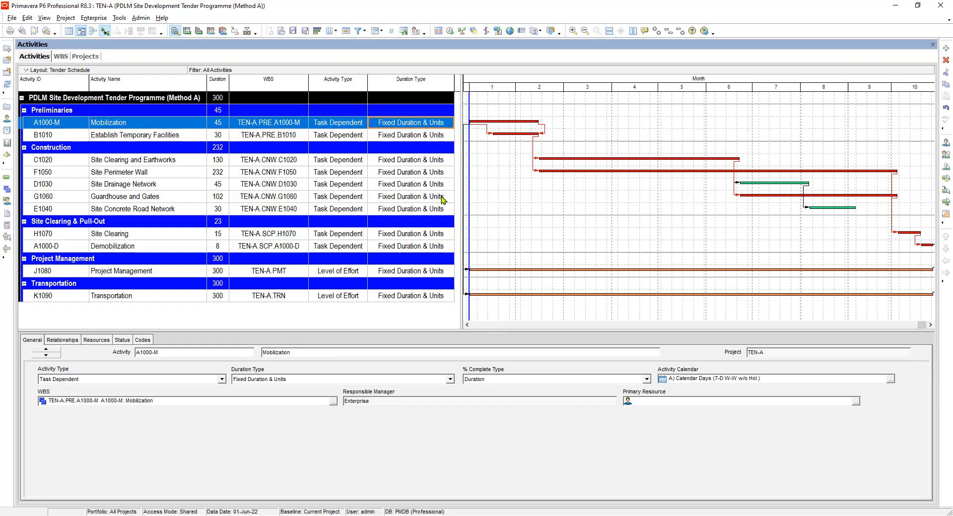
- Fill Fixed Duration & Units down from Mobilization through Transportation for all activities in the table
left_click(426, 134)
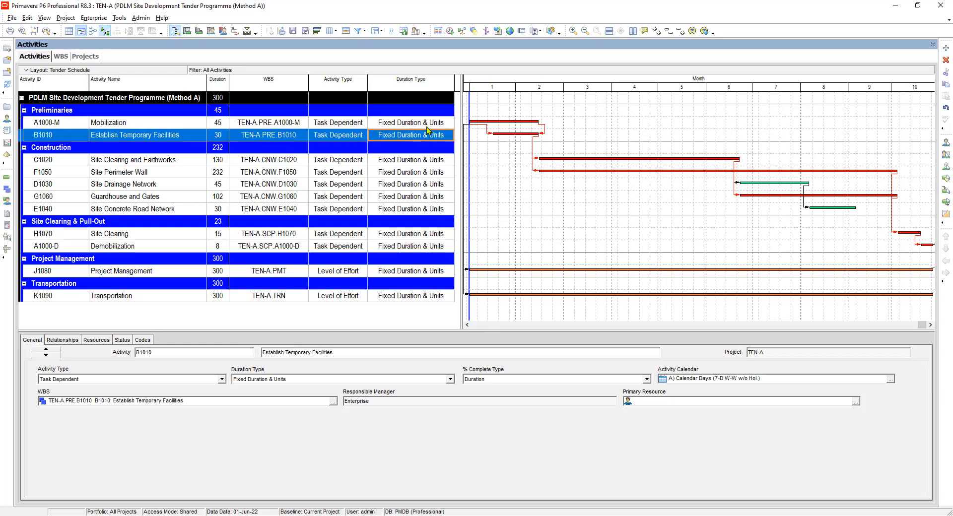
left_click(427, 123)
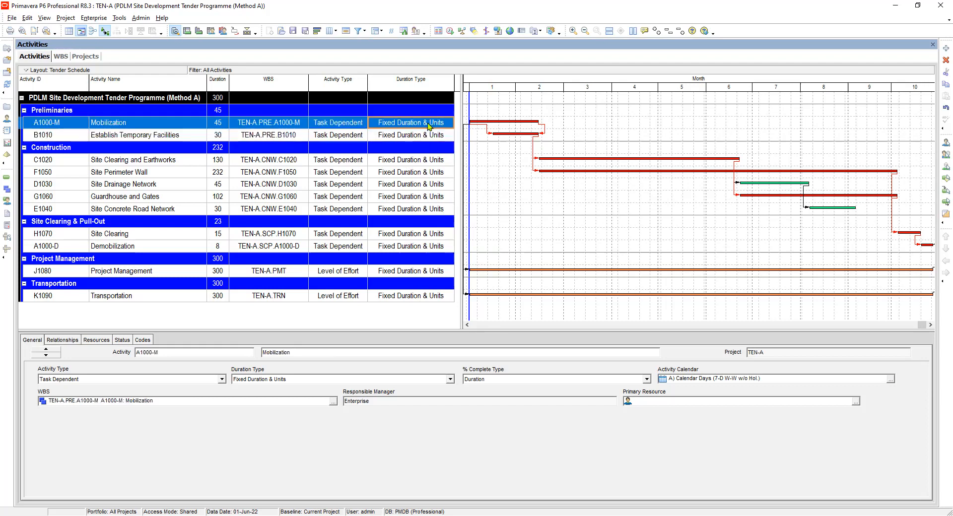
left_click(423, 136)
left_click(426, 124)
left_click(426, 297, "shift")
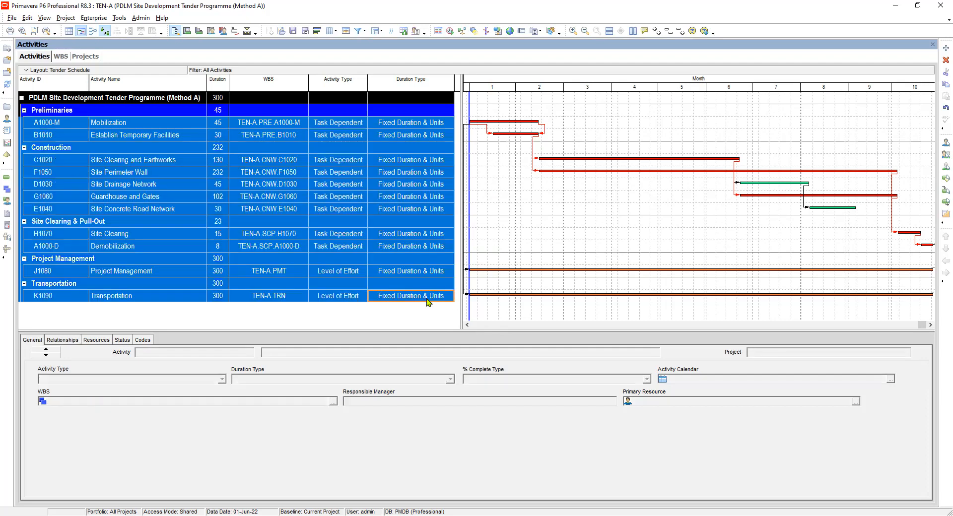
right_click(426, 176)
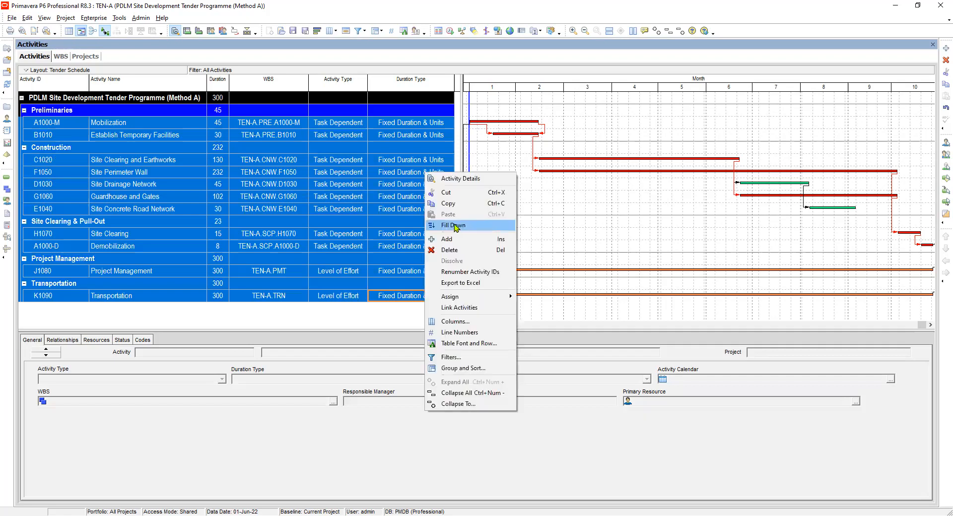
left_click(455, 226)
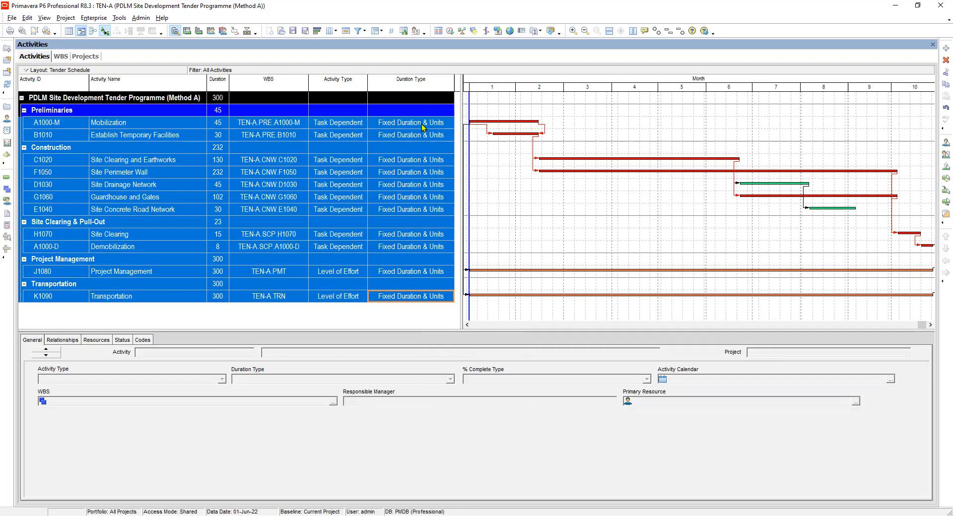
left_click(409, 164)
left_click(406, 173)
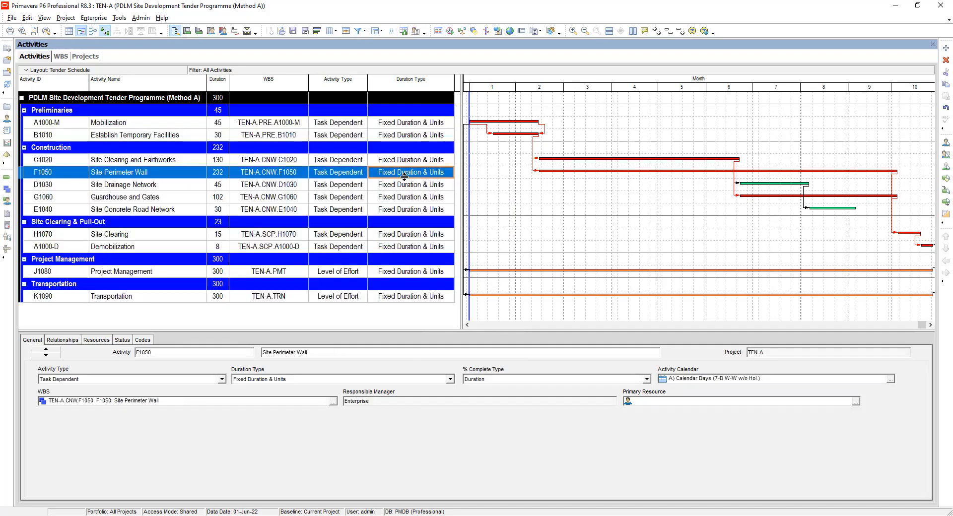
left_click(402, 298)
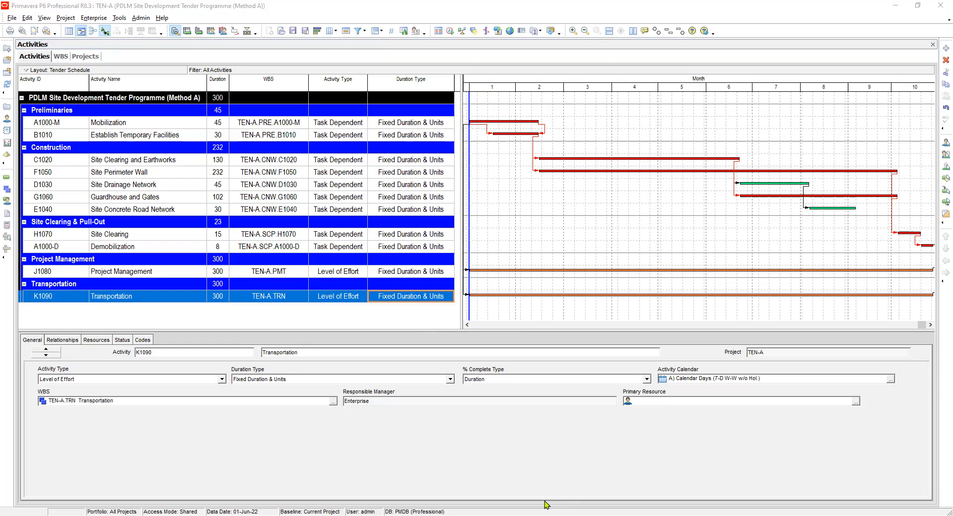
key("alt+Tab")
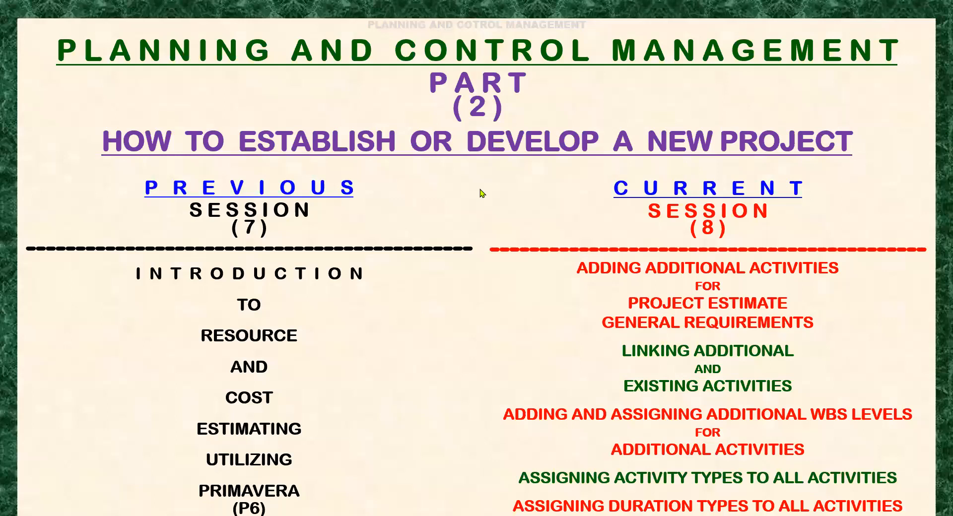
left_click(483, 189)
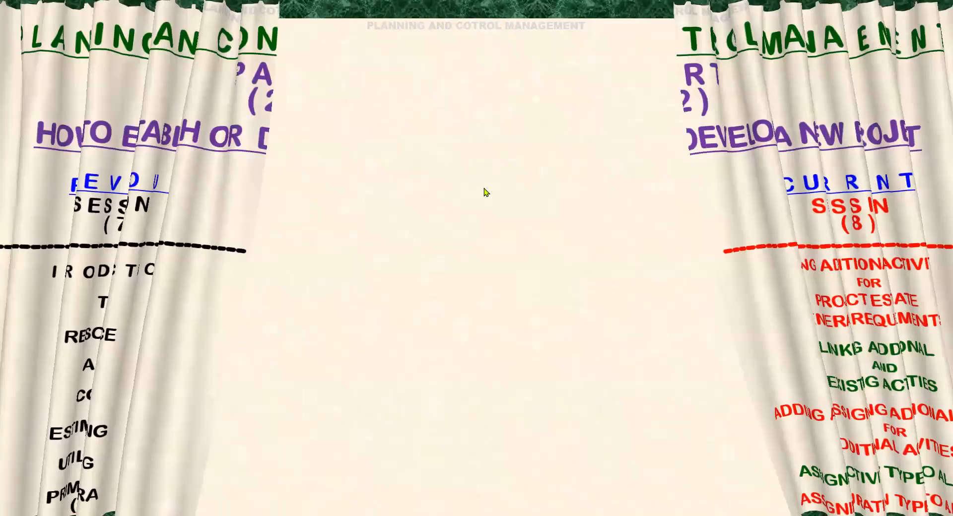